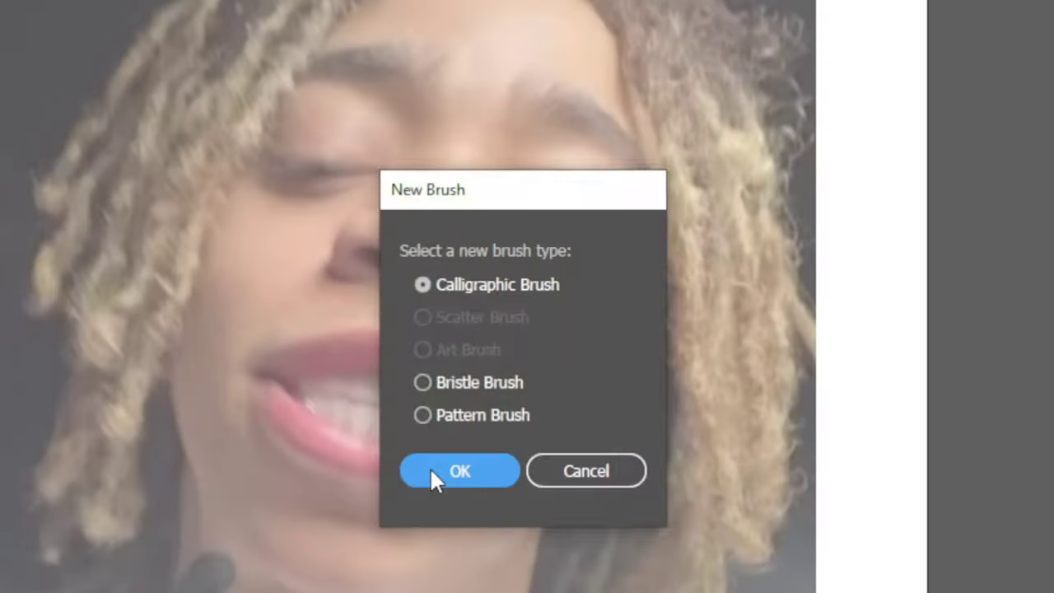
Create a 3 pt pressure-sensitive calligraphic brush and paint the face's left jawline with it
left_click(429, 475)
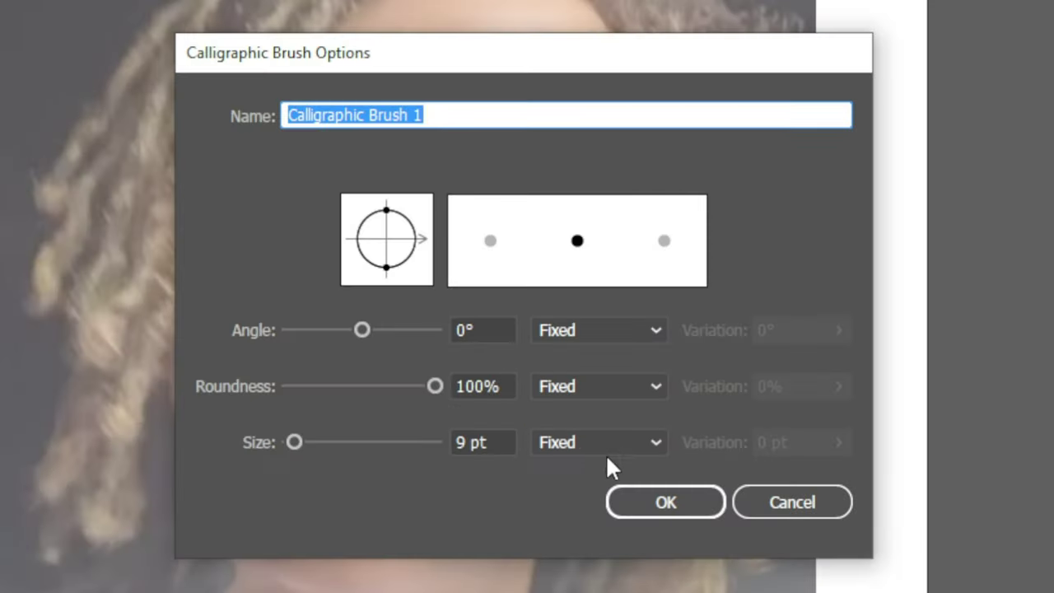
left_click(600, 442)
left_click(576, 477)
double_click(483, 442)
type("3pt")
key("Tab")
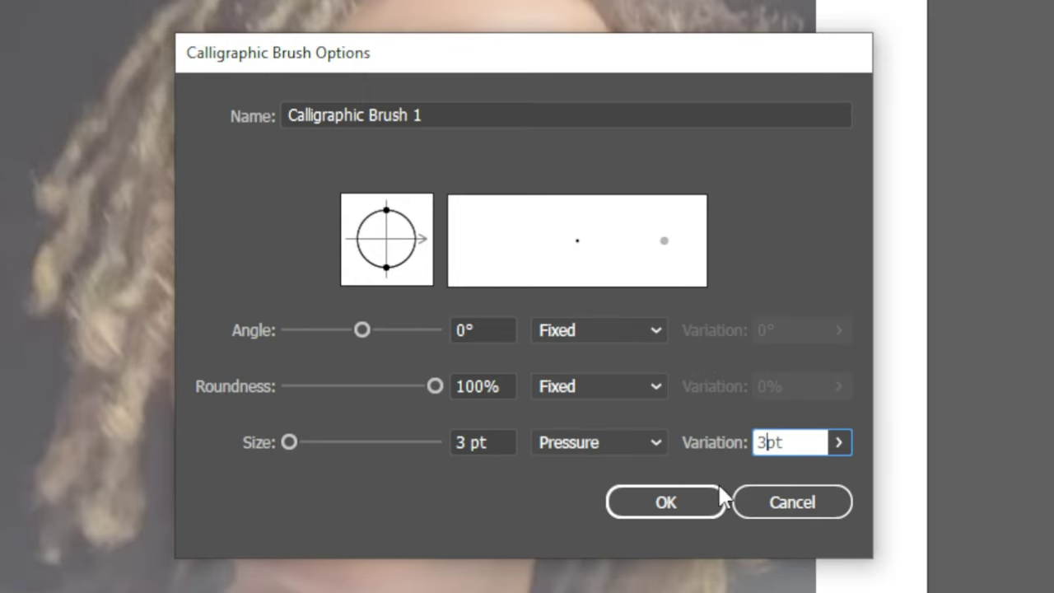
left_click(718, 500)
mouse_move(156, 207)
left_mouse_down()
mouse_move(161, 277)
mouse_move(241, 418)
mouse_move(390, 480)
mouse_move(527, 417)
mouse_move(628, 337)
left_mouse_up()
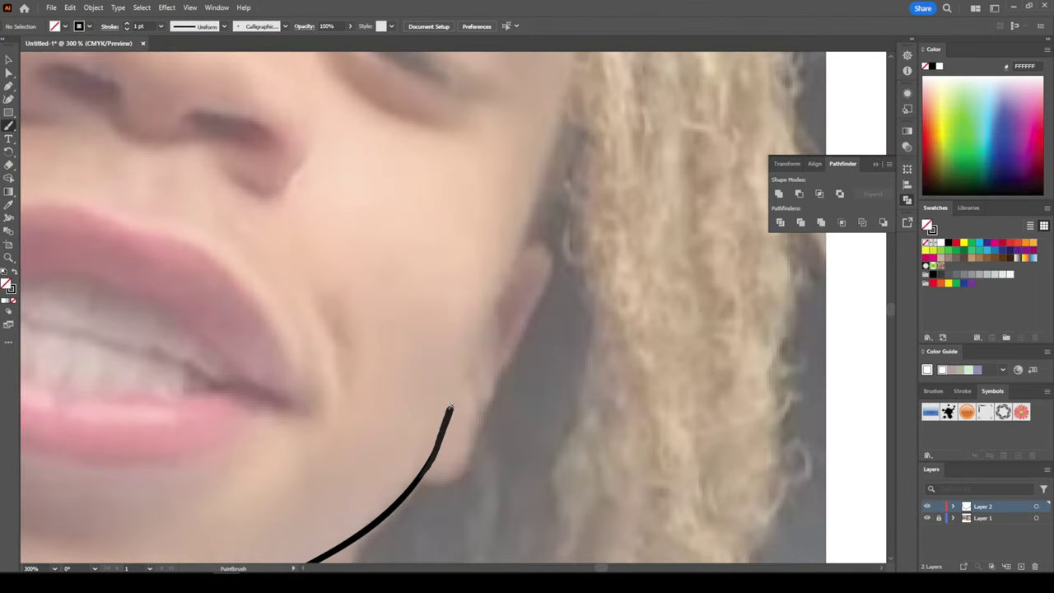
Extend the face outline up the cheek and thin the stroke weight to 0.75 pt
left_click_drag(449, 407, 557, 135)
mouse_move(188, 185)
left_mouse_down()
mouse_move(245, 182)
mouse_move(344, 242)
left_mouse_up()
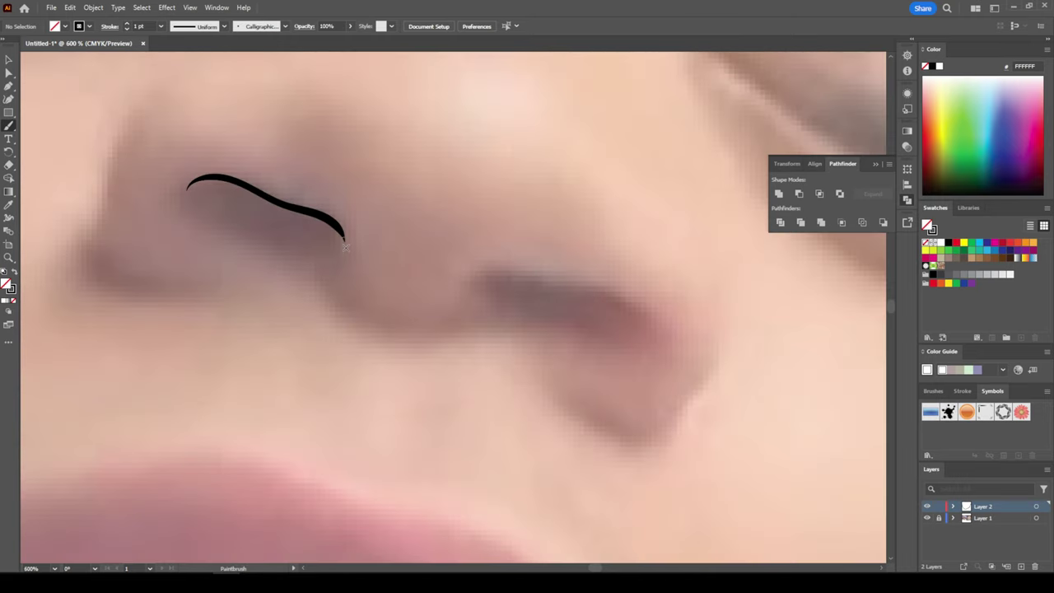
left_click(161, 25)
left_click(177, 74)
Outline the nose: both nostril creases, both sides and the curve under the tip
mouse_move(467, 281)
left_mouse_down()
mouse_move(518, 282)
mouse_move(636, 326)
left_mouse_up()
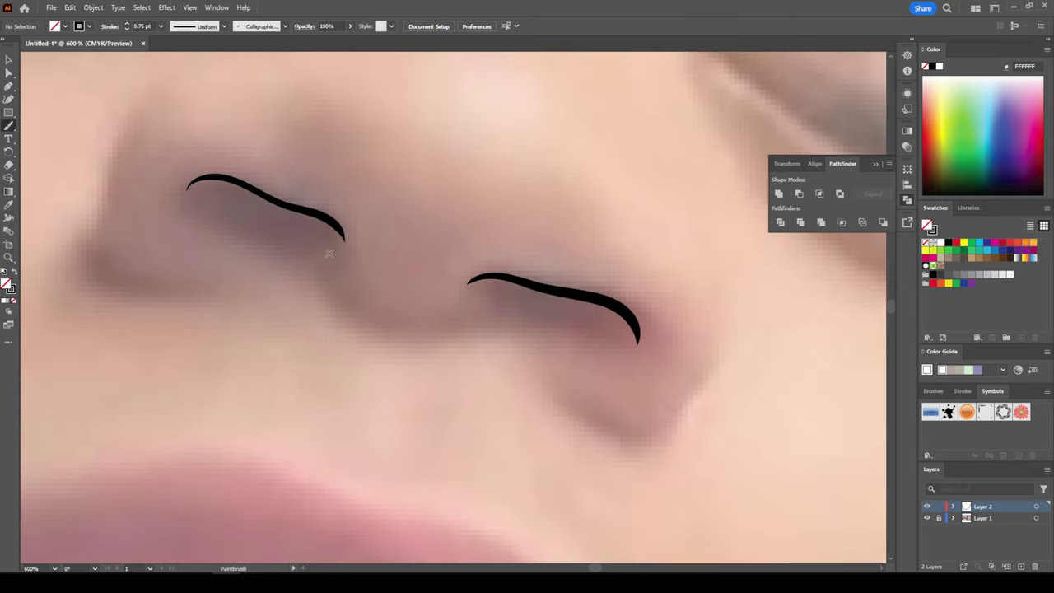
mouse_move(329, 254)
left_mouse_down()
mouse_move(437, 318)
mouse_move(480, 305)
left_mouse_up()
key("ctrl+minus")
mouse_move(209, 389)
left_mouse_down()
mouse_move(165, 385)
mouse_move(188, 249)
mouse_move(317, 216)
left_mouse_up()
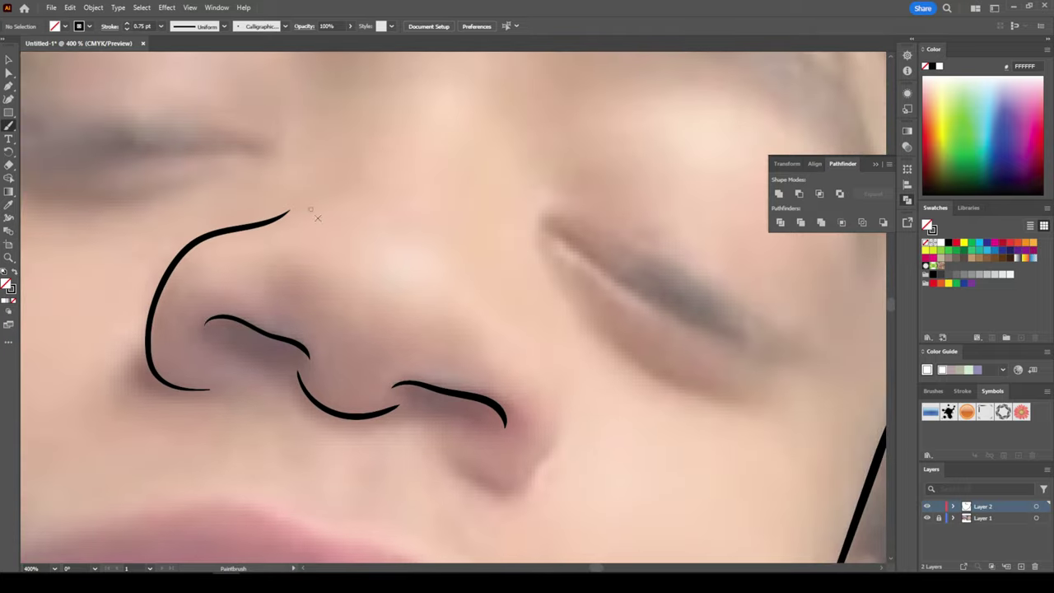
mouse_move(446, 453)
left_mouse_down()
mouse_move(558, 434)
mouse_move(522, 312)
left_mouse_up()
left_click_drag(494, 201, 491, 268)
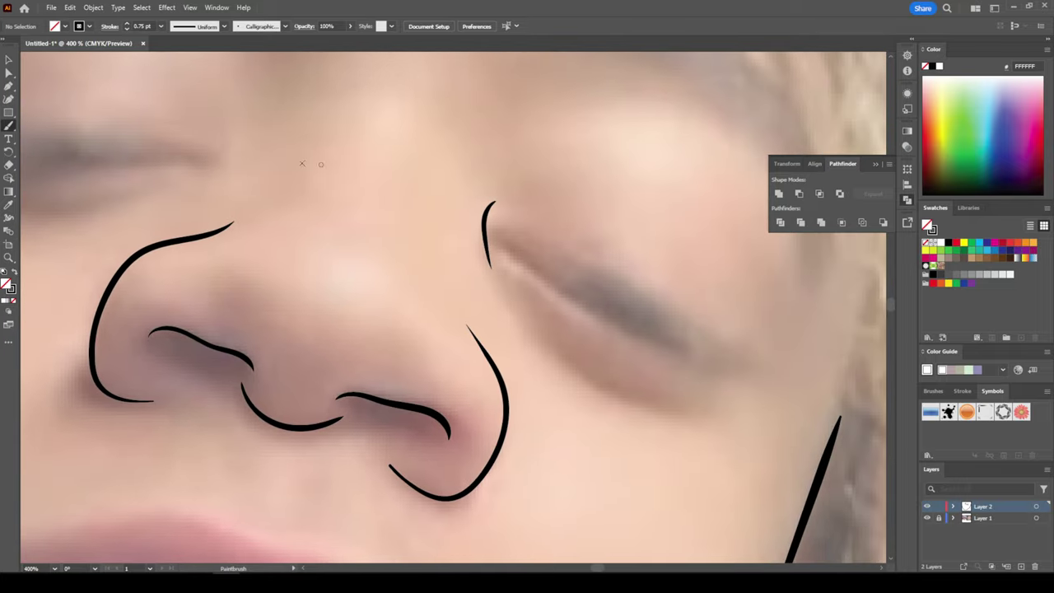
Draw the eye creases and a short stroke by the eye corner
left_click_drag(204, 179, 238, 153)
mouse_move(532, 330)
left_mouse_down()
mouse_move(642, 382)
mouse_move(683, 416)
left_mouse_up()
key("ctrl+minus")
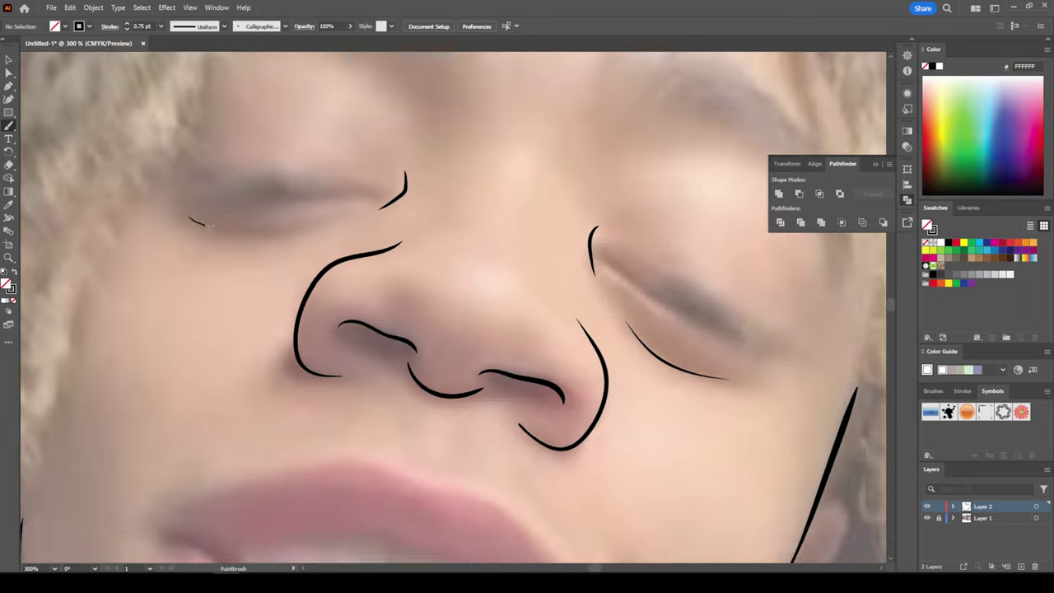
left_click_drag(190, 218, 338, 213)
Trace the lips: mouth corner, the line between the lips, upper and lower lip edges
left_click_drag(359, 291, 374, 74)
mouse_move(171, 313)
left_mouse_down()
mouse_move(169, 329)
mouse_move(354, 318)
mouse_move(481, 346)
mouse_move(609, 453)
left_mouse_up()
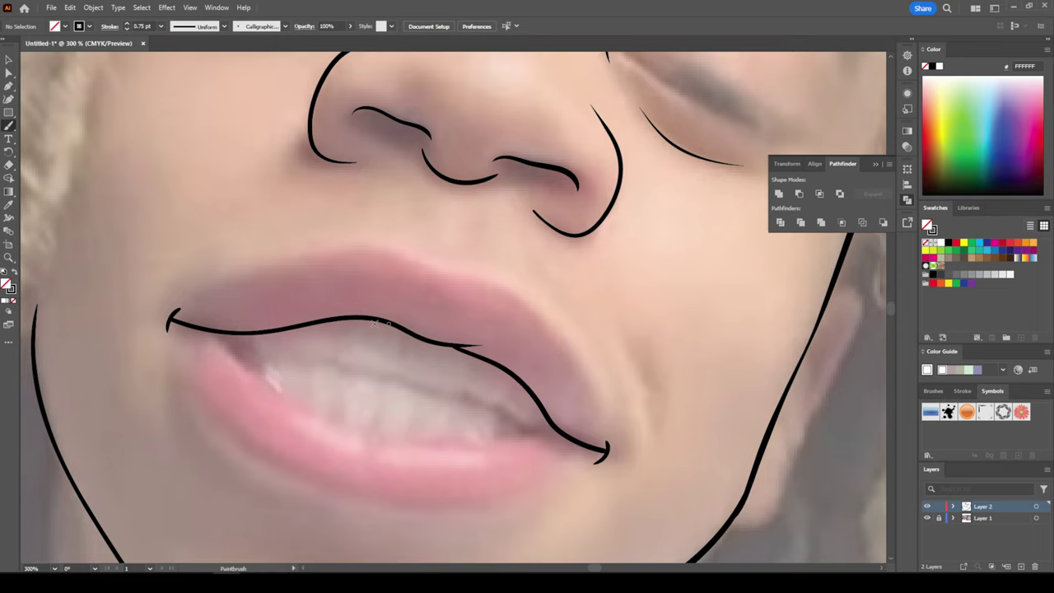
mouse_move(222, 332)
left_mouse_down()
mouse_move(385, 436)
mouse_move(576, 441)
left_mouse_up()
key("ctrl+equal")
mouse_move(126, 208)
left_mouse_down()
mouse_move(364, 129)
mouse_move(501, 169)
mouse_move(647, 280)
mouse_move(683, 394)
left_mouse_up()
mouse_move(102, 224)
left_mouse_down()
mouse_move(165, 353)
mouse_move(382, 477)
mouse_move(594, 447)
mouse_move(680, 401)
left_mouse_up()
key("ctrl+minus")
key("ctrl+minus")
key("ctrl+equal")
key("ctrl+equal")
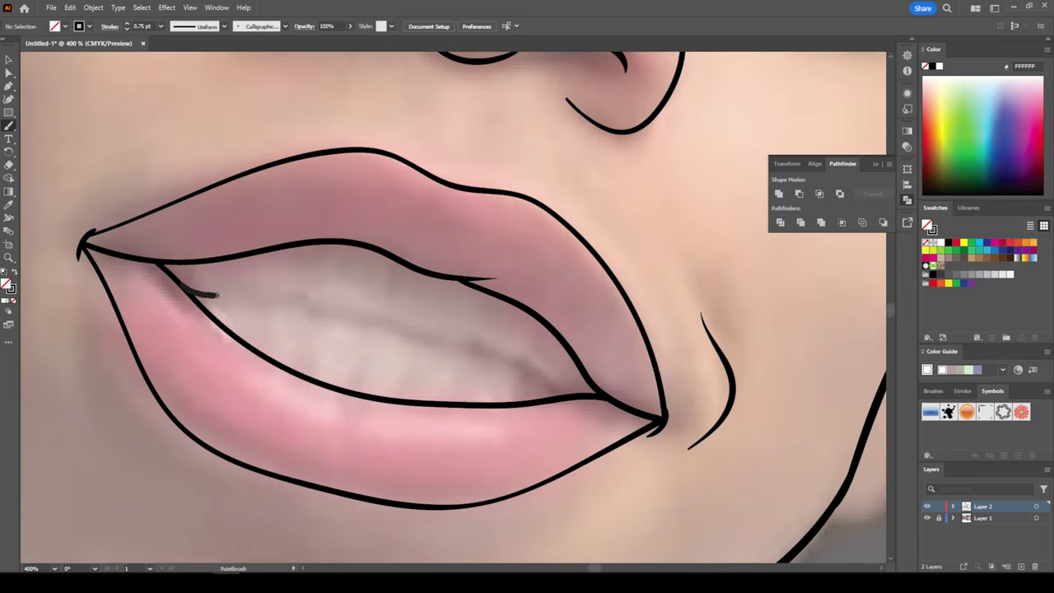
Trace the scalloped teeth edges and a small tick between the upper teeth
mouse_move(178, 290)
left_mouse_down()
mouse_move(294, 298)
mouse_move(593, 393)
left_mouse_up()
scroll(494, 371, "down", 1)
mouse_move(301, 336)
left_mouse_down()
mouse_move(323, 356)
mouse_move(361, 347)
mouse_move(408, 369)
mouse_move(454, 369)
left_mouse_up()
key("ctrl+equal")
left_click_drag(354, 233, 360, 247)
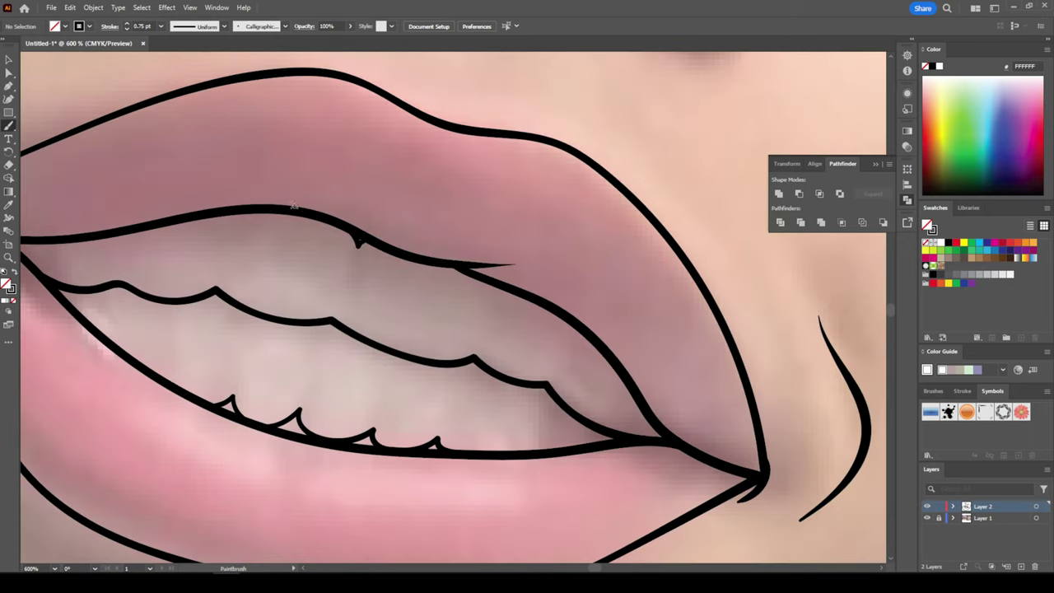
Trace the neck line down from the jaw
key("ctrl+minus")
key("ctrl+minus")
key("ctrl+minus")
scroll(492, 290, "down", 5)
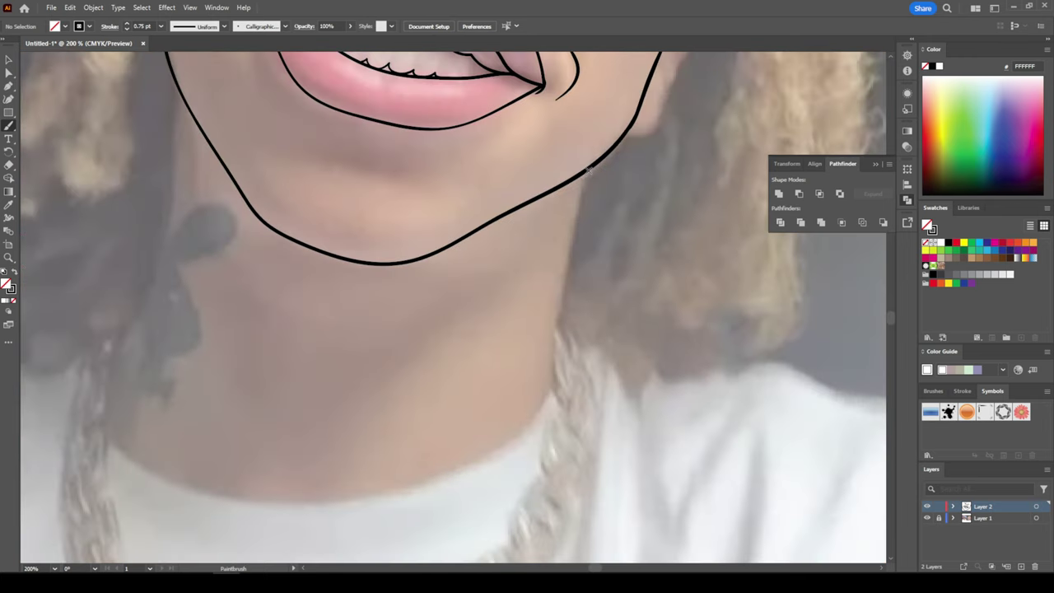
mouse_move(586, 170)
left_mouse_down()
mouse_move(550, 388)
mouse_move(512, 372)
mouse_move(498, 397)
left_mouse_up()
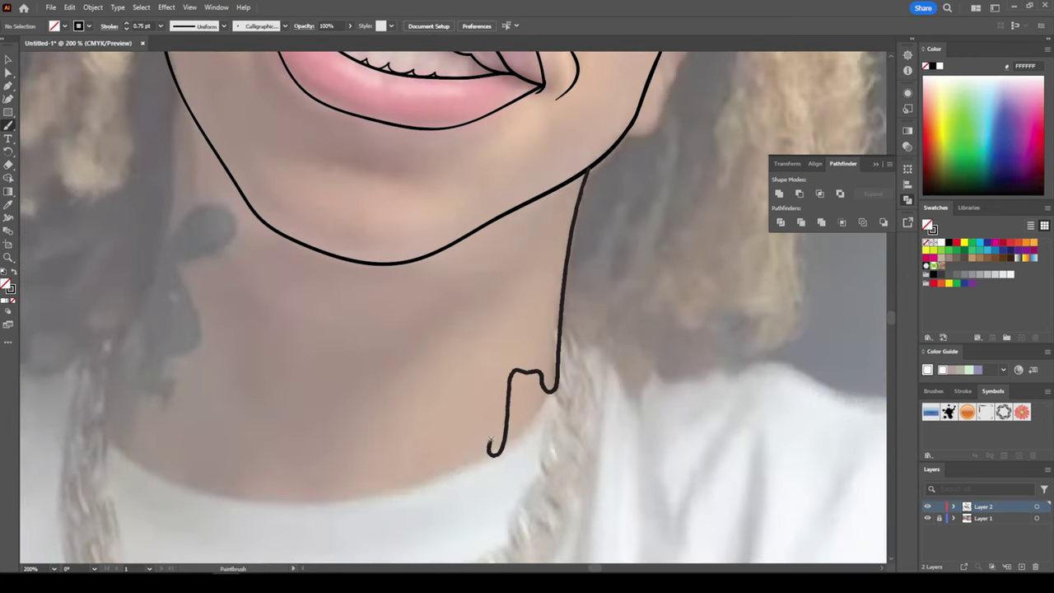
Draw the band of drips along the collar, redoing one bad drip, then outline the earlobe
key("ctrl+equal")
scroll(498, 398, "down", 2)
mouse_move(659, 350)
left_mouse_down()
mouse_move(623, 400)
mouse_move(609, 362)
mouse_move(546, 370)
mouse_move(504, 519)
mouse_move(507, 380)
left_mouse_up()
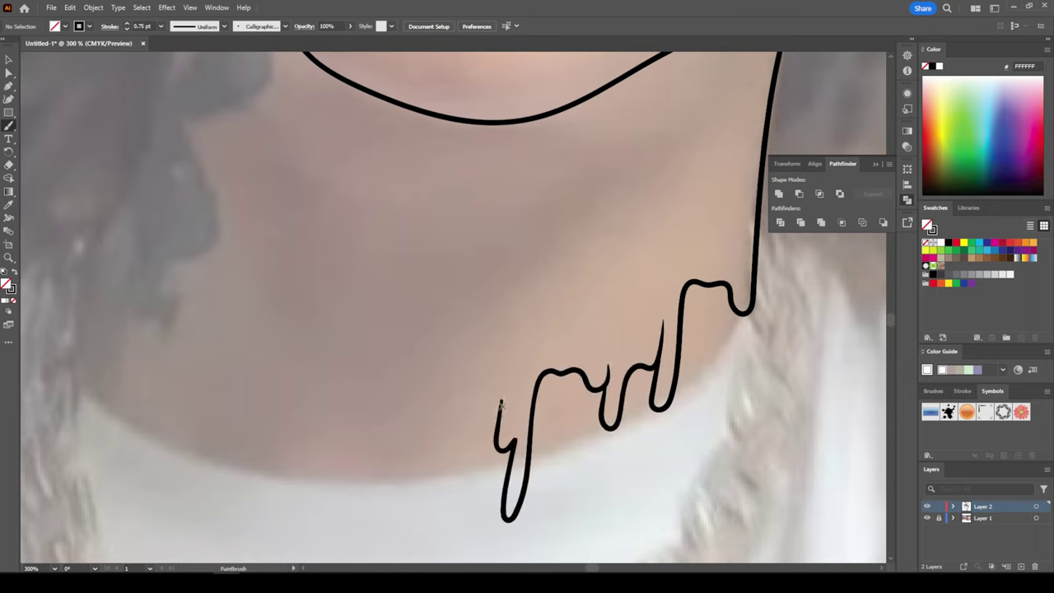
key("ctrl+z")
mouse_move(609, 364)
left_mouse_down()
mouse_move(513, 473)
mouse_move(447, 418)
mouse_move(424, 448)
mouse_move(346, 395)
mouse_move(305, 397)
left_mouse_up()
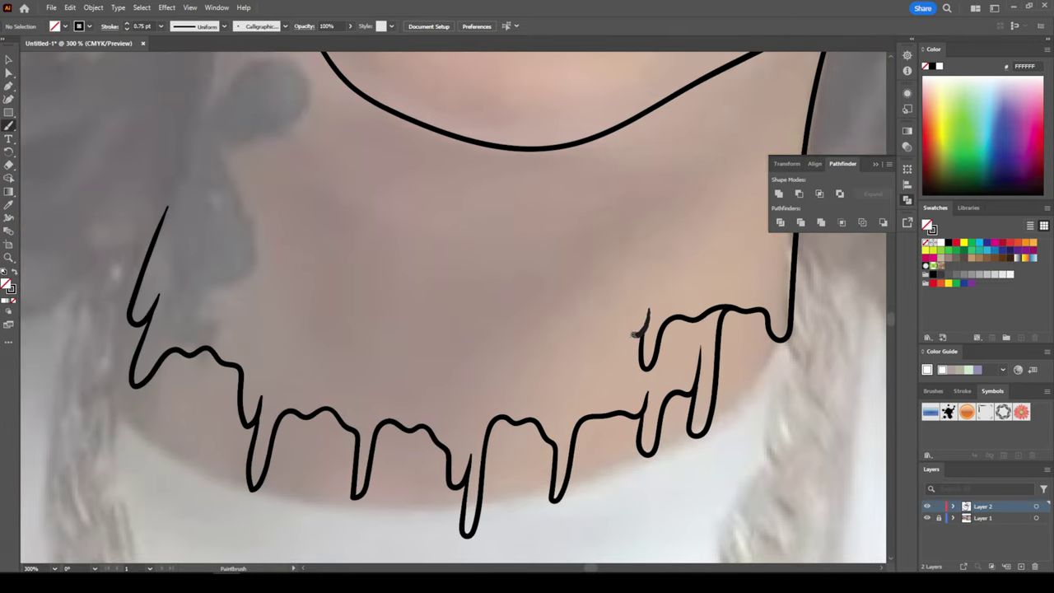
mouse_move(648, 312)
left_mouse_down()
mouse_move(601, 354)
mouse_move(497, 346)
mouse_move(450, 407)
left_mouse_up()
mouse_move(458, 356)
left_mouse_down()
mouse_move(412, 334)
mouse_move(355, 379)
mouse_move(272, 362)
mouse_move(204, 241)
left_mouse_up()
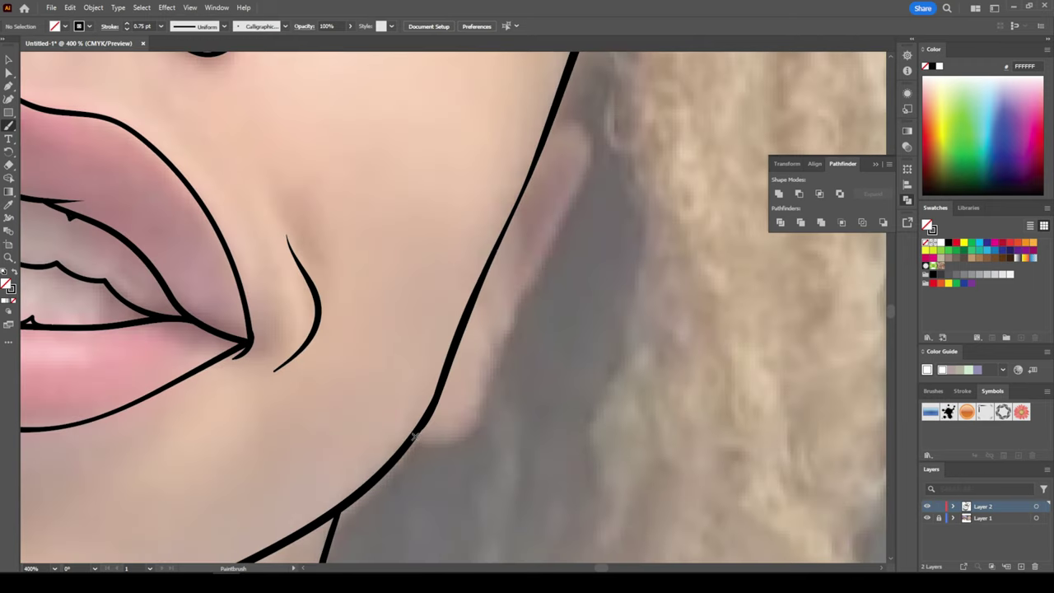
mouse_move(416, 436)
left_mouse_down()
mouse_move(470, 377)
mouse_move(580, 116)
left_mouse_up()
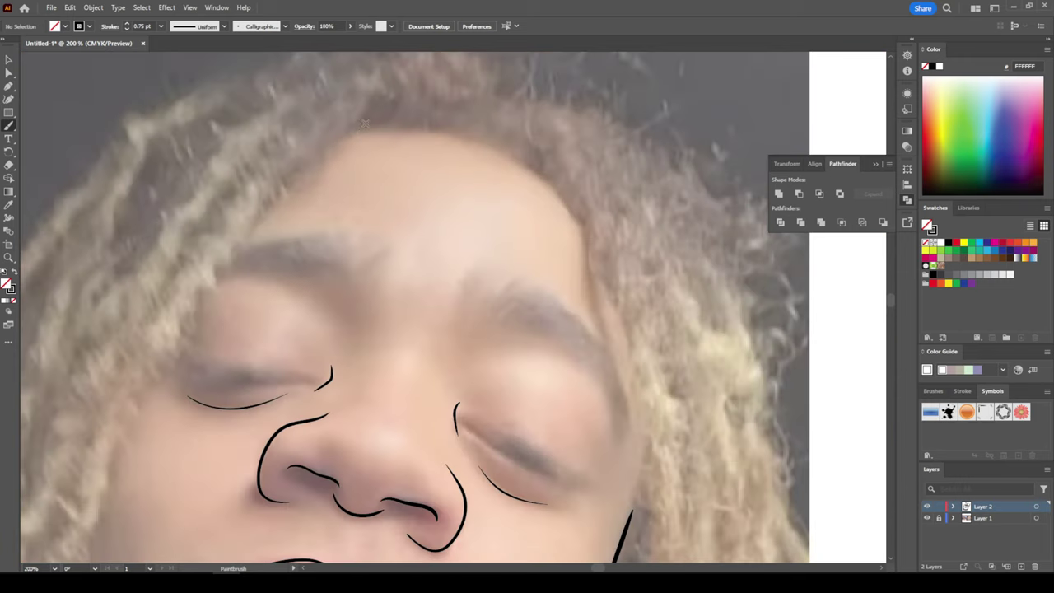
Trace the back of the ear and draw solid black lash shapes on both closed eyes
mouse_move(350, 129)
left_mouse_down()
mouse_move(396, 124)
mouse_move(568, 194)
left_mouse_up()
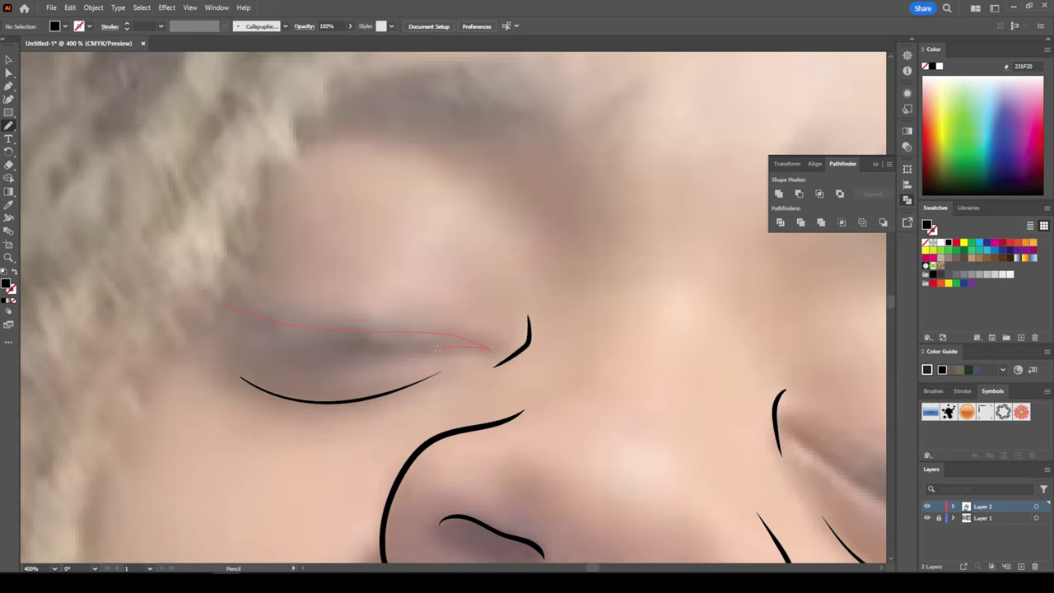
left_click_drag(214, 300, 212, 301)
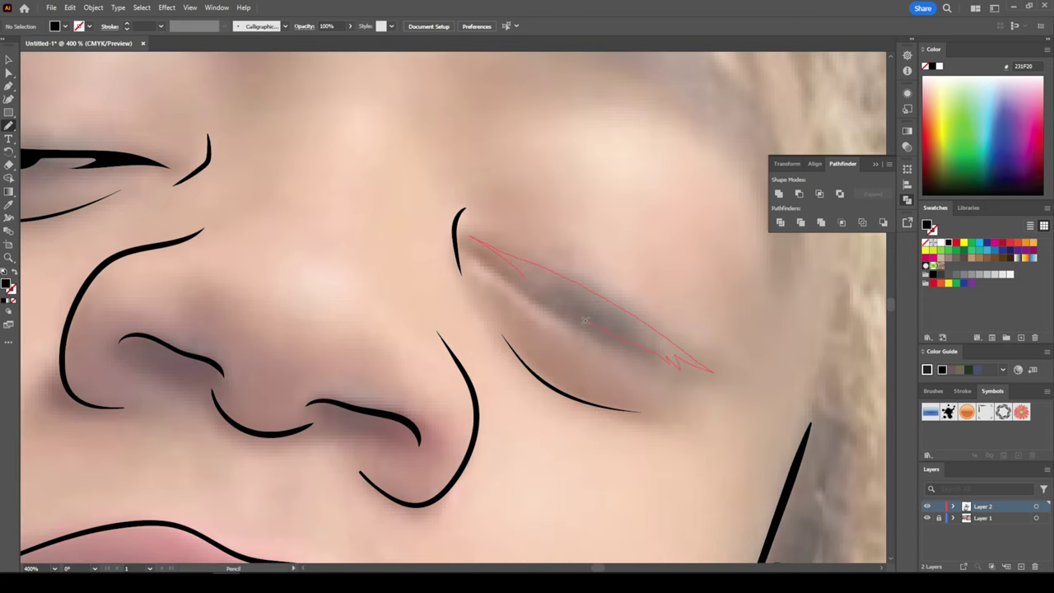
left_click_drag(528, 270, 488, 244)
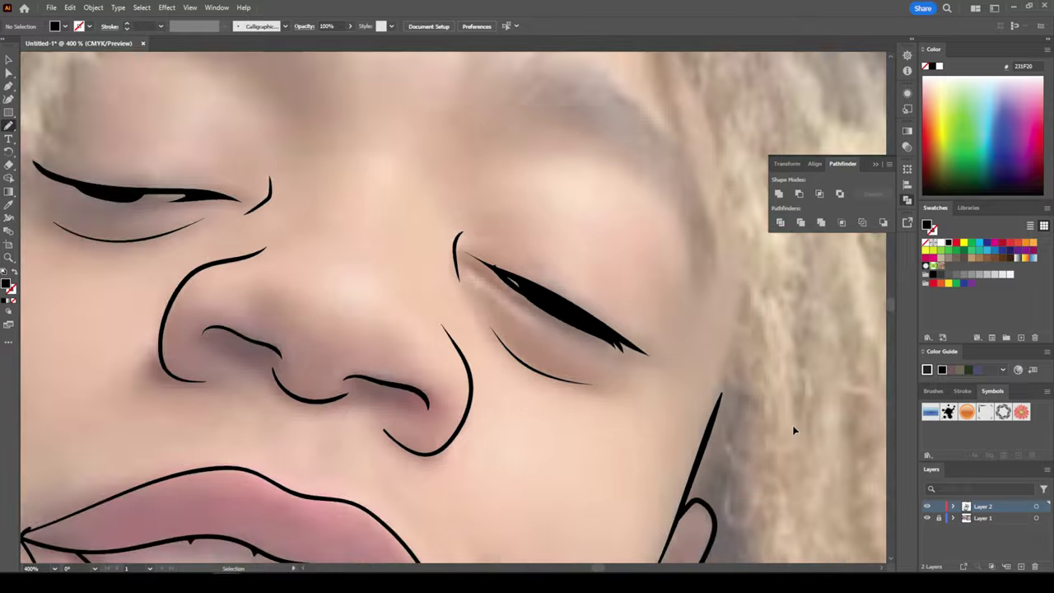
left_click_drag(191, 167, 284, 211)
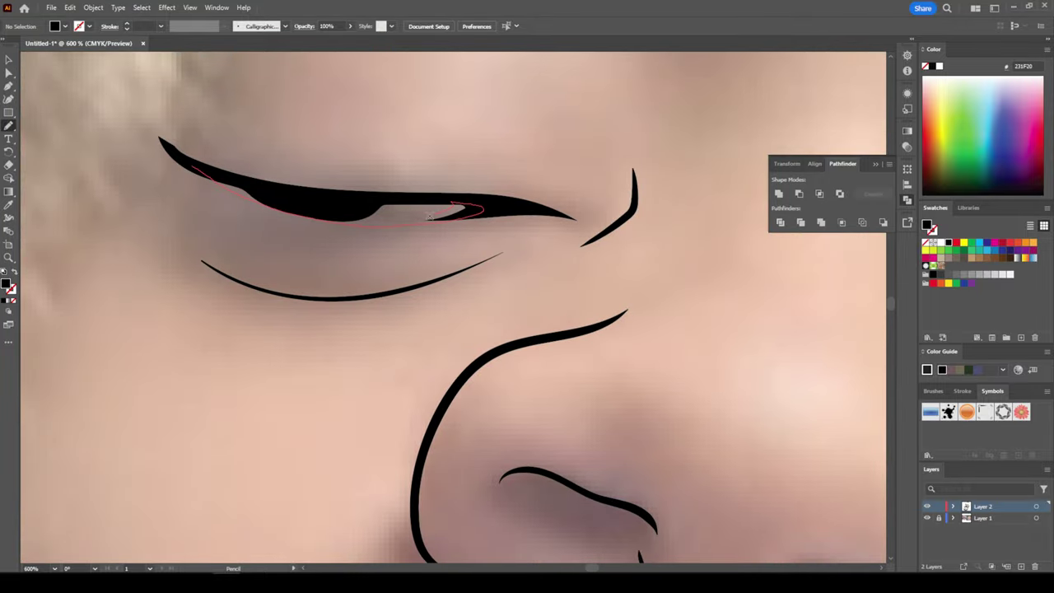
left_click_drag(469, 216, 461, 216)
Draw both eyebrows as black shapes with hairy strokes at their edges
left_click_drag(242, 181, 453, 210)
key("ctrl+minus")
key("ctrl+minus")
left_click_drag(280, 287, 414, 284)
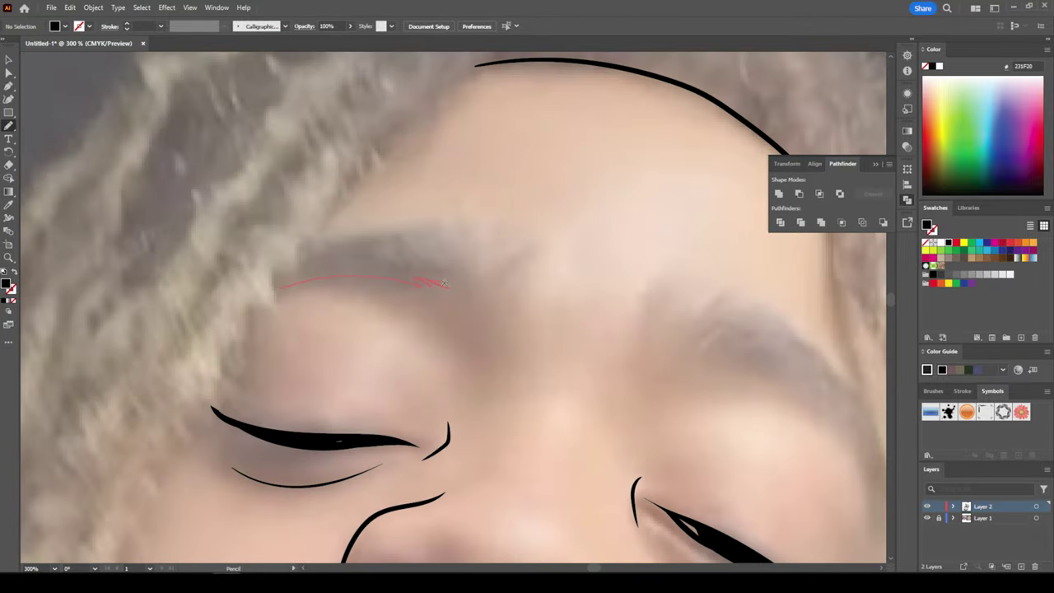
left_click_drag(512, 269, 499, 251)
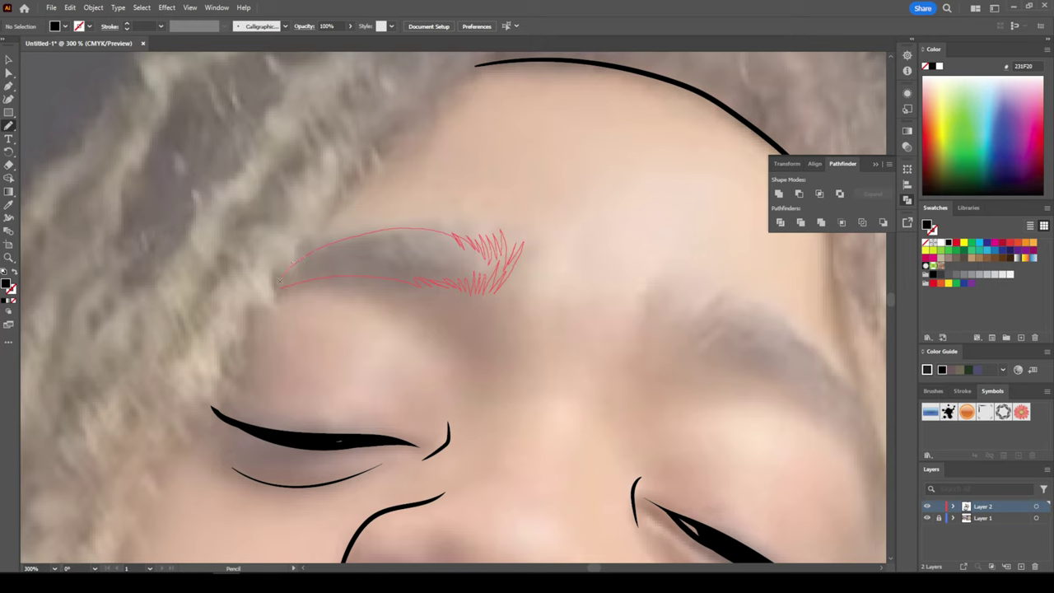
left_click_drag(561, 424, 504, 268)
mouse_move(344, 175)
left_mouse_down()
mouse_move(298, 166)
mouse_move(368, 100)
mouse_move(367, 124)
left_mouse_up()
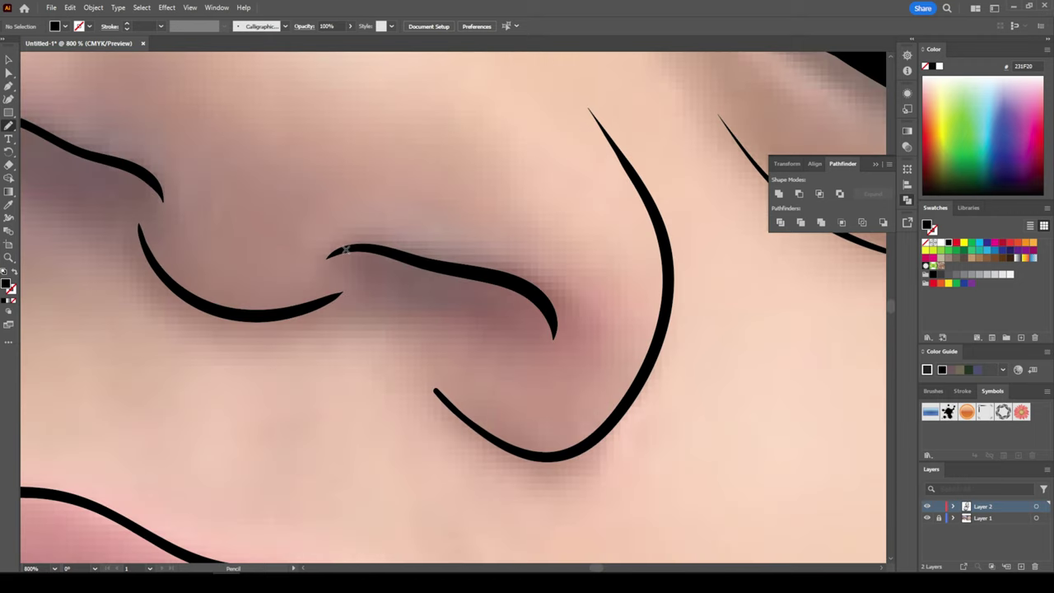
Fill both inner nostrils with black
left_click_drag(475, 305, 475, 306)
left_click_drag(280, 182, 317, 218)
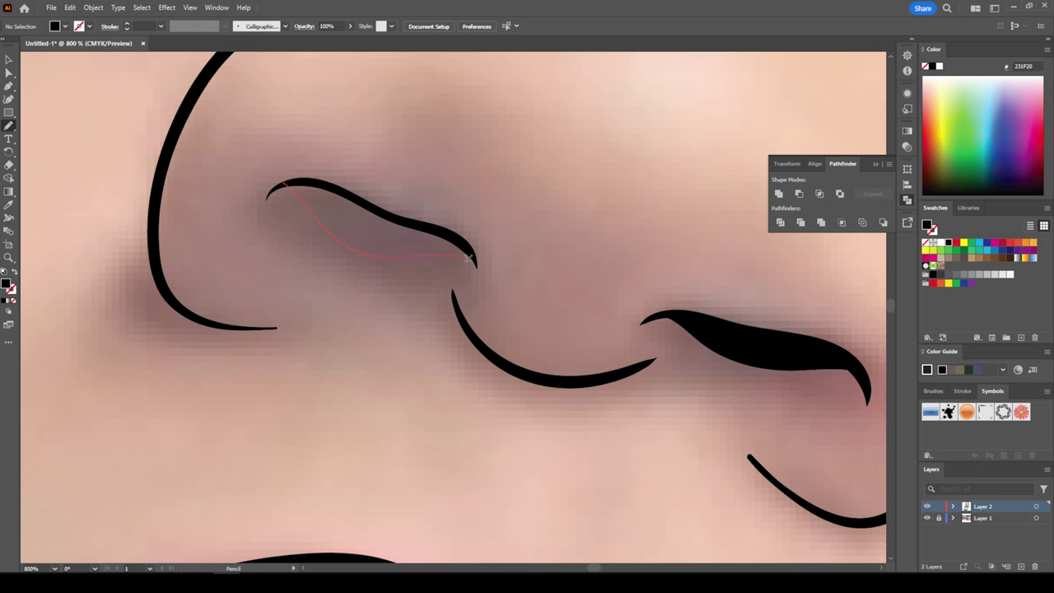
left_click_drag(469, 258, 473, 260)
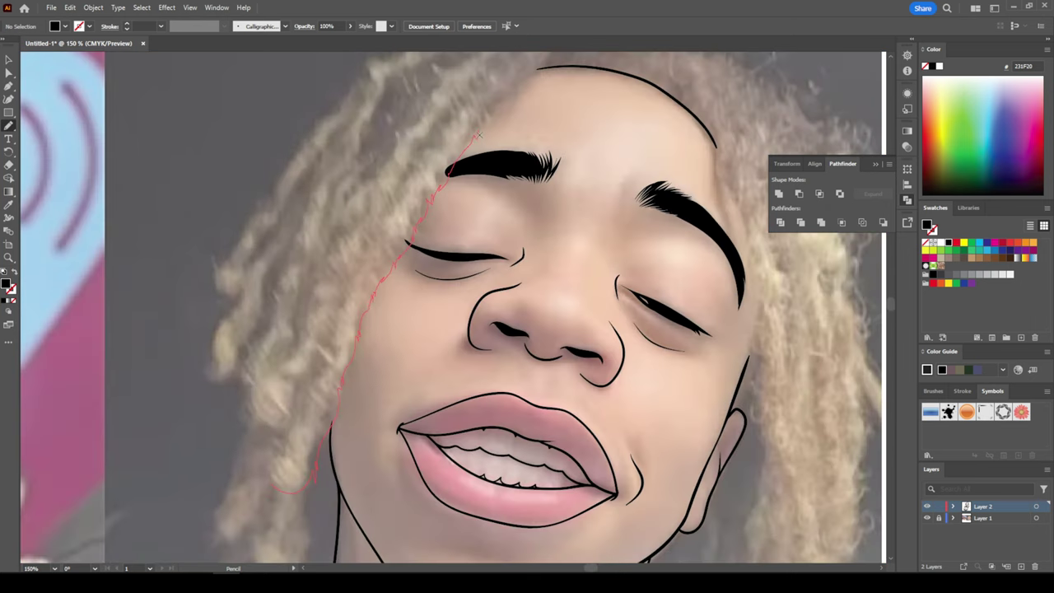
Draw black dreadlock shapes along the face's edge, merging new strands with existing ones
left_click_drag(554, 52, 553, 52)
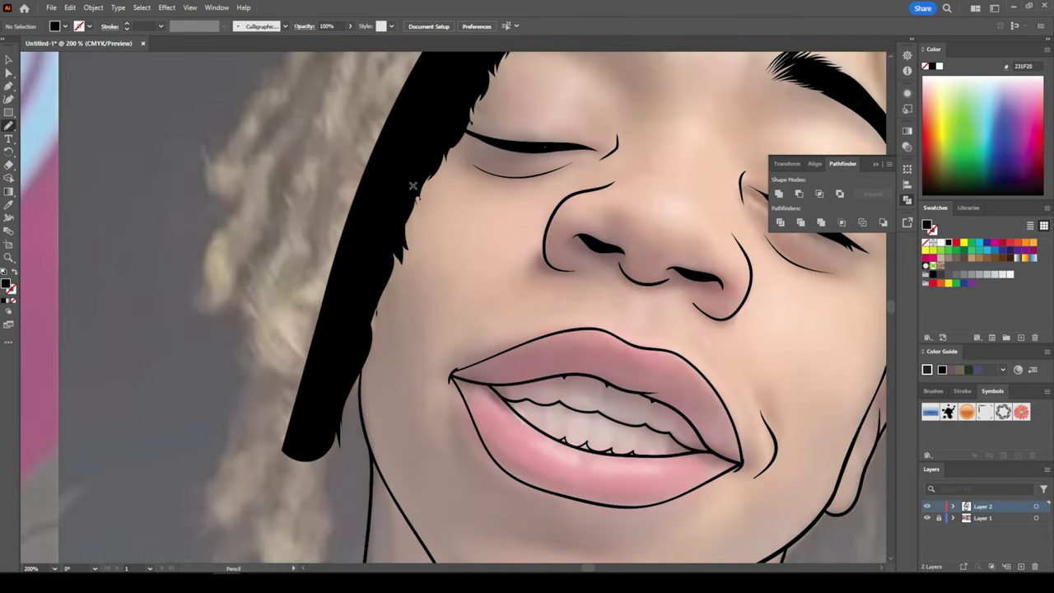
scroll(422, 196, "down", 2)
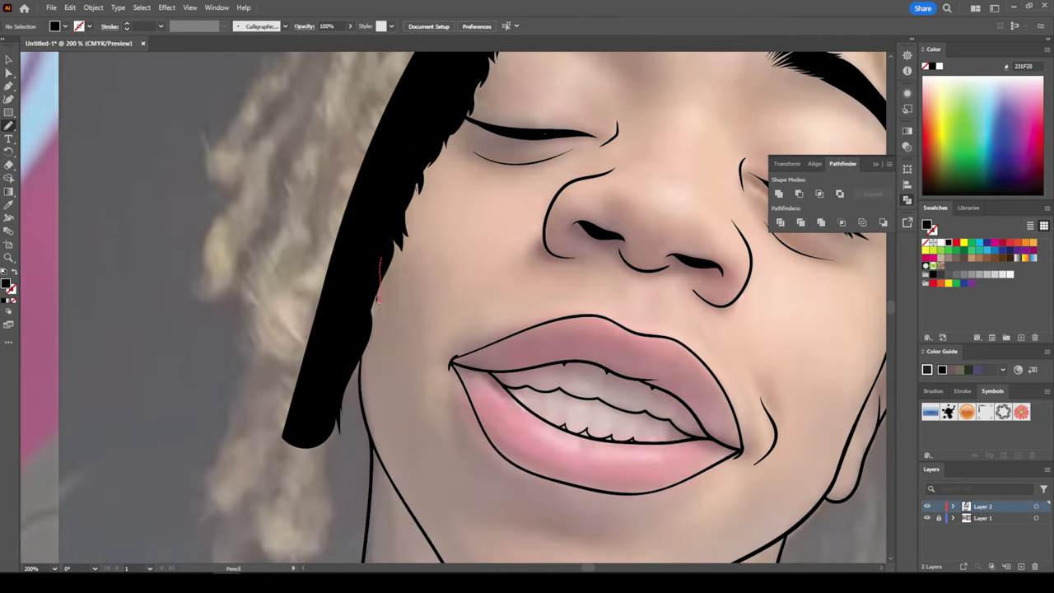
scroll(379, 288, "down", 3)
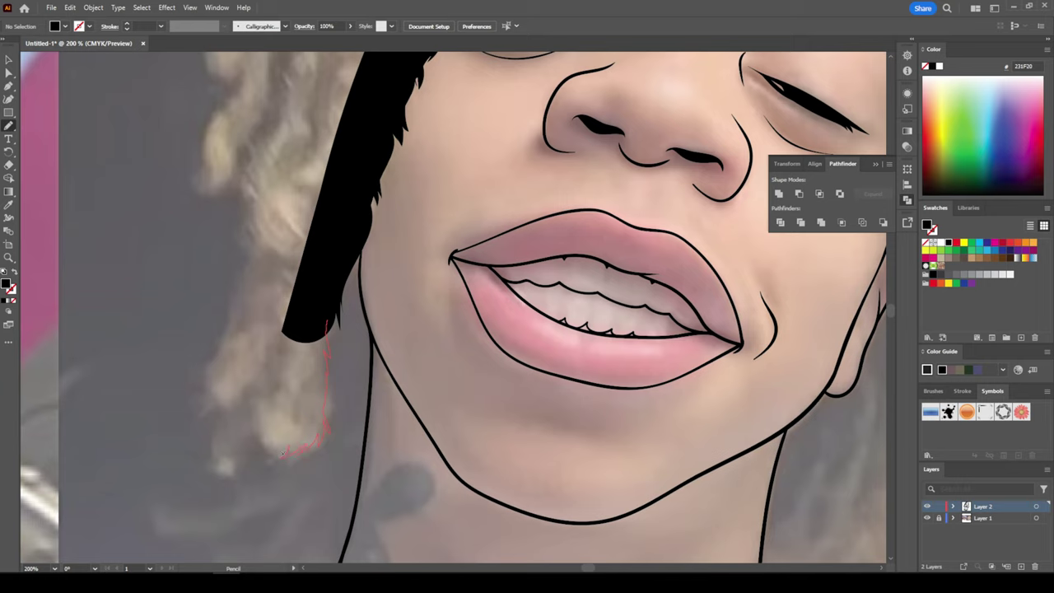
left_click_drag(257, 388, 282, 333)
mouse_move(265, 418)
left_mouse_down()
mouse_move(256, 429)
mouse_move(263, 422)
left_mouse_up()
scroll(263, 420, "up", 3)
scroll(247, 412, "up", 1)
left_click_drag(247, 384, 208, 420)
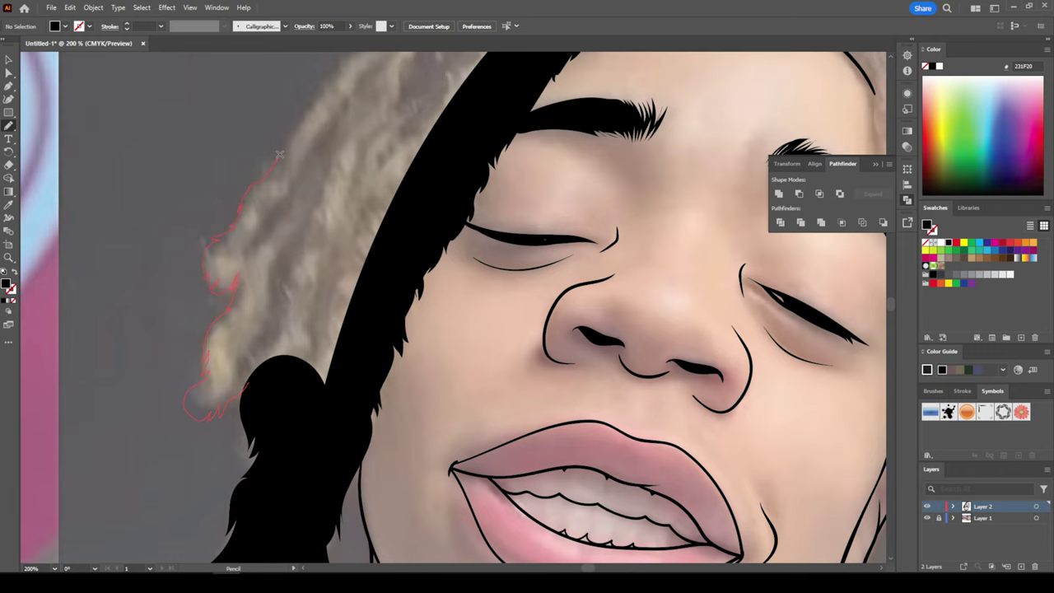
left_click_drag(375, 149, 247, 386)
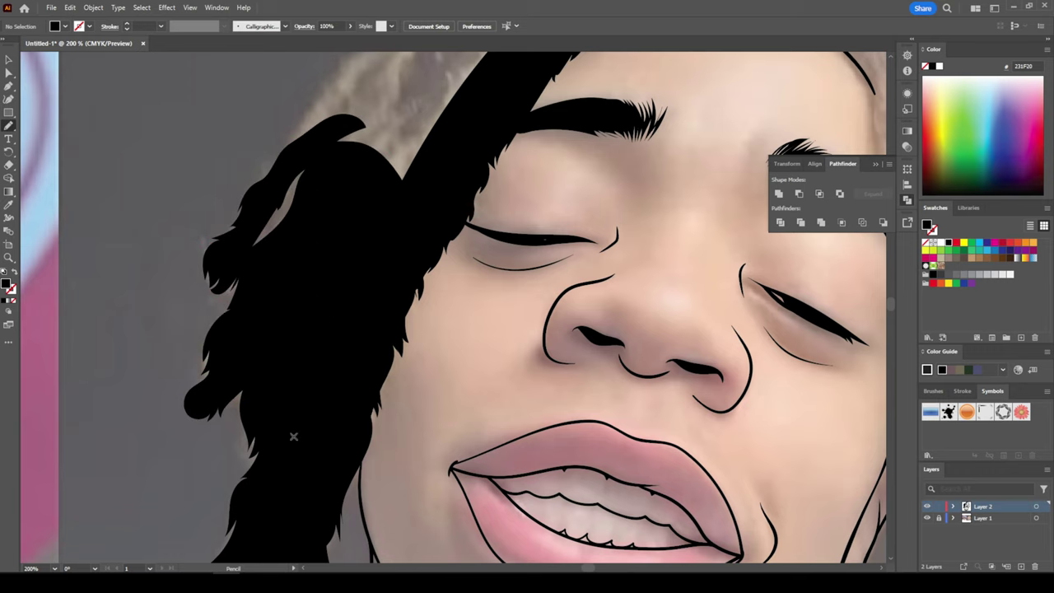
Trace the remaining hair down to the neck as black-filled shapes and start a neck drip
scroll(291, 437, "up", 3)
mouse_move(346, 428)
left_mouse_down()
mouse_move(417, 178)
mouse_move(406, 221)
left_mouse_up()
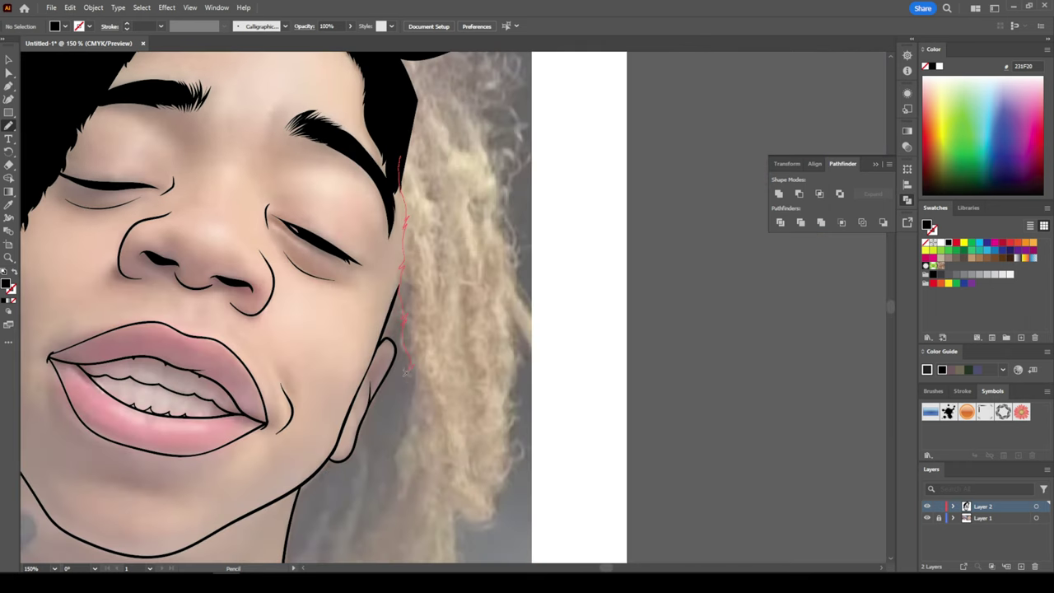
scroll(437, 369, "up", 1)
left_click_drag(443, 391, 527, 346)
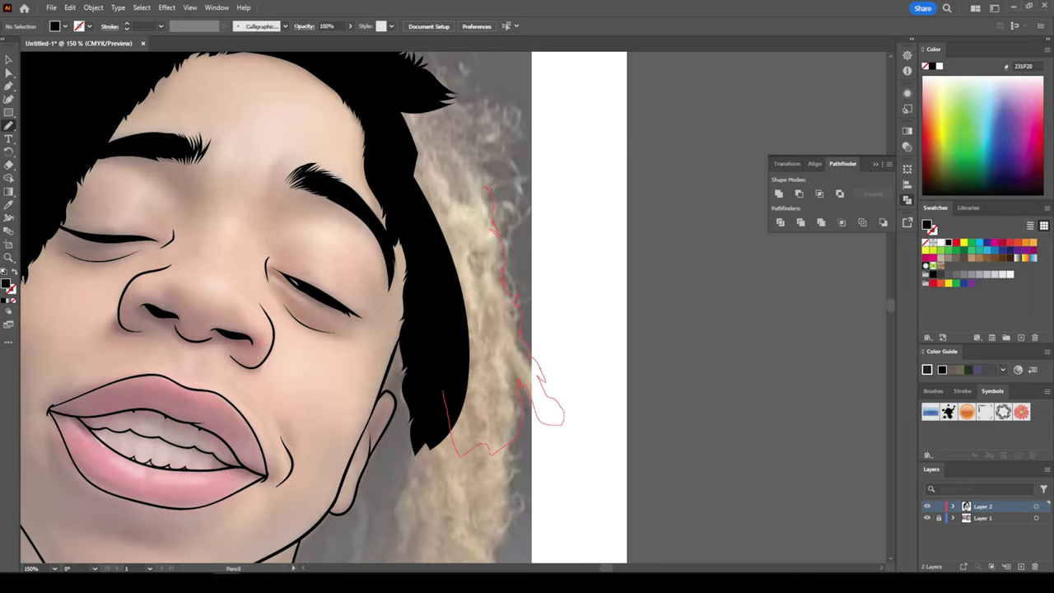
left_click_drag(458, 110, 458, 108)
scroll(486, 329, "down", 5)
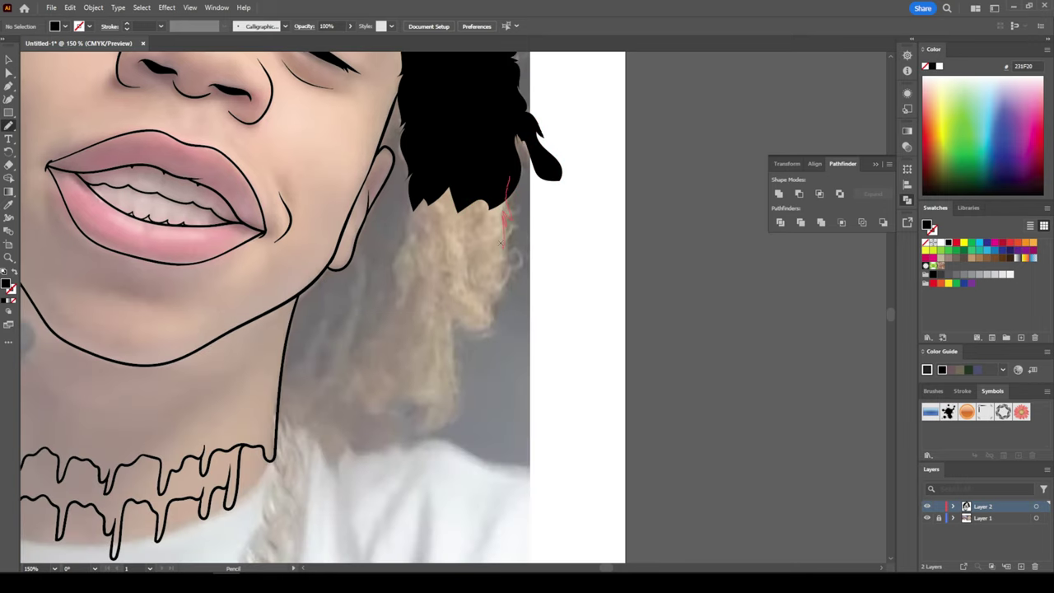
left_click_drag(437, 254, 434, 235)
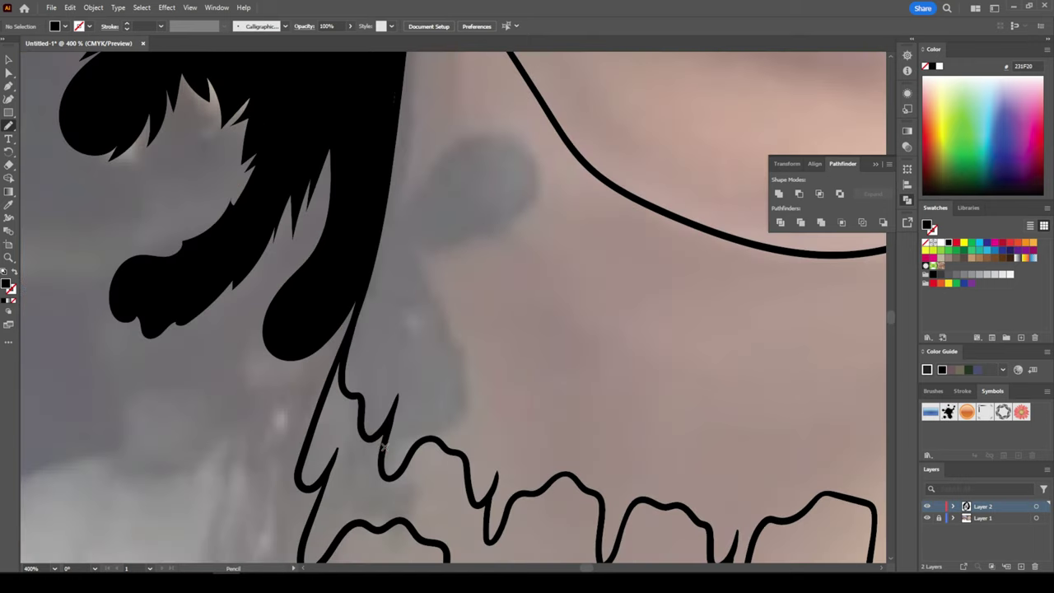
left_click_drag(424, 168, 401, 332)
left_click_drag(368, 274, 366, 445)
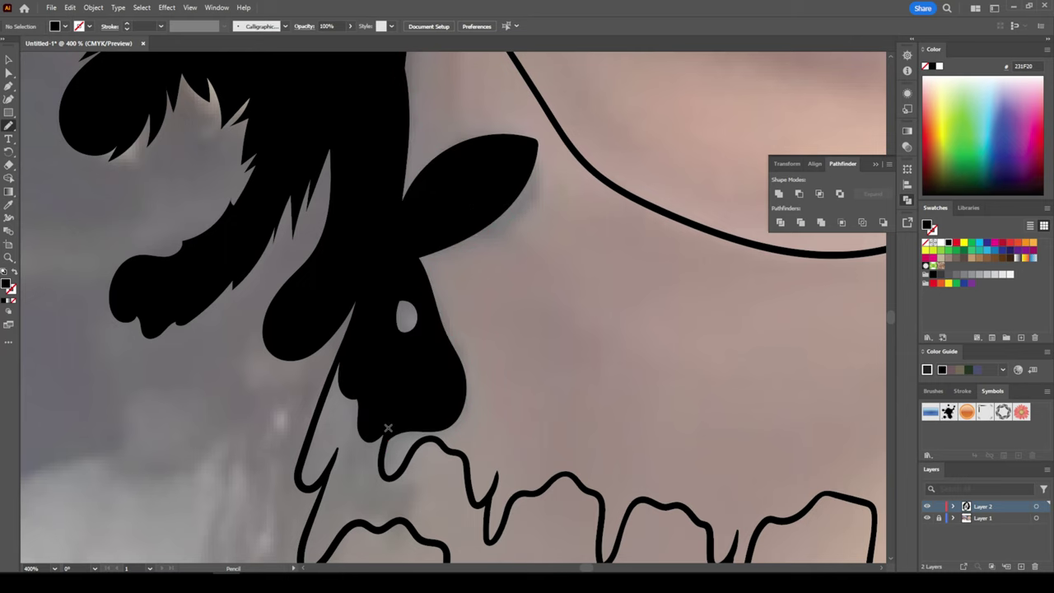
mouse_move(556, 215)
left_mouse_down()
mouse_move(395, 355)
mouse_move(337, 426)
mouse_move(247, 383)
mouse_move(160, 461)
mouse_move(205, 272)
mouse_move(290, 216)
mouse_move(309, 289)
mouse_move(367, 185)
mouse_move(491, 172)
mouse_move(556, 218)
mouse_move(533, 239)
mouse_move(535, 253)
left_mouse_up()
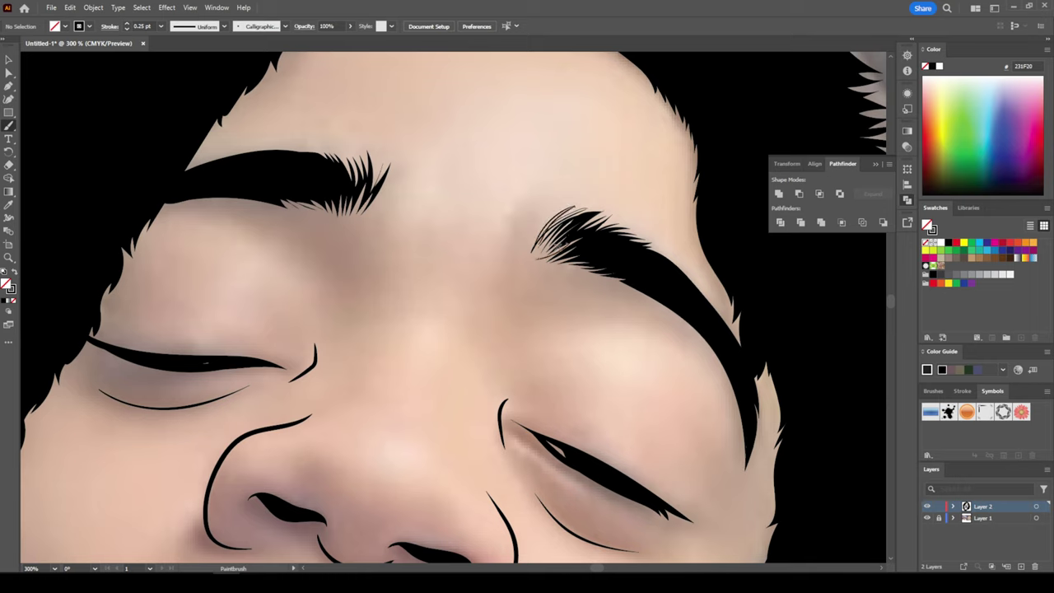
Add fine hair strokes along the right eyebrow's top edge and the inner left eyebrow
left_click_drag(650, 248, 620, 226)
left_click_drag(632, 231, 582, 226)
mouse_move(358, 217)
left_mouse_down()
mouse_move(384, 161)
mouse_move(372, 151)
left_mouse_up()
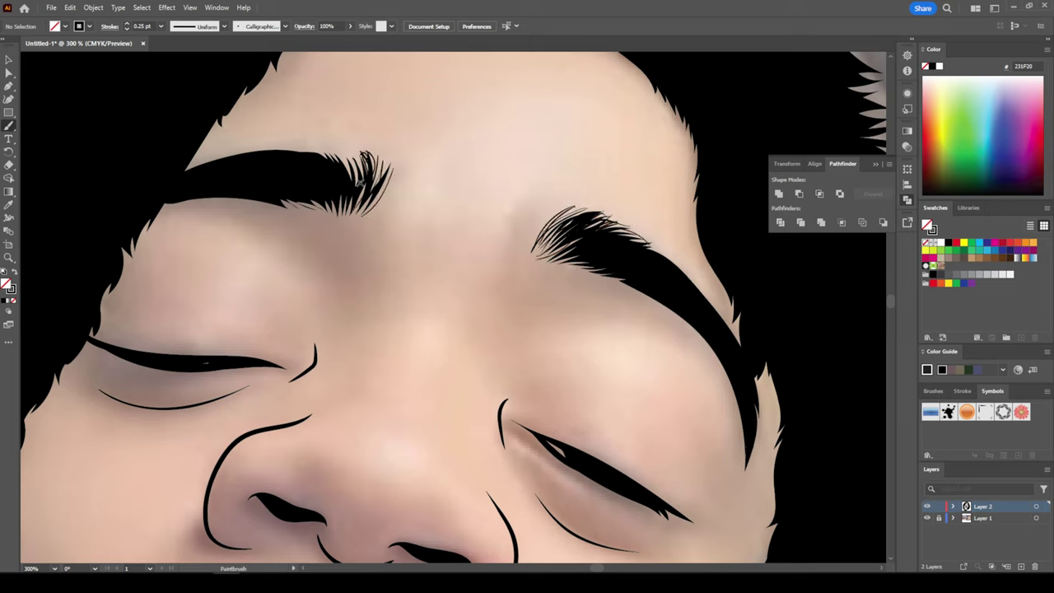
left_click_drag(345, 186, 359, 154)
Send the peach rectangle behind the artwork and isolate the line art group for editing
key("v")
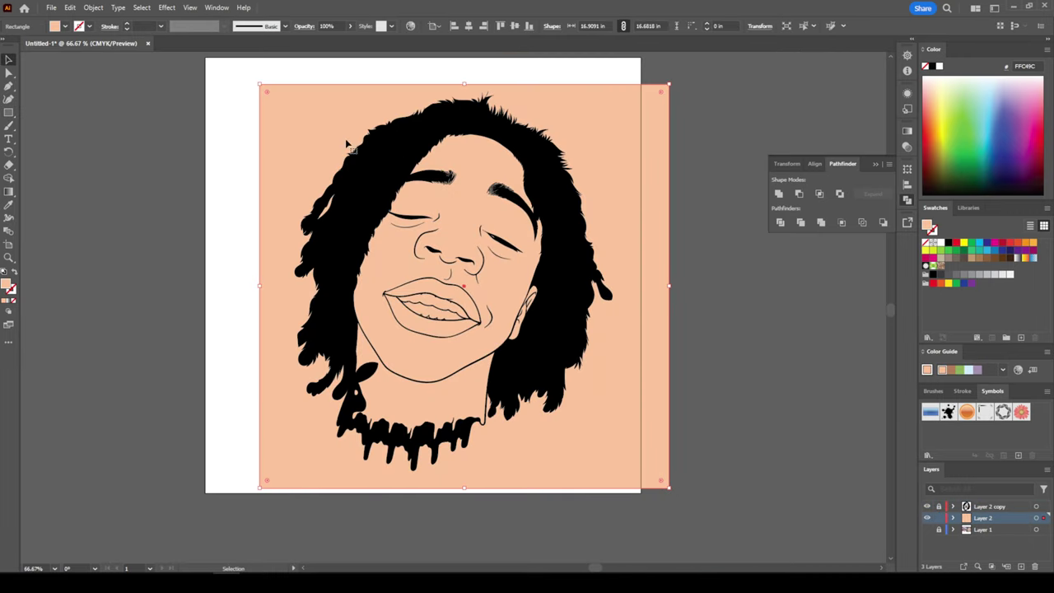
right_click(301, 146)
left_click(449, 452)
key("ctrl+a")
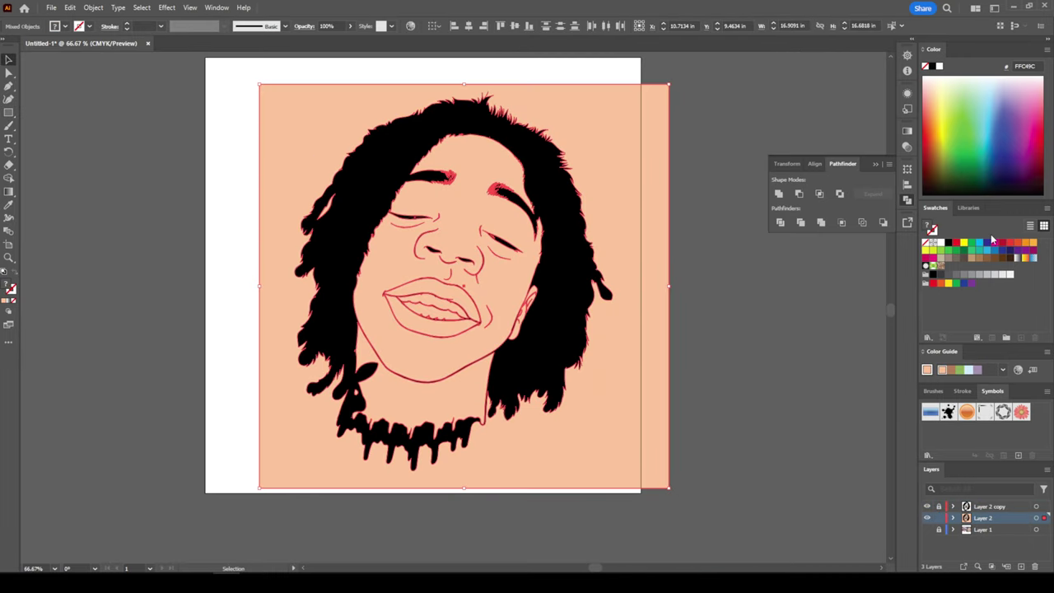
right_click(646, 224)
left_click(682, 383)
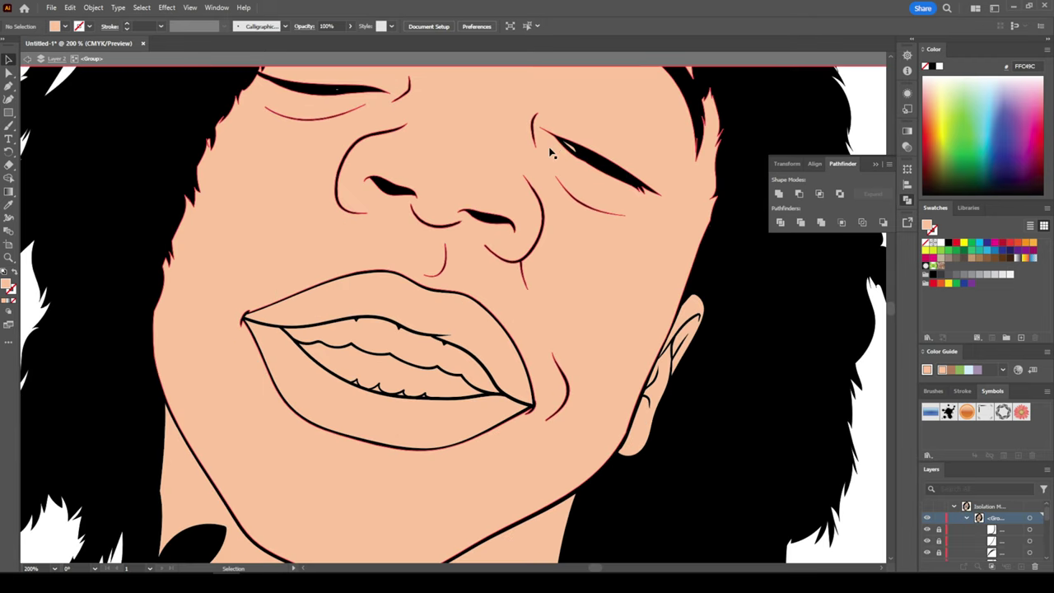
Fill the teeth white and the gums a deep red
left_click(387, 354)
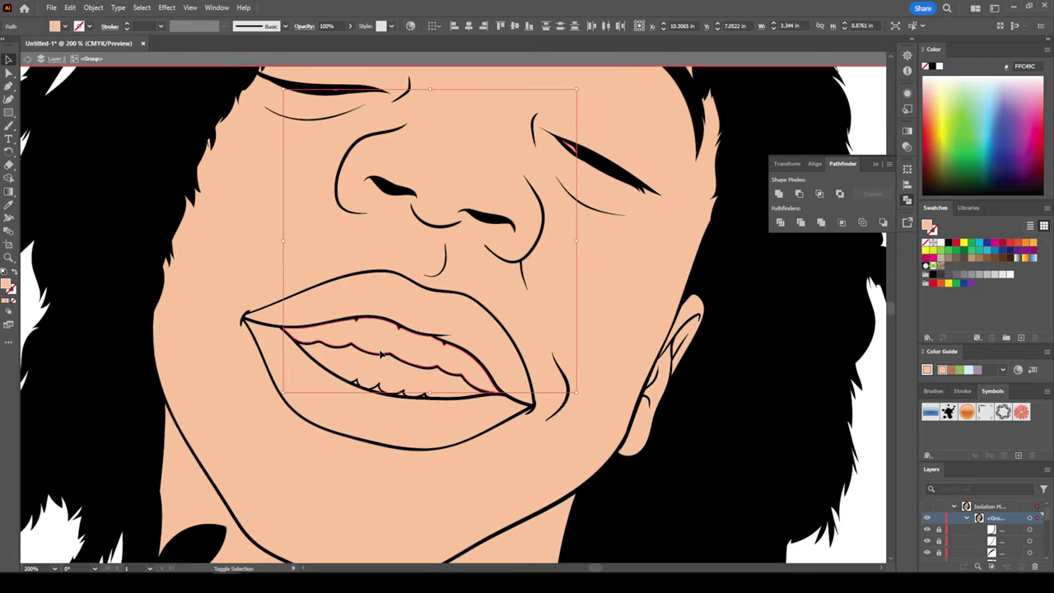
left_click(1010, 274)
left_click(835, 463)
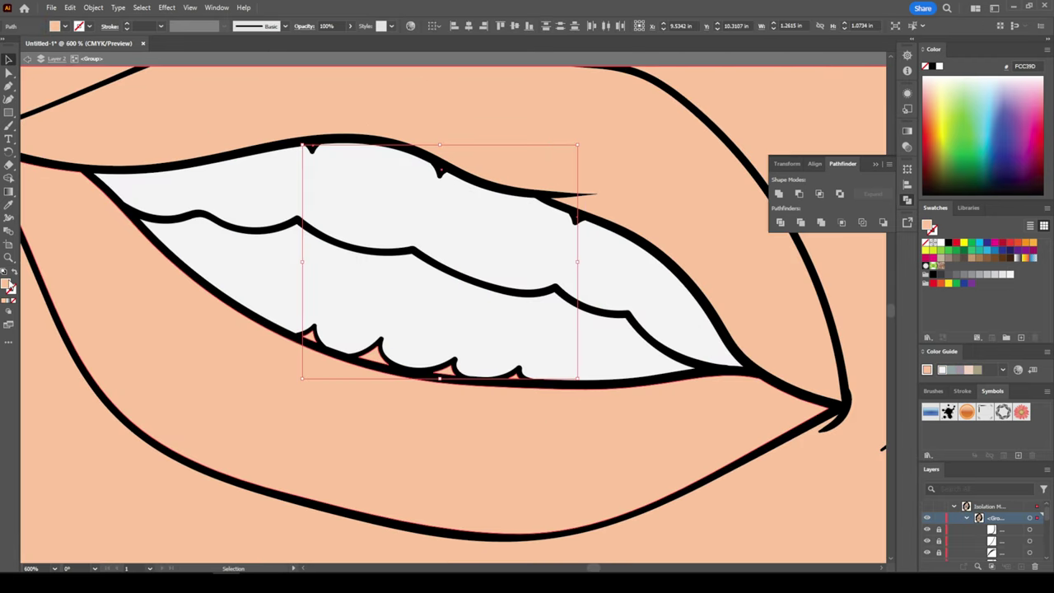
double_click(9, 283)
left_click(865, 406)
left_click_drag(794, 342, 784, 302)
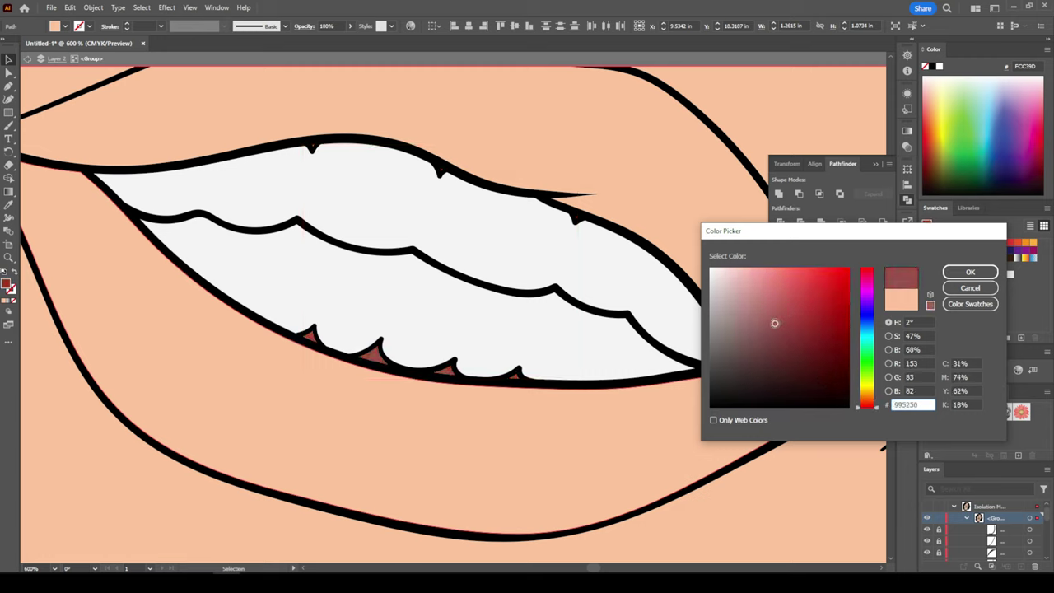
left_click(959, 271)
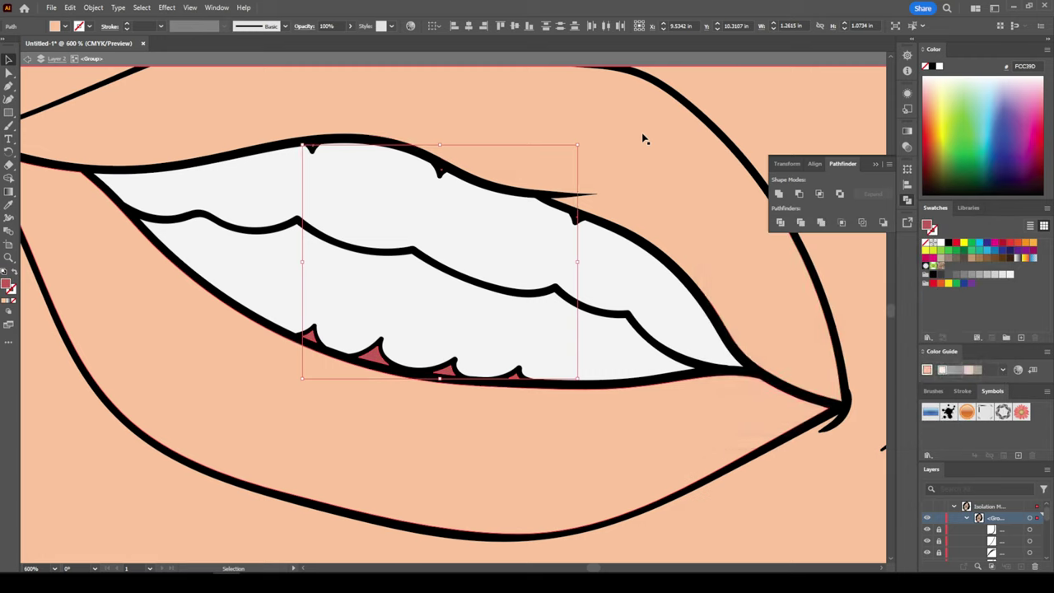
Color the upper lip pink-red and the lower lip salmon pink, then start a nostril shading shape
left_click(626, 186)
double_click(9, 284)
mouse_move(766, 312)
left_mouse_down()
mouse_move(757, 272)
mouse_move(842, 301)
mouse_move(777, 289)
left_mouse_up()
left_click(954, 288)
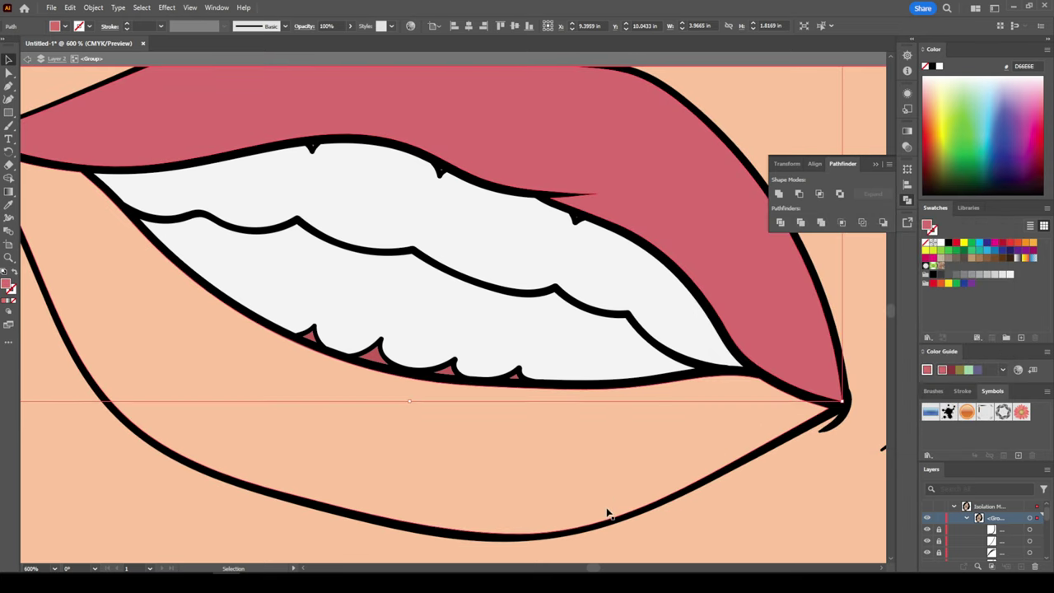
double_click(9, 283)
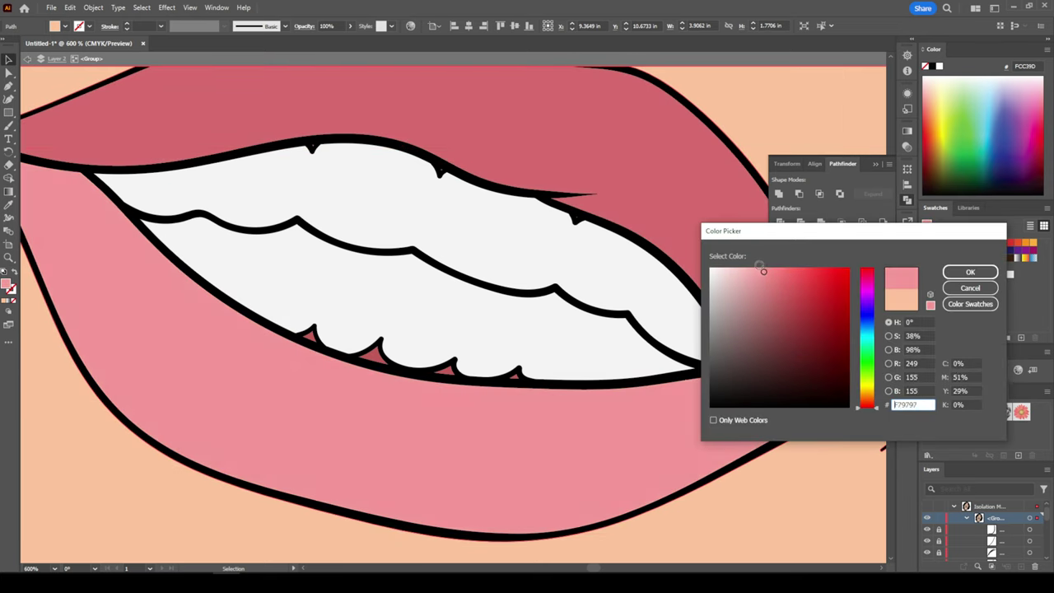
left_click_drag(760, 272, 756, 257)
left_click_drag(865, 414, 864, 407)
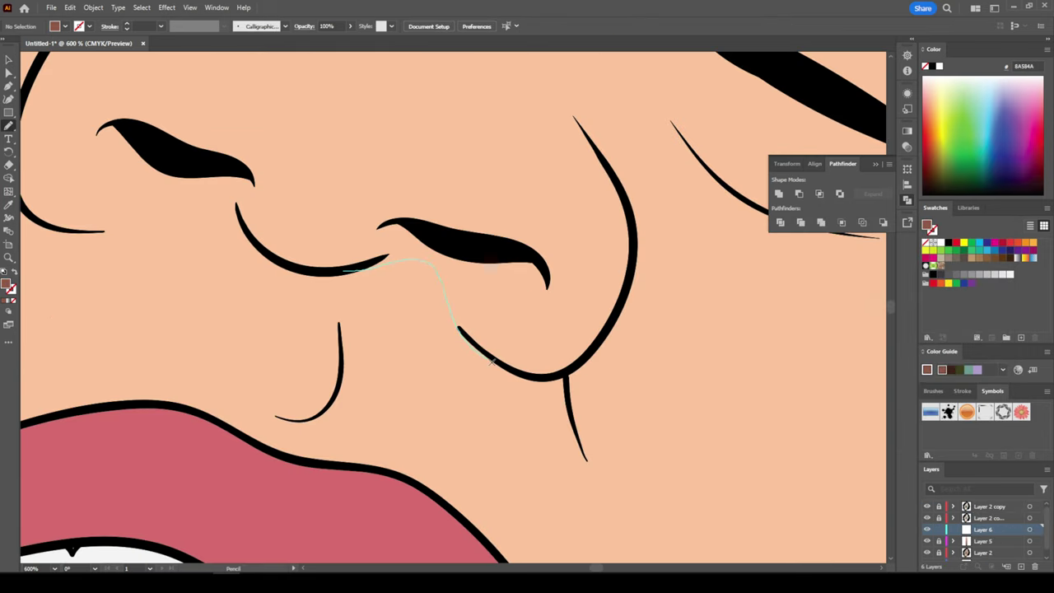
left_click_drag(491, 360, 528, 296)
Sample a darker skin tone and shade around the right nostril
key("ctrl+0")
key("i")
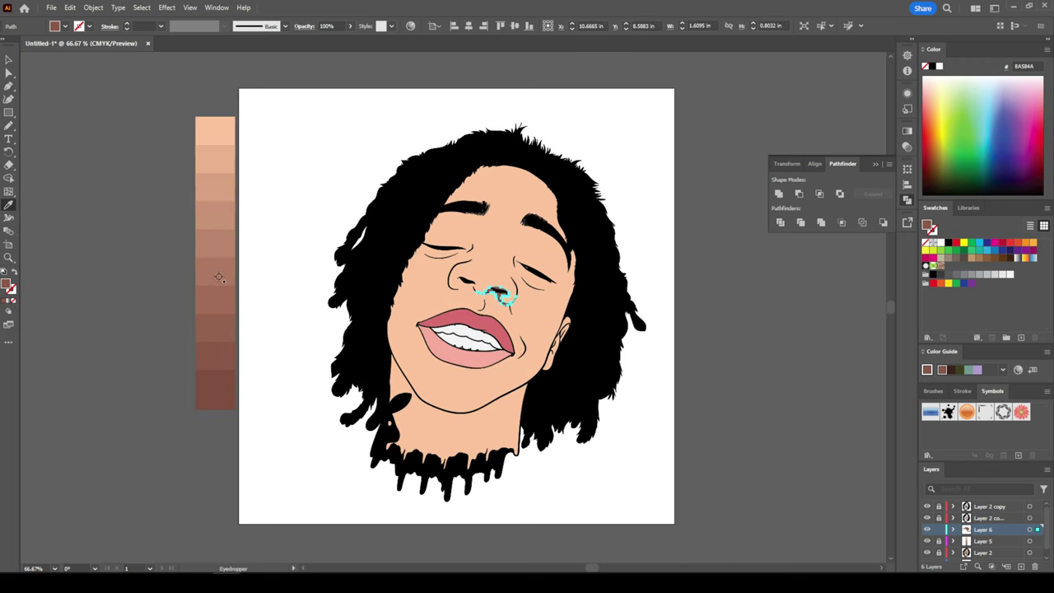
left_click(222, 223)
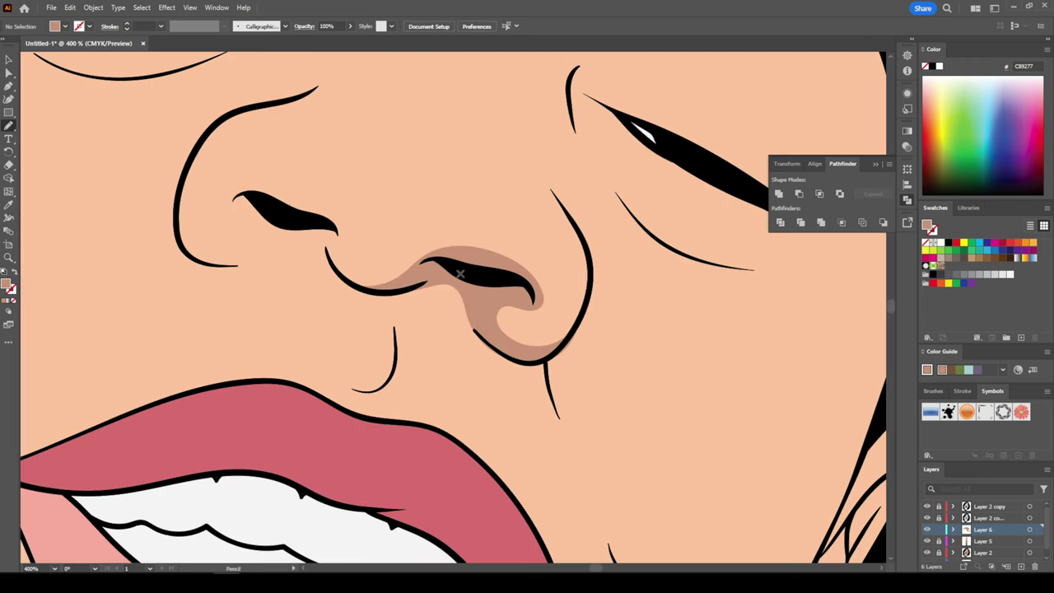
left_click_drag(460, 277, 584, 305)
Add tan shading around the left nostril and along the underside of the nose
left_click_drag(368, 281, 386, 284)
left_click_drag(174, 216, 253, 260)
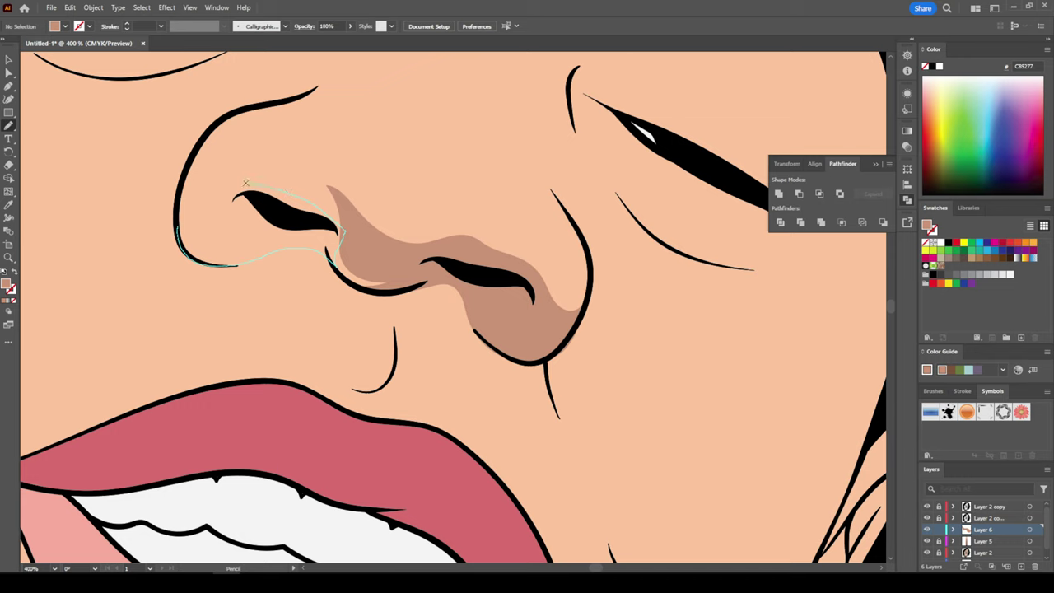
left_click_drag(208, 129, 211, 124)
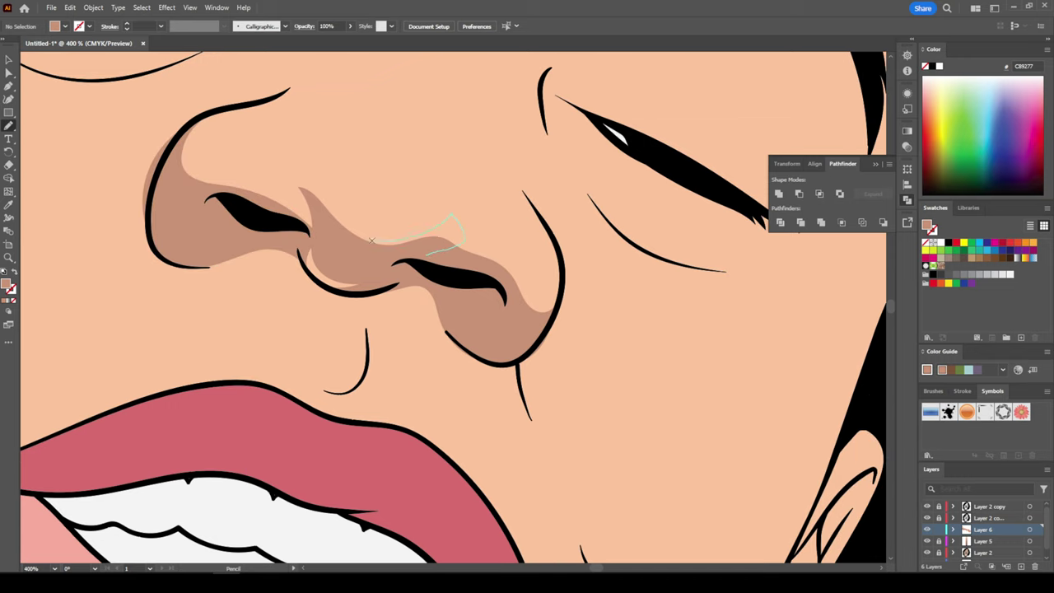
left_click_drag(371, 240, 372, 241)
key("ctrl+minus")
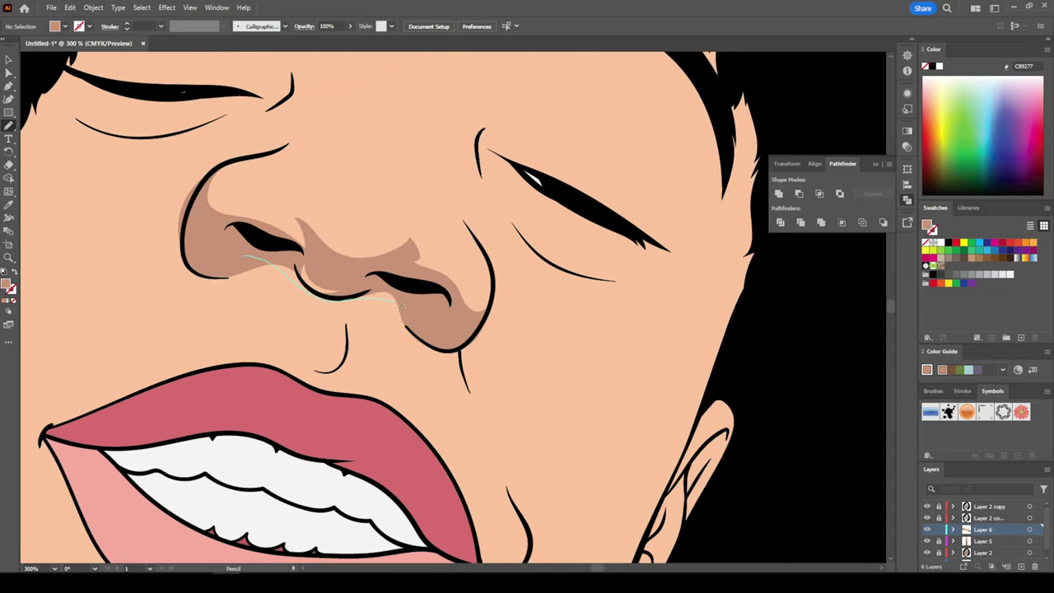
left_click_drag(402, 307, 286, 264)
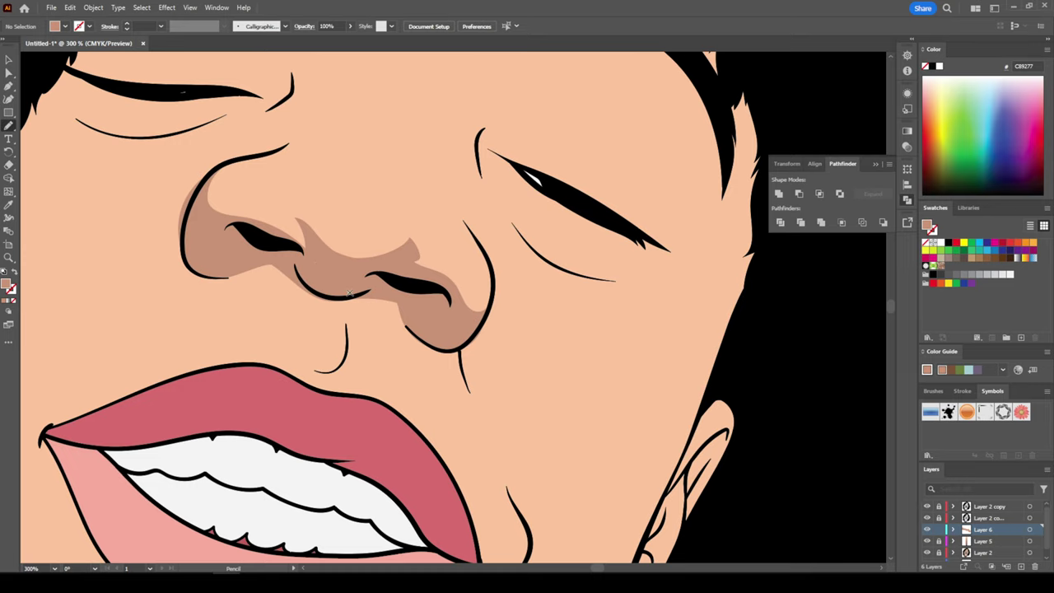
left_click_drag(471, 393, 359, 272)
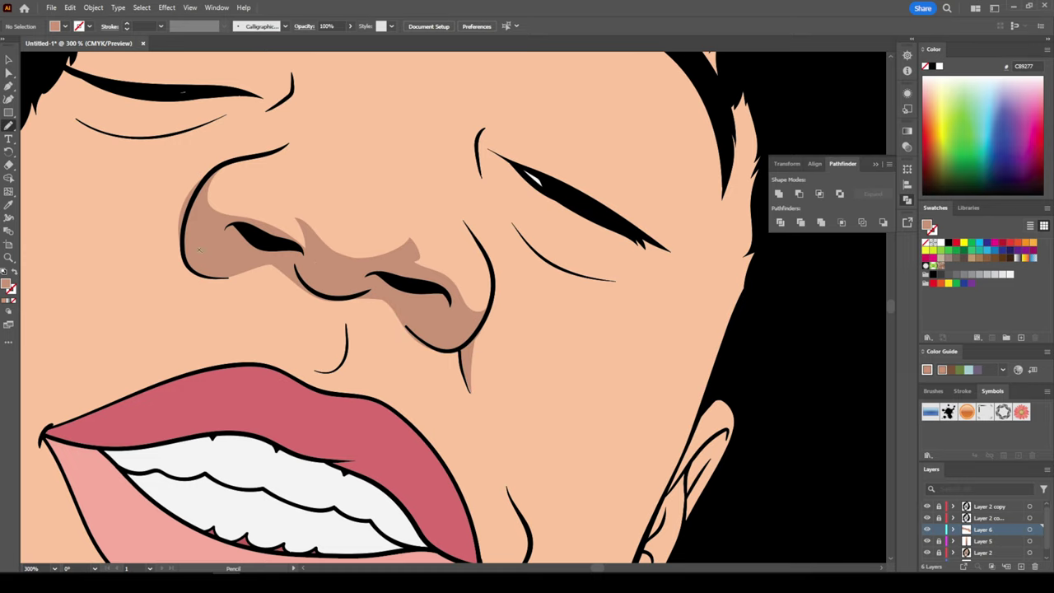
key("ctrl+plus")
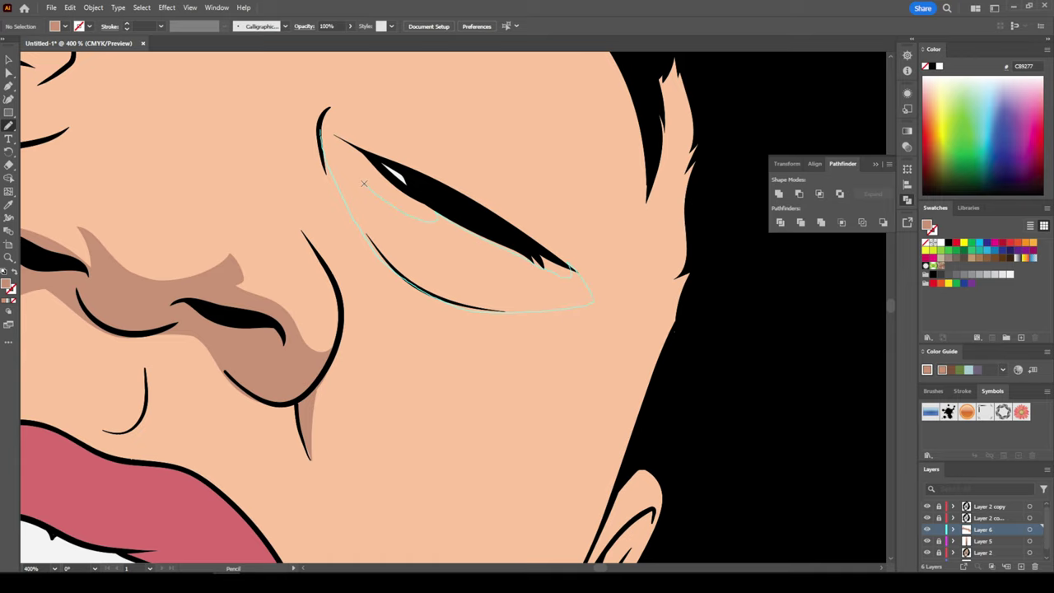
Shade both eyelids and draw a shadow shape under the eyebrow
left_click_drag(368, 210, 517, 300)
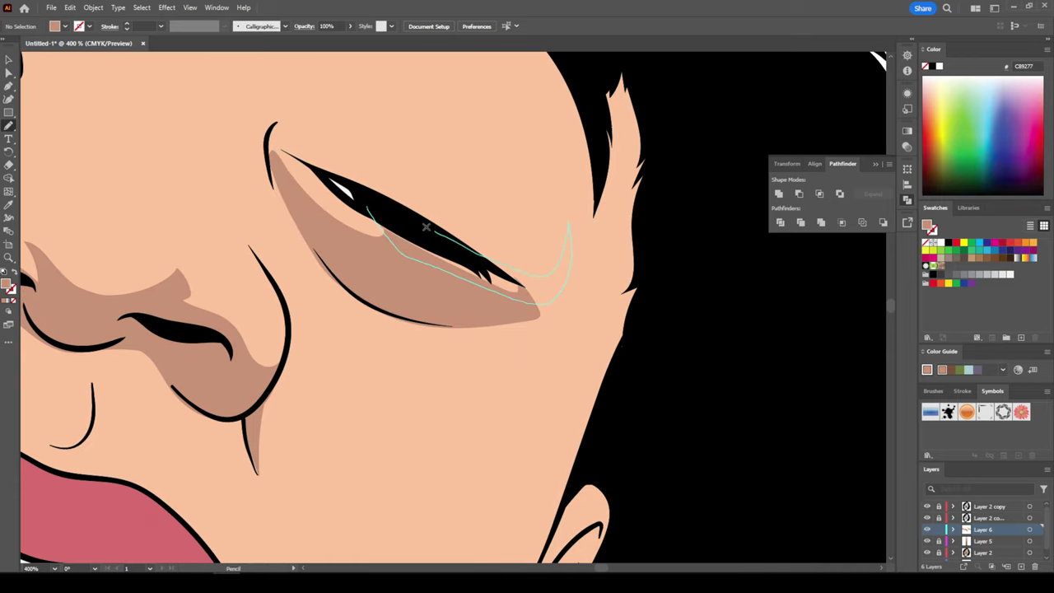
left_click_drag(570, 246, 568, 226)
left_click_drag(311, 164, 431, 214)
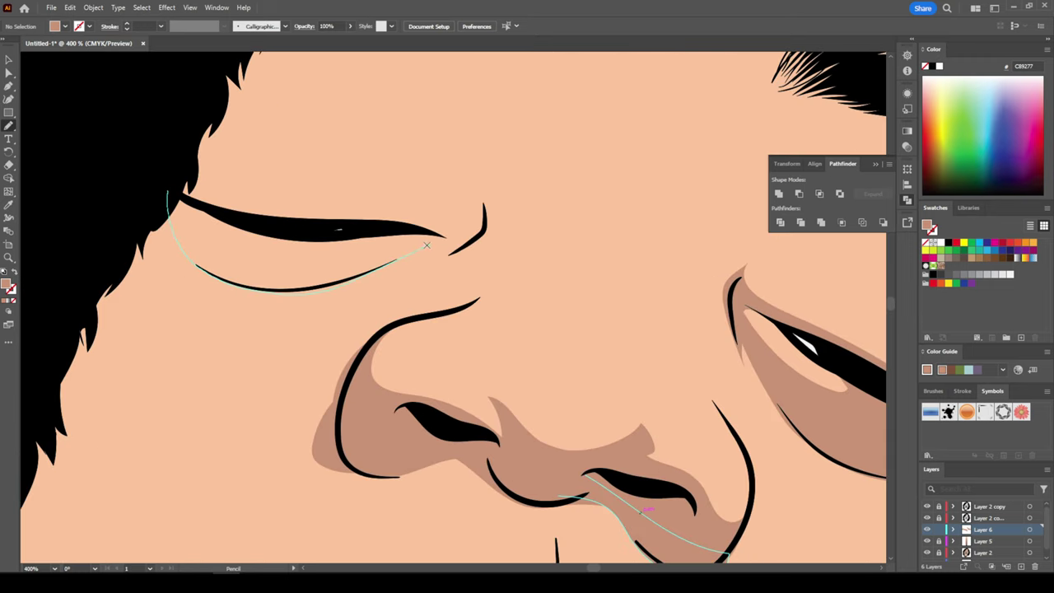
left_click_drag(266, 248, 444, 237)
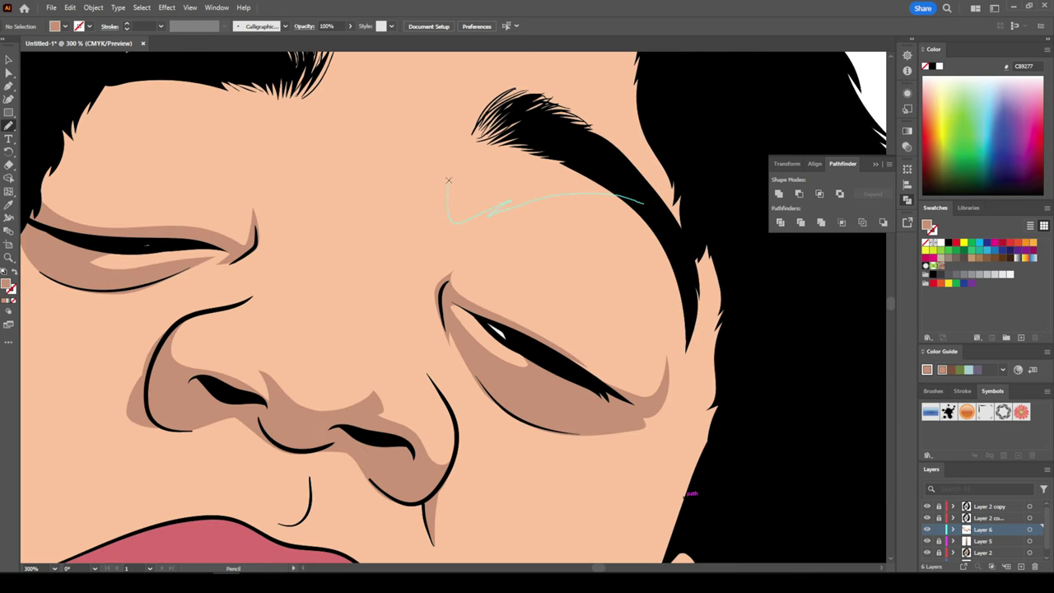
left_click_drag(476, 111, 476, 113)
Add a shadow beside the mouth corner and trace one down the face's left side
left_click_drag(128, 72, 253, 116)
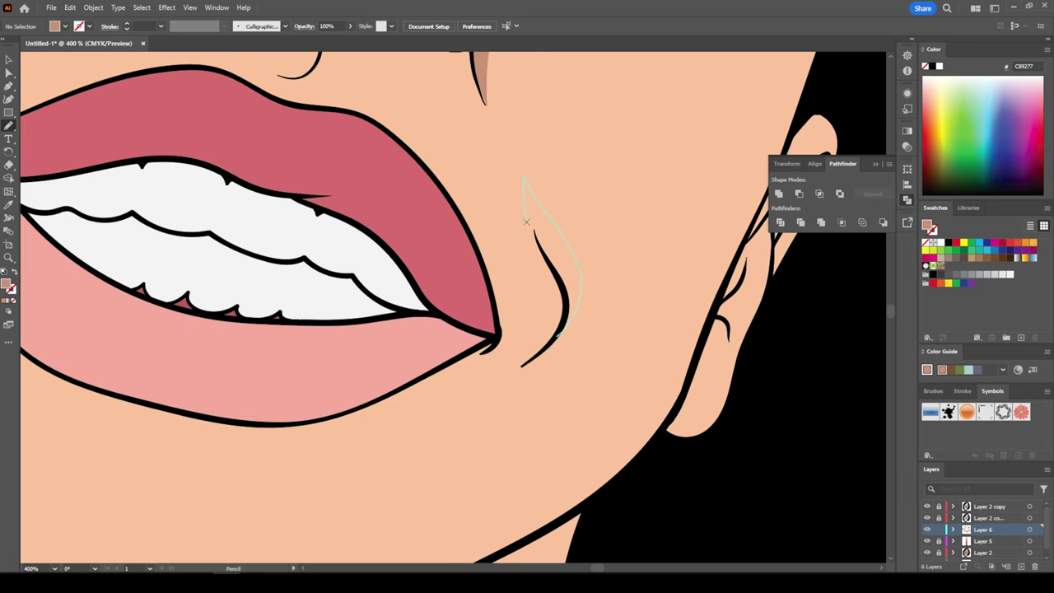
left_click_drag(525, 221, 527, 234)
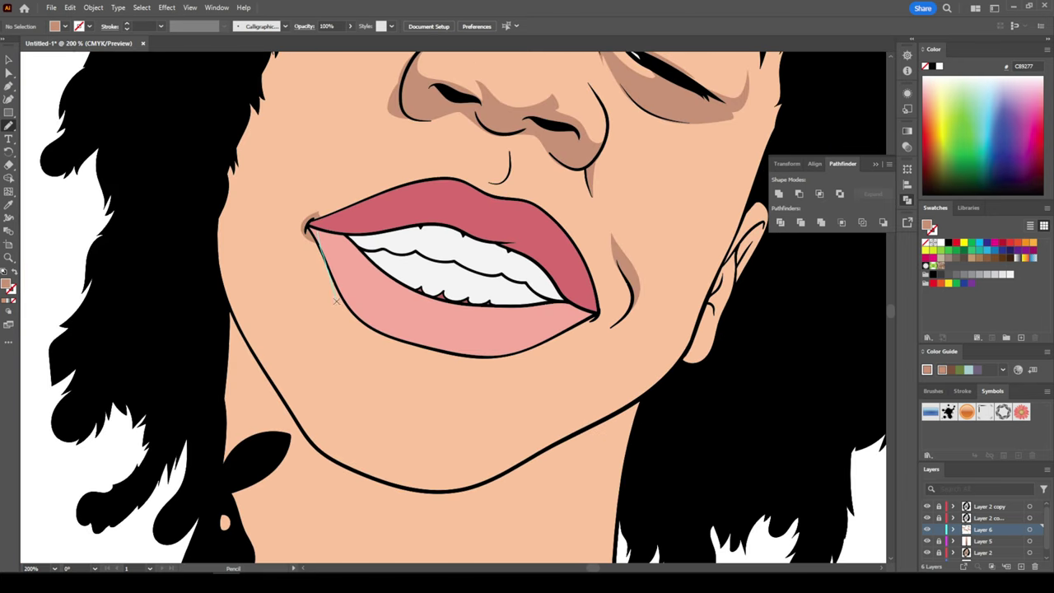
left_click_drag(260, 54, 243, 328)
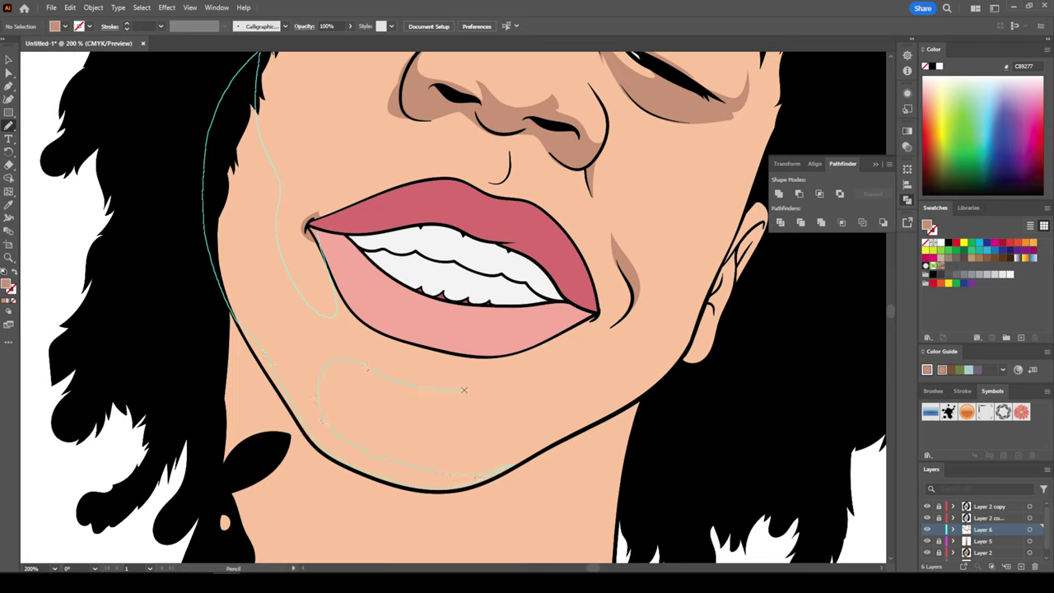
Pencil brown shadows under the lower lip, along the chin, and up the jawline toward the ear
left_click_drag(528, 360, 436, 349)
scroll(306, 193, "down", 4)
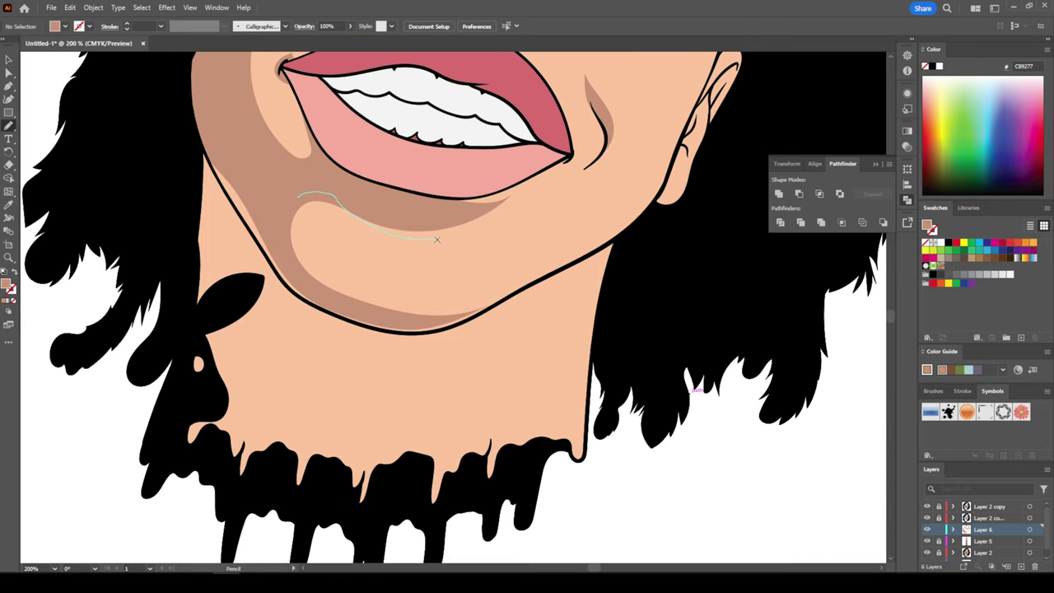
left_click_drag(469, 229, 447, 198)
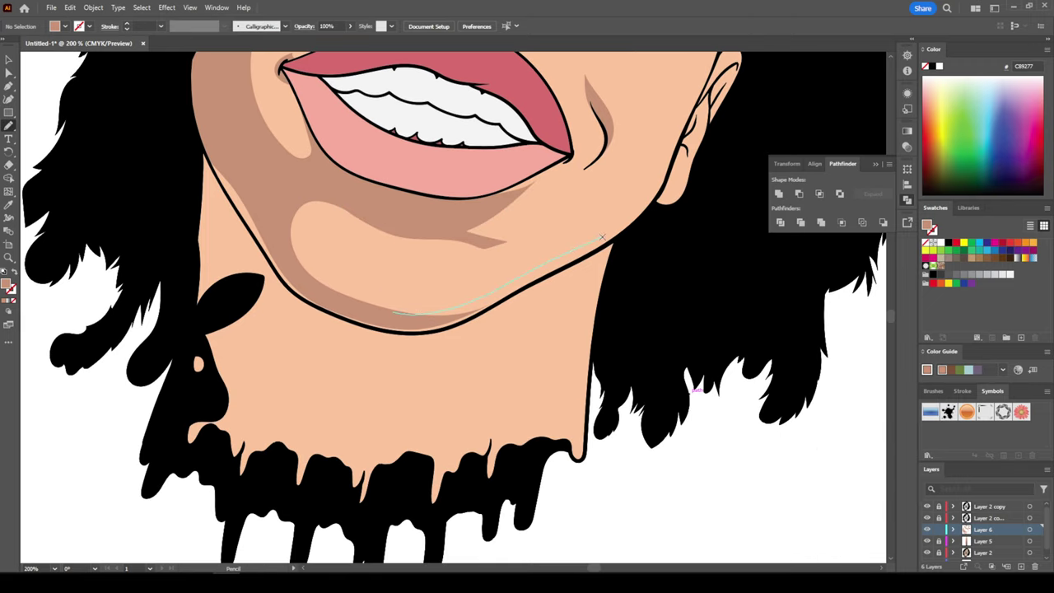
left_click_drag(533, 277, 416, 313)
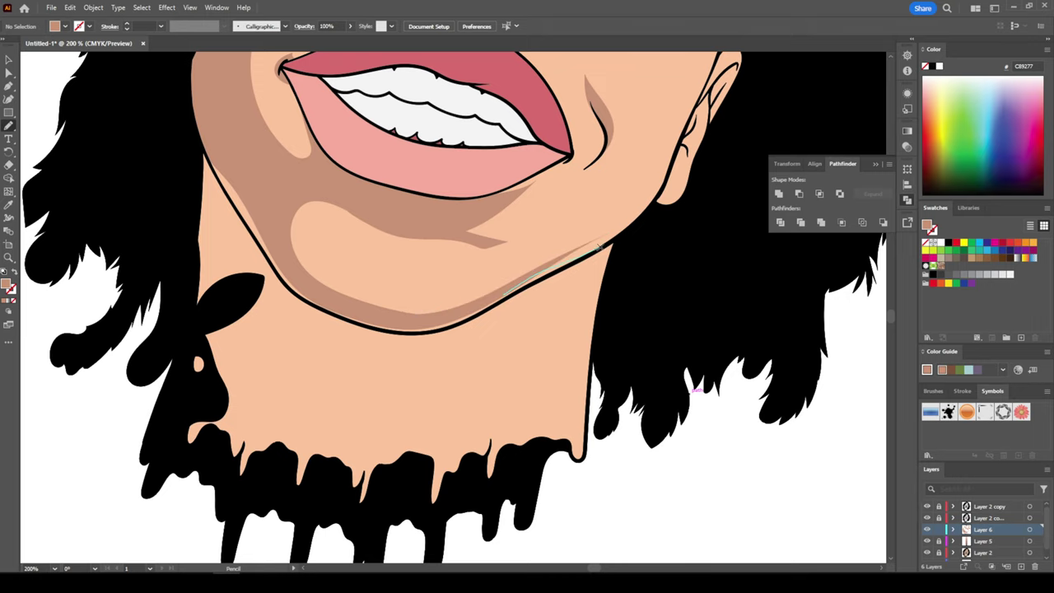
left_click_drag(598, 244, 667, 172)
left_click_drag(571, 246, 504, 291)
Add brown shadows down the neck below the hair, beside the nostril, and around the ear
scroll(493, 329, "left", 2)
mouse_move(268, 101)
left_mouse_down()
mouse_move(395, 468)
mouse_move(447, 463)
mouse_move(458, 414)
left_mouse_up()
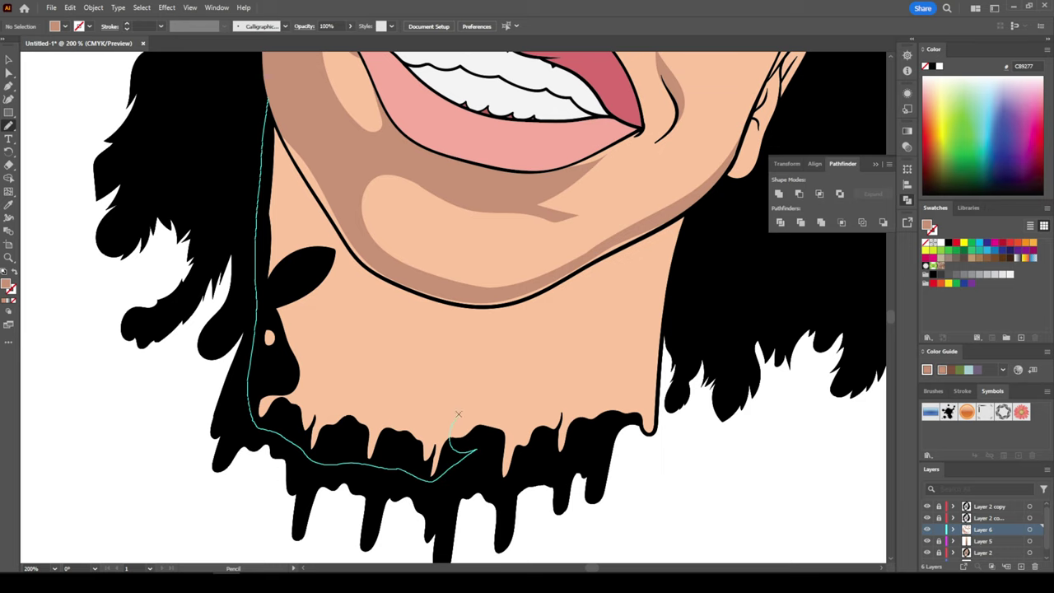
mouse_move(667, 253)
left_mouse_down()
mouse_move(697, 206)
mouse_move(444, 280)
mouse_move(284, 108)
left_mouse_up()
scroll(359, 167, "up", 3)
scroll(359, 168, "right", 3)
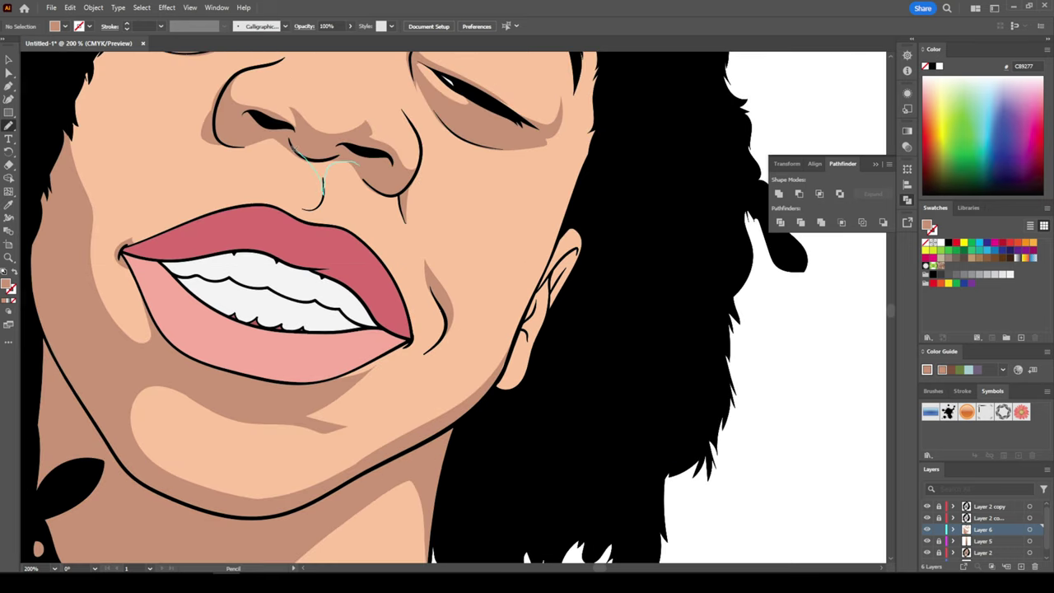
left_click_drag(356, 162, 357, 161)
mouse_move(547, 329)
left_mouse_down()
mouse_move(591, 223)
mouse_move(560, 235)
mouse_move(487, 390)
left_mouse_up()
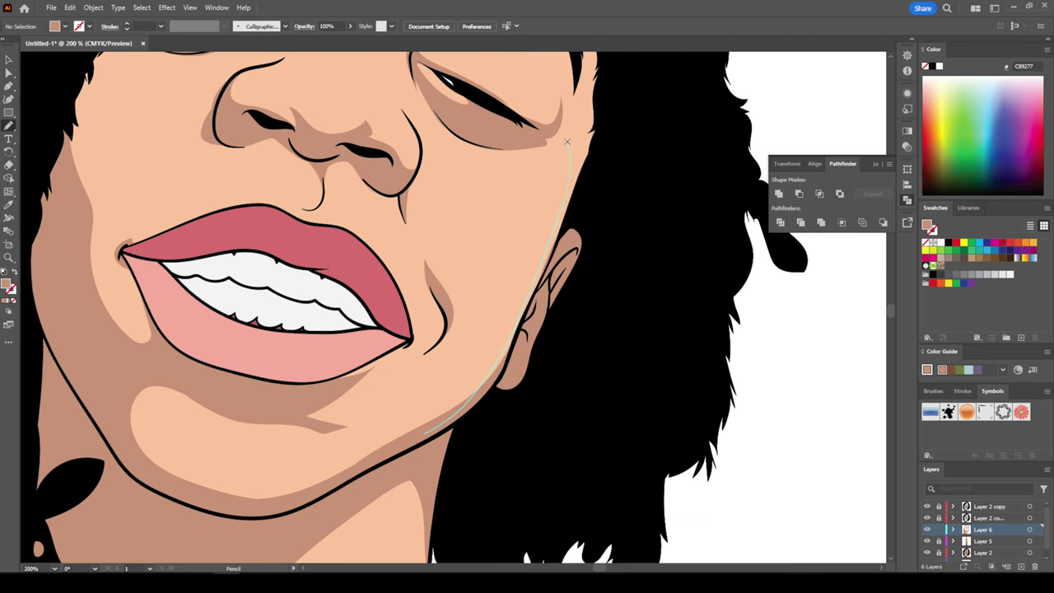
left_click_drag(566, 142, 511, 405)
Shade the eyebrow edge and temple, then begin a nose highlight on new Layer 7
scroll(510, 404, "up", 3)
mouse_move(609, 292)
left_mouse_down()
mouse_move(565, 369)
mouse_move(544, 291)
left_mouse_up()
left_click_drag(512, 162, 506, 105)
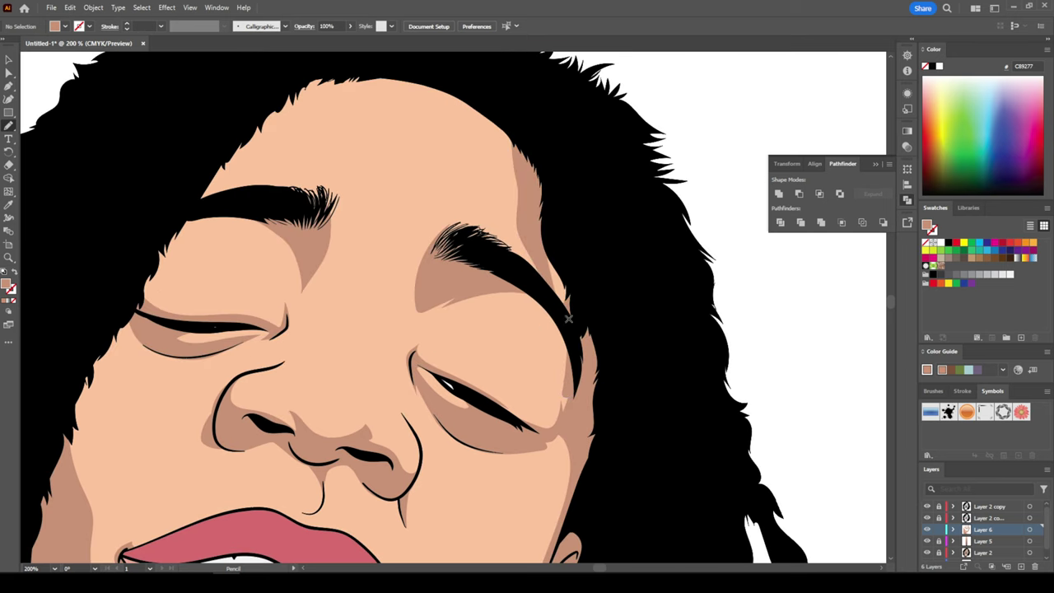
key("ctrl+minus")
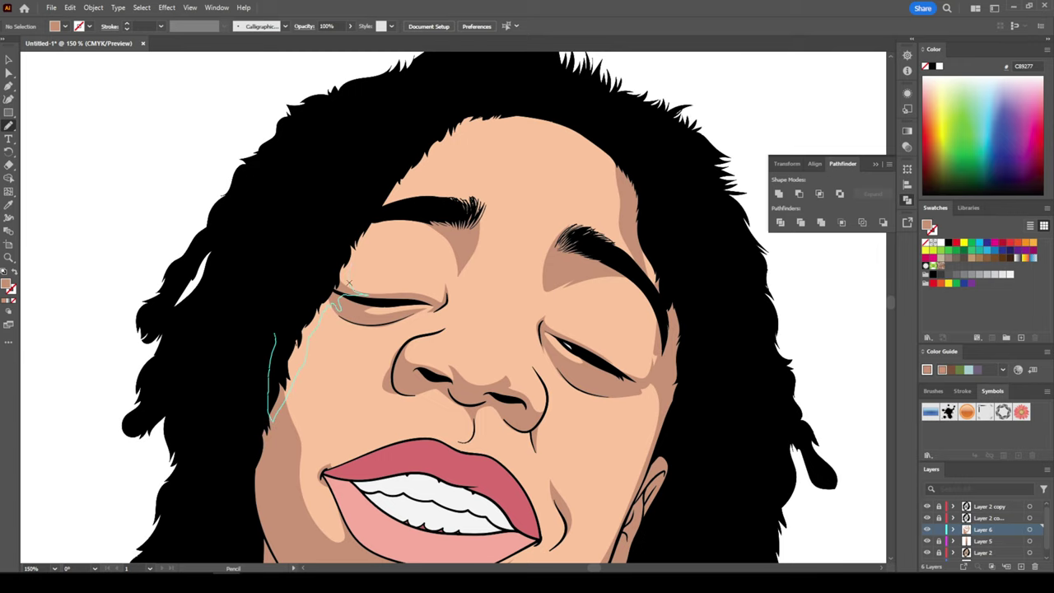
mouse_move(349, 284)
left_mouse_down()
mouse_move(394, 207)
mouse_move(442, 206)
left_mouse_up()
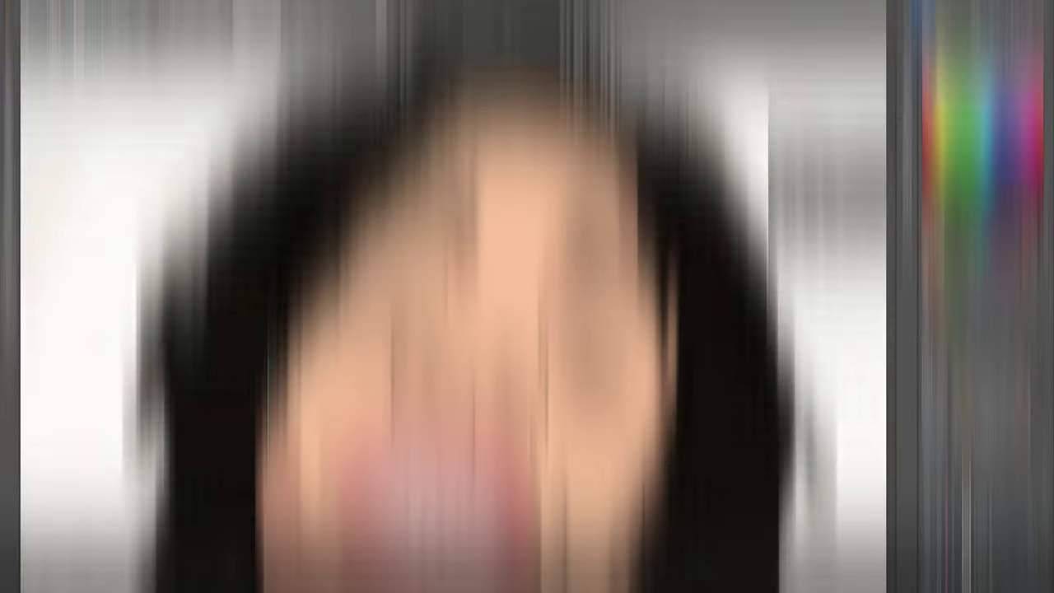
left_click_drag(689, 362, 448, 286)
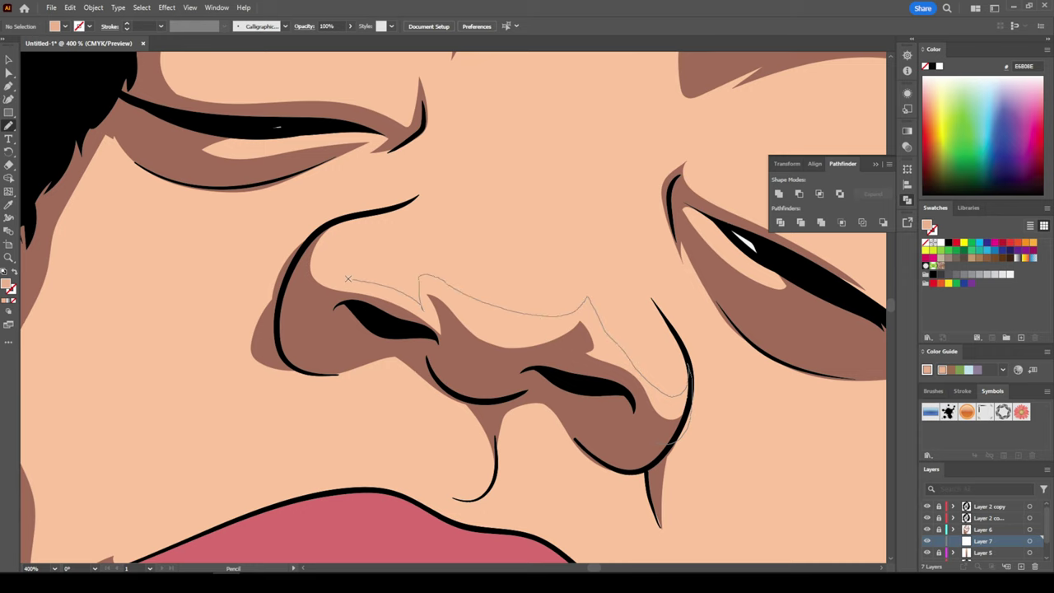
Complete the light peach nose highlight and add one beside the nostril
left_click_drag(347, 279, 338, 220)
key("ctrl+minus")
scroll(494, 329, "down", 5)
mouse_move(527, 222)
left_mouse_down()
mouse_move(496, 294)
mouse_move(508, 217)
mouse_move(607, 380)
mouse_move(627, 240)
left_mouse_up()
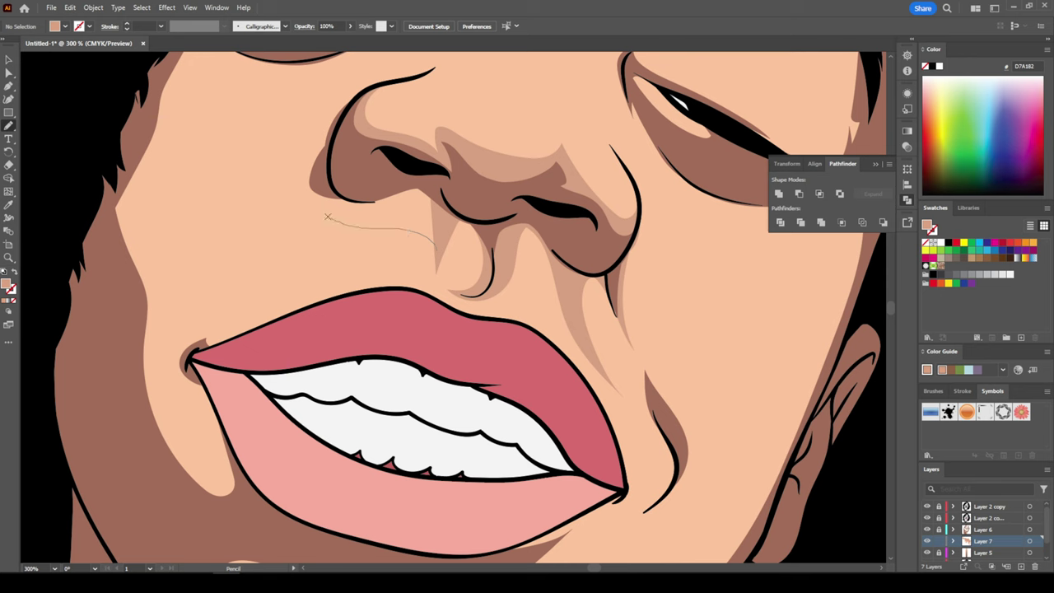
Draw light peach highlights around the chin, down the cheek edge, and at the left lip corner
key("ctrl+minus")
scroll(281, 346, "down", 3)
mouse_move(525, 431)
left_mouse_down()
mouse_move(325, 430)
mouse_move(355, 374)
mouse_move(477, 445)
mouse_move(533, 432)
mouse_move(726, 172)
left_mouse_up()
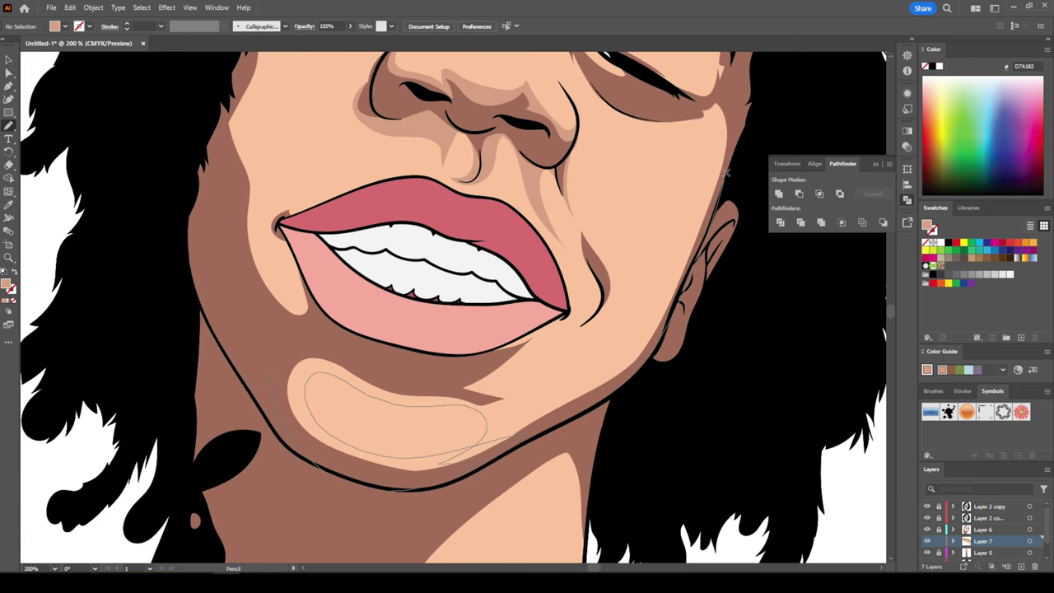
mouse_move(669, 113)
left_mouse_down()
mouse_move(628, 285)
mouse_move(550, 379)
mouse_move(306, 336)
left_mouse_up()
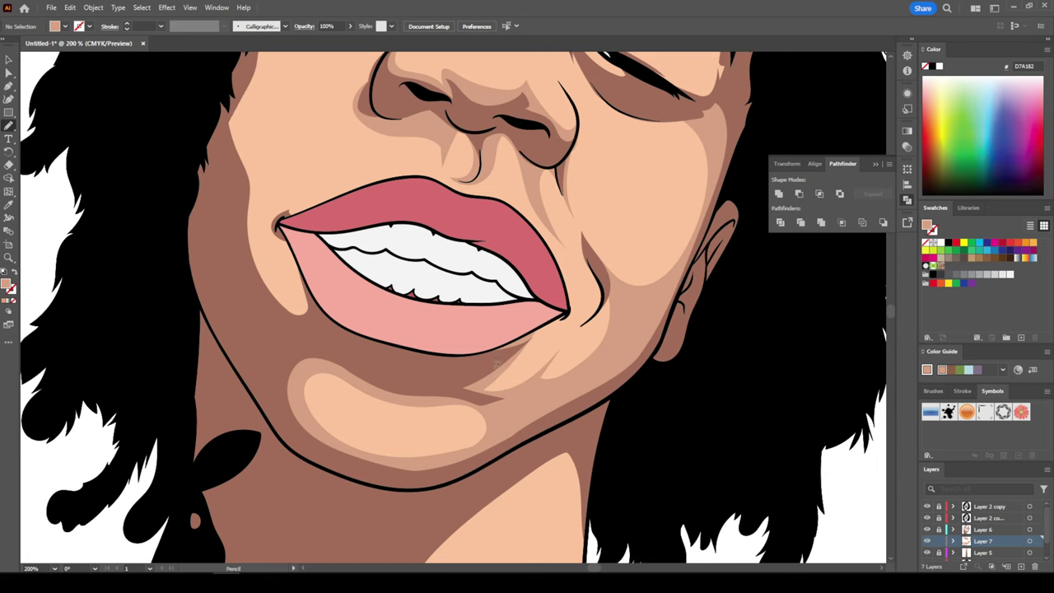
left_click_drag(522, 372, 555, 281)
key("ctrl+minus")
left_click_drag(346, 300, 354, 325)
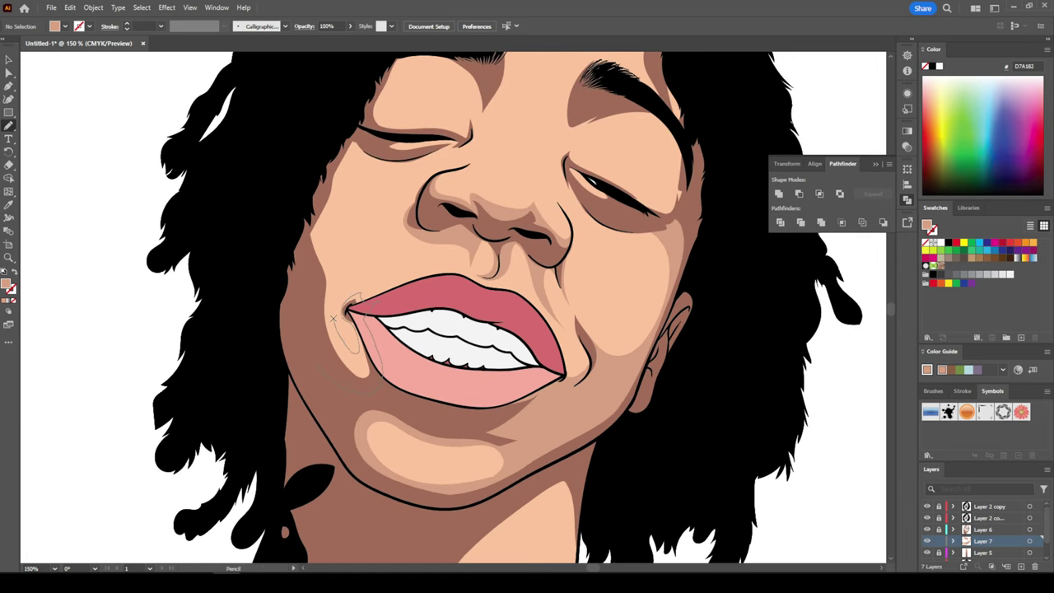
left_click_drag(339, 255, 360, 138)
Add more highlight shapes, including the right upper eyelid, eye socket and side of the eye
scroll(361, 138, "down", 3)
mouse_move(436, 487)
left_mouse_down()
mouse_move(517, 432)
mouse_move(575, 439)
left_mouse_up()
left_click_drag(581, 394, 583, 346)
scroll(587, 225, "up", 5)
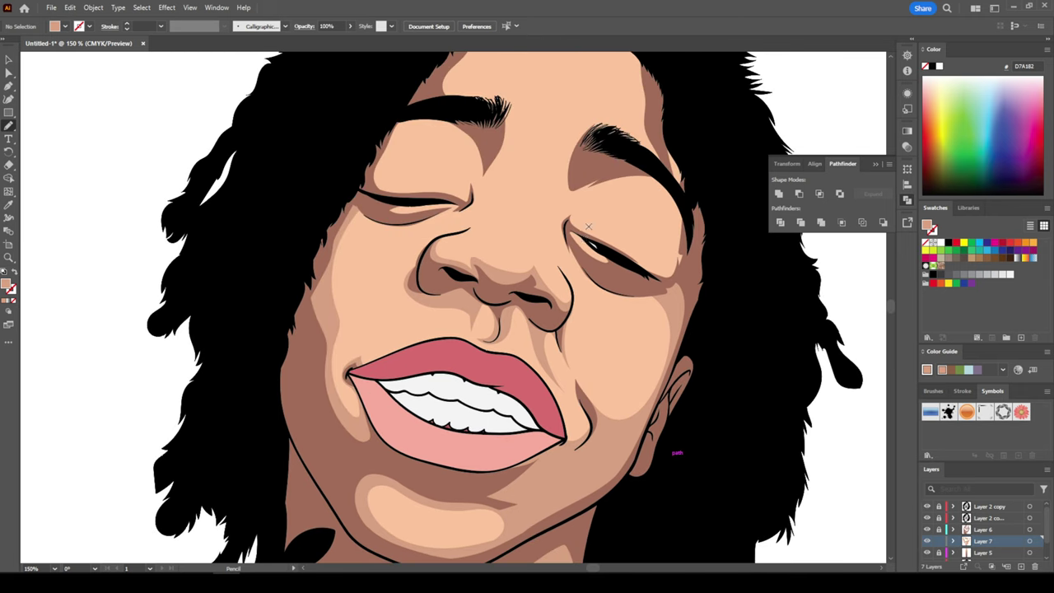
left_click_drag(571, 230, 637, 265)
left_click_drag(587, 200, 569, 145)
left_click_drag(665, 122, 694, 290)
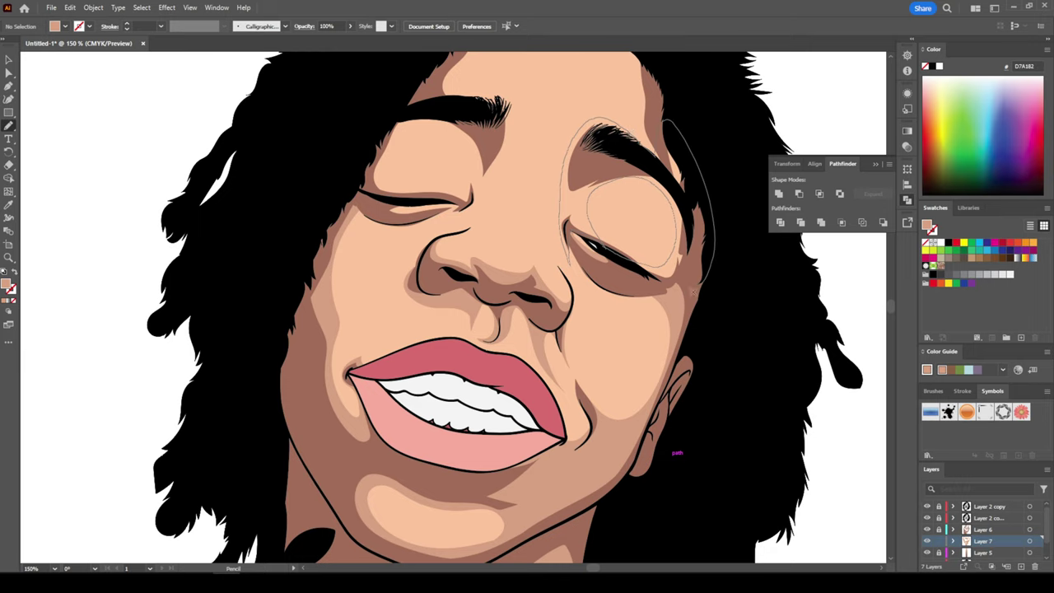
Highlight the left eyelid and eye socket, then begin a brighter nose highlight
scroll(431, 290, "up", 2)
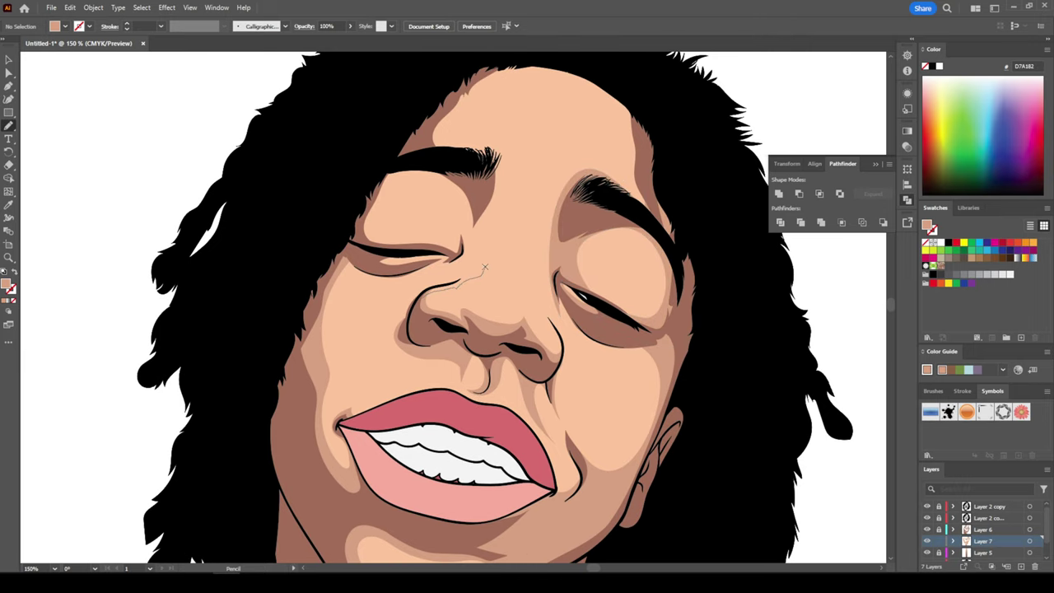
left_click_drag(367, 267, 442, 240)
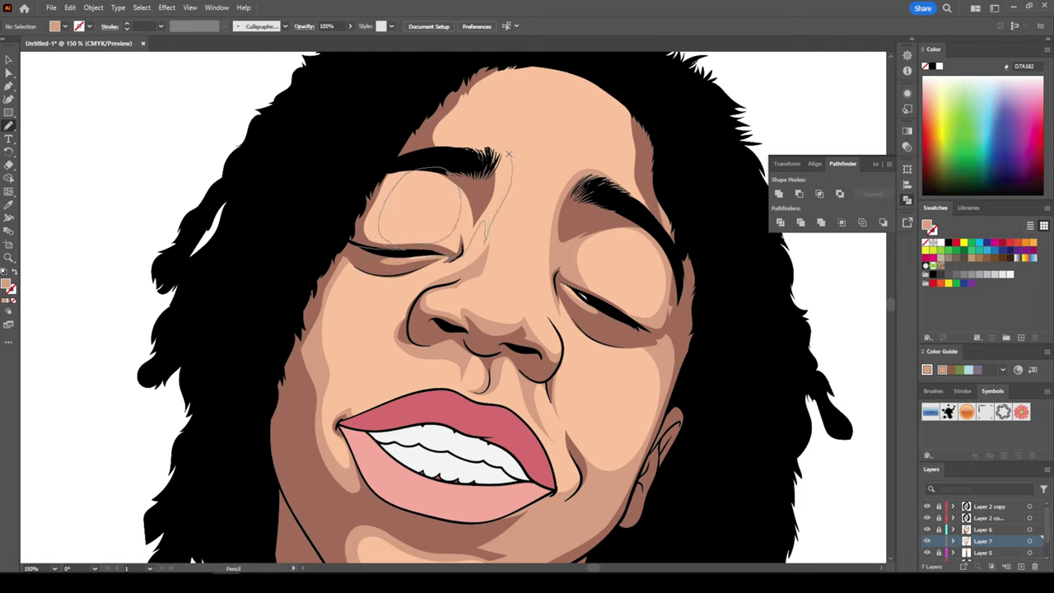
left_click_drag(611, 195, 680, 236)
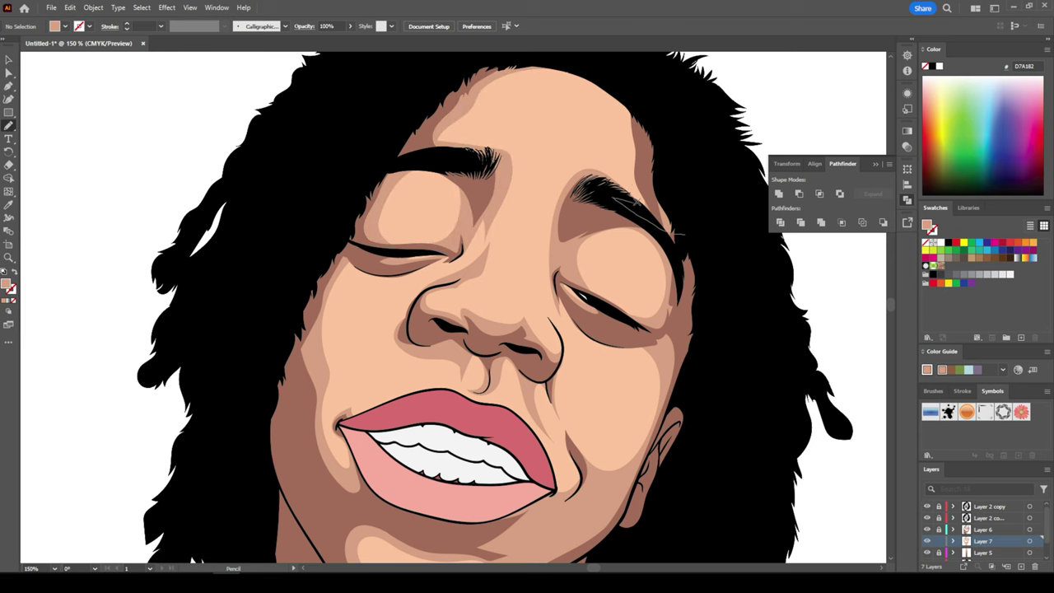
scroll(508, 314, "up", 3)
mouse_move(578, 323)
left_mouse_down()
mouse_move(525, 352)
mouse_move(371, 279)
left_mouse_up()
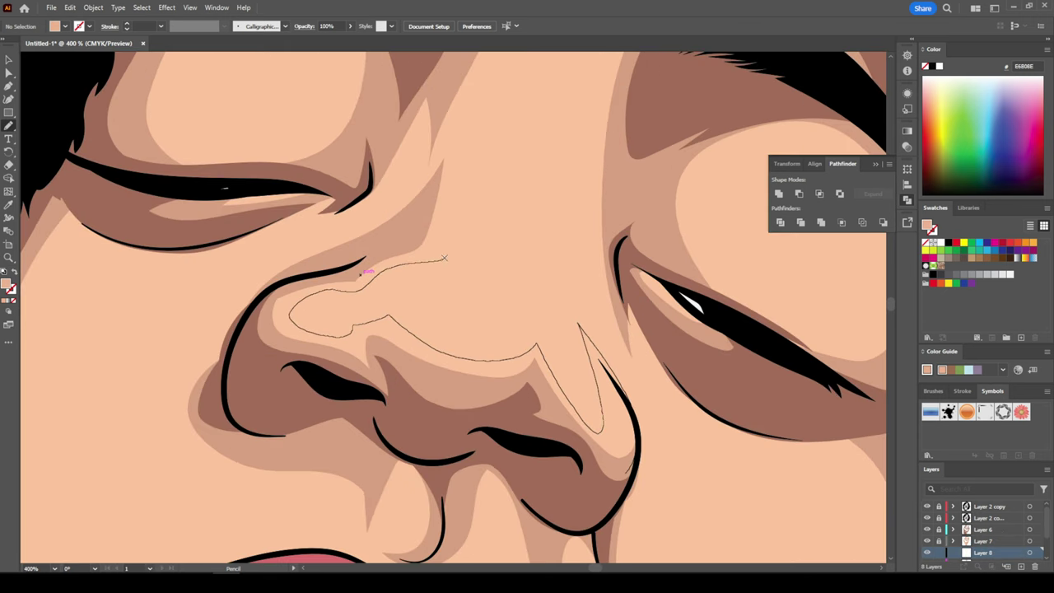
Extend the pale highlight up the nose bridge and undo a stray right-side nose stroke
left_click_drag(443, 258, 486, 74)
scroll(494, 329, "down", 1)
mouse_move(496, 412)
left_mouse_down()
mouse_move(460, 232)
mouse_move(395, 350)
left_mouse_up()
key("ctrl+z")
scroll(411, 313, "up", 2)
Add pale highlights beside the left eye, around the right eye socket, and across the forehead
mouse_move(372, 191)
left_mouse_down()
mouse_move(342, 321)
mouse_move(423, 236)
mouse_move(481, 284)
mouse_move(491, 359)
mouse_move(564, 195)
mouse_move(493, 128)
mouse_move(395, 92)
mouse_move(255, 289)
left_mouse_up()
key("ctrl+minus")
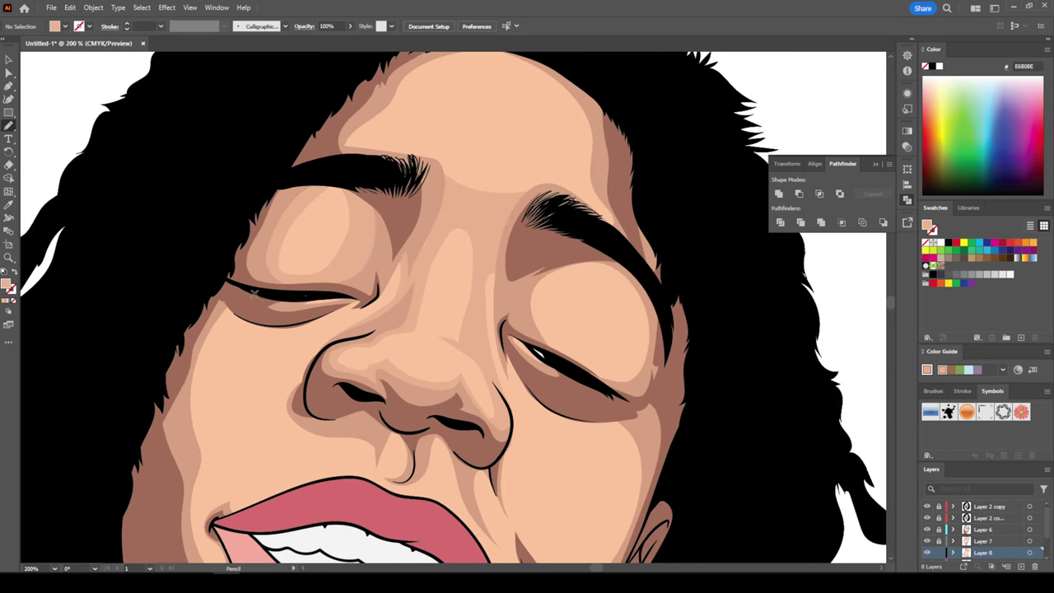
mouse_move(576, 362)
left_mouse_down()
mouse_move(565, 273)
mouse_move(534, 344)
mouse_move(621, 283)
left_mouse_up()
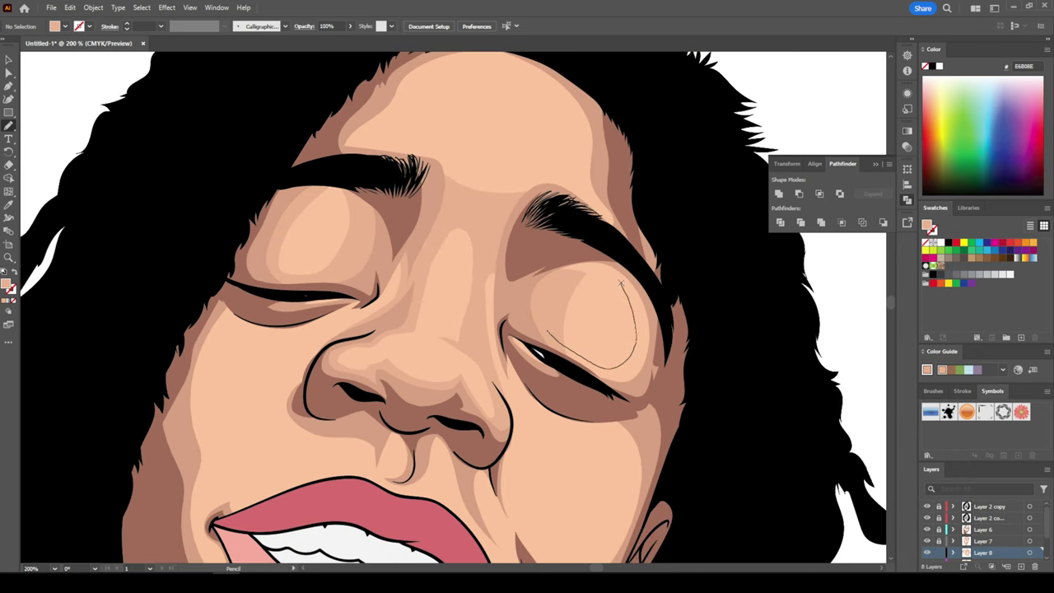
scroll(621, 283, "up", 2)
mouse_move(354, 197)
left_mouse_down()
mouse_move(403, 152)
mouse_move(550, 197)
mouse_move(351, 106)
left_mouse_up()
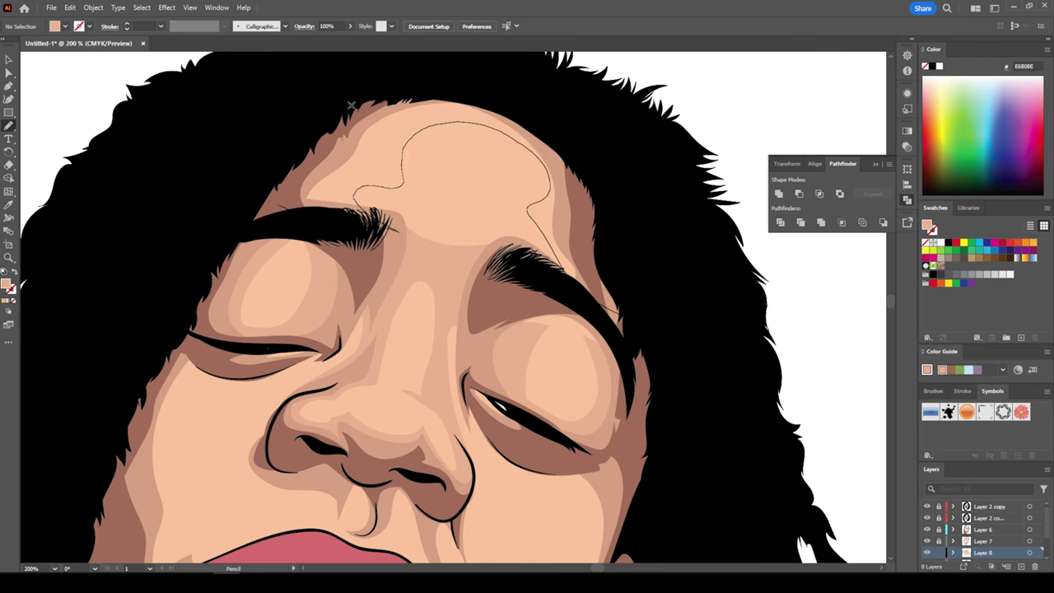
Trace pale highlights around the nose and philtrum, along the upper lip, and at the mouth corners
key("ctrl+minus")
scroll(350, 105, "down", 5)
mouse_move(411, 313)
left_mouse_down()
mouse_move(457, 280)
mouse_move(420, 337)
mouse_move(393, 297)
mouse_move(394, 313)
mouse_move(295, 338)
mouse_move(249, 229)
left_mouse_up()
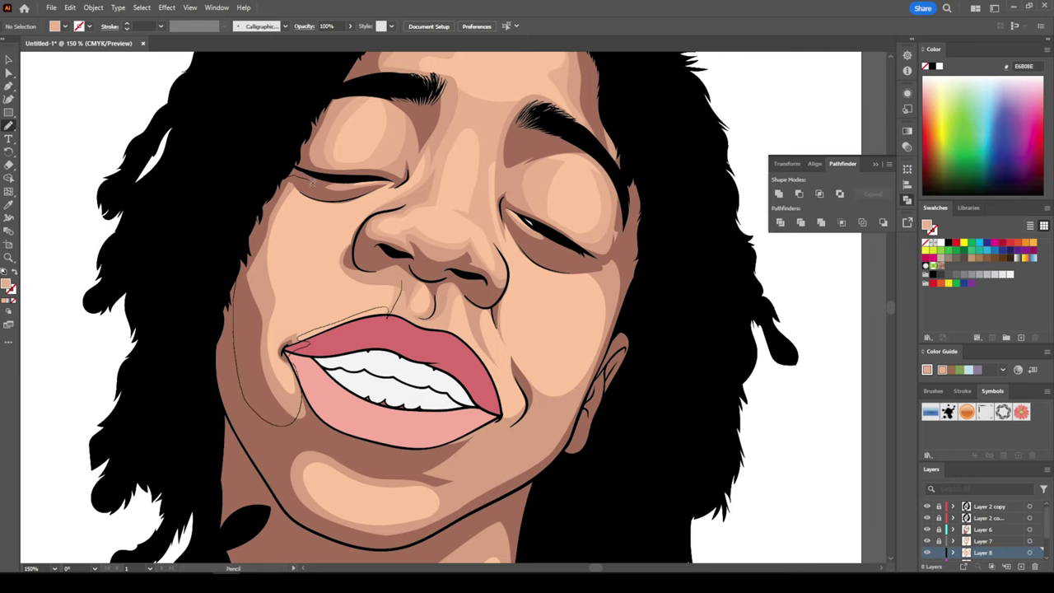
left_click_drag(312, 182, 359, 284)
left_click_drag(285, 321, 384, 331)
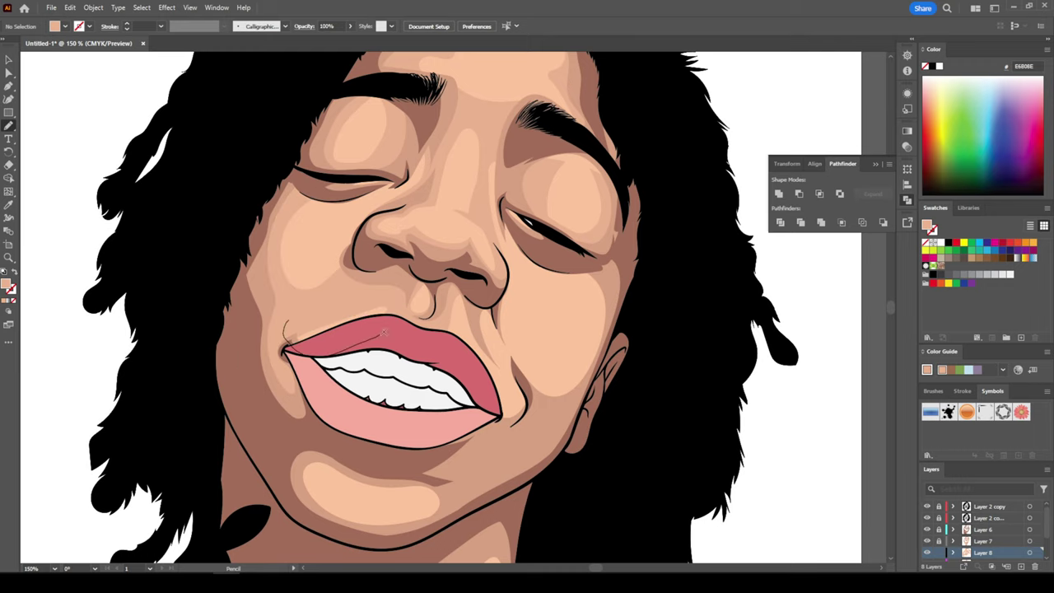
key("ctrl+equal")
scroll(444, 329, "down", 1)
mouse_move(430, 284)
left_mouse_down()
mouse_move(481, 403)
mouse_move(457, 391)
mouse_move(379, 278)
mouse_move(492, 203)
mouse_move(556, 260)
mouse_move(467, 276)
mouse_move(430, 150)
left_mouse_up()
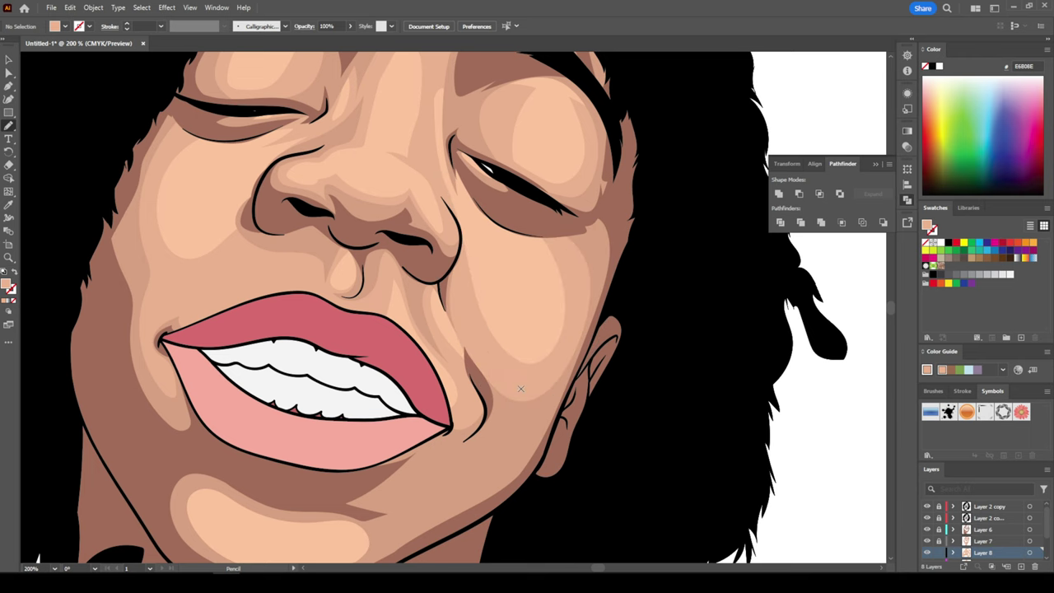
key("ctrl+minus")
On new Layer 9, shade the lower lip edge, the cheek and the lip corner in medium brown
key("ctrl+l")
key("ctrl+equal")
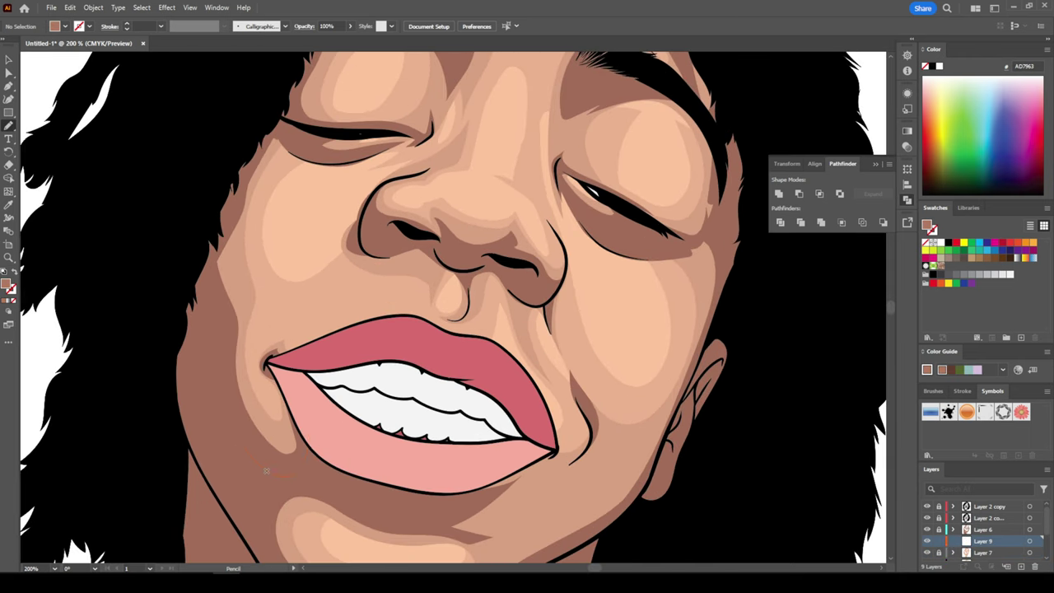
left_click_drag(266, 470, 281, 355)
left_click_drag(233, 197, 276, 360)
key("ctrl+equal")
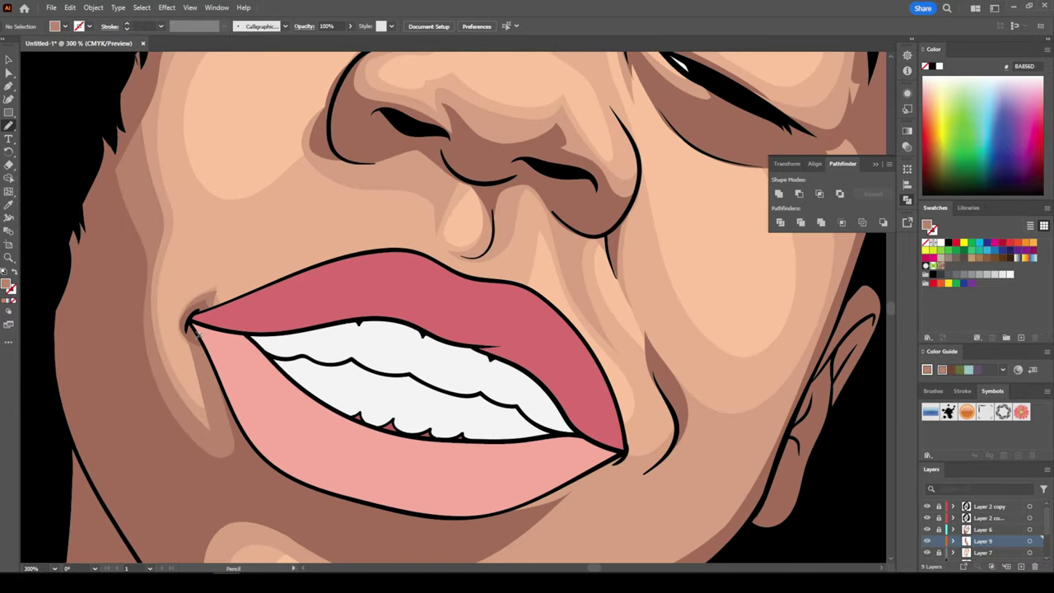
left_click_drag(206, 437, 206, 437)
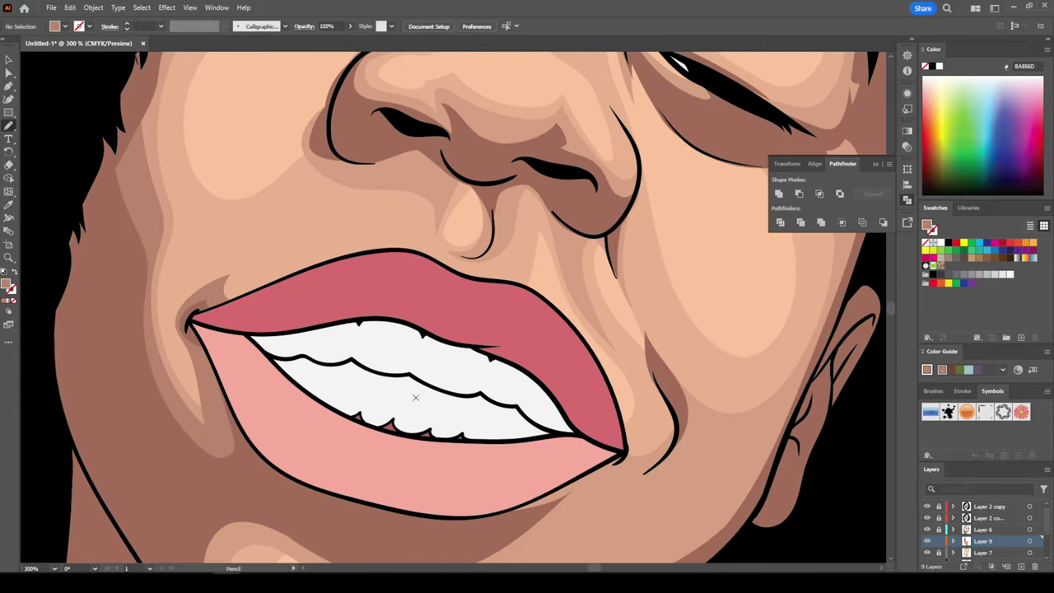
Draw medium-brown shading shapes along the chin and up the jaw beside the ear
key("ctrl+minus")
scroll(566, 403, "down", 3)
left_click_drag(268, 390, 535, 388)
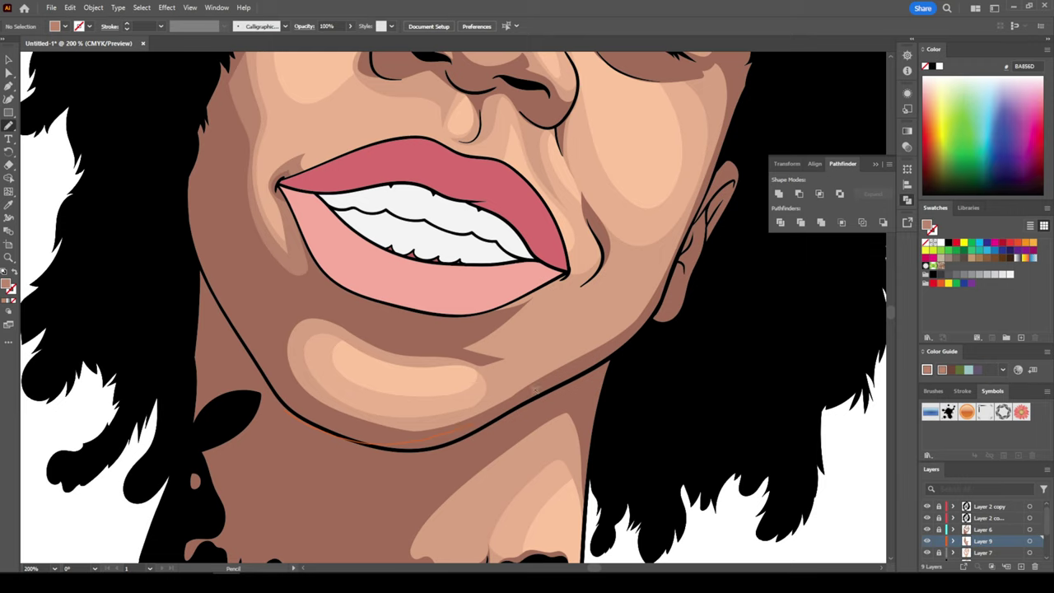
left_click_drag(317, 330, 299, 316)
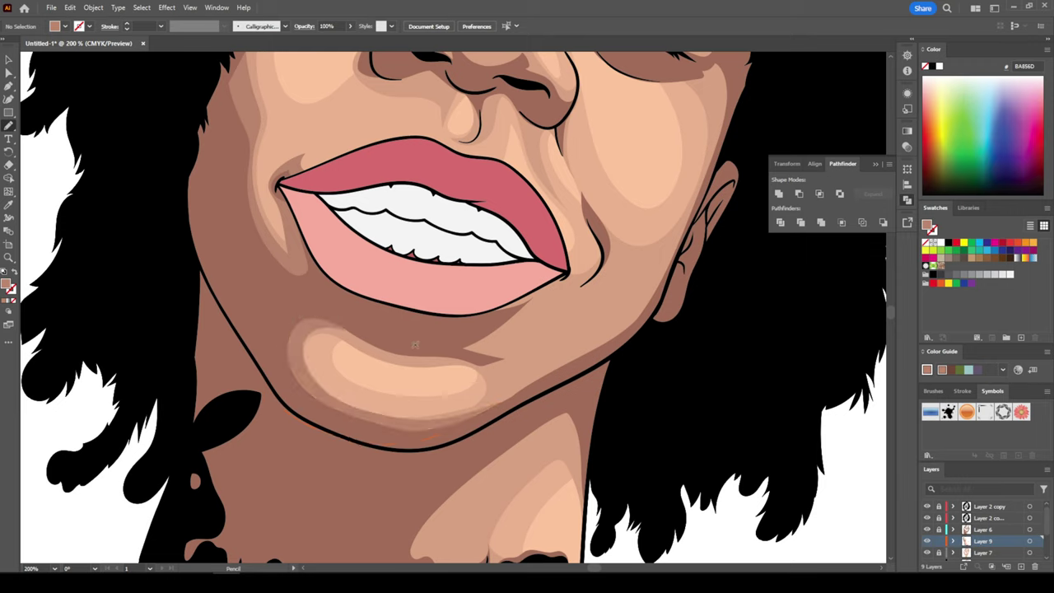
left_click_drag(658, 314, 677, 234)
left_click_drag(508, 327, 507, 330)
Shade above the left eyelid and along the right brow edge
key("ctrl+plus")
left_click_drag(551, 252, 463, 215)
scroll(513, 431, "up", 5)
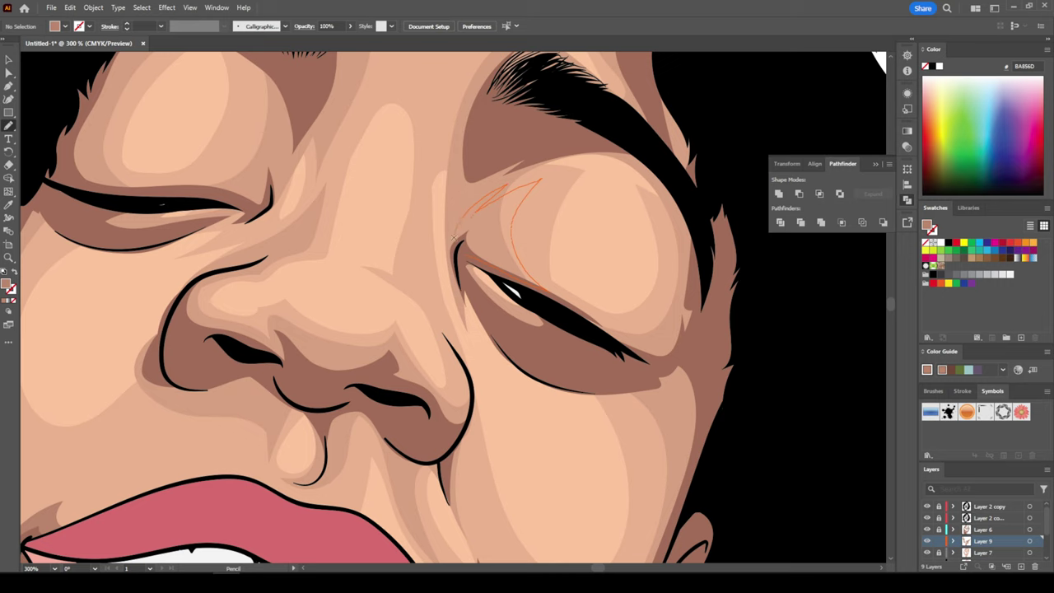
left_click_drag(255, 112, 246, 124)
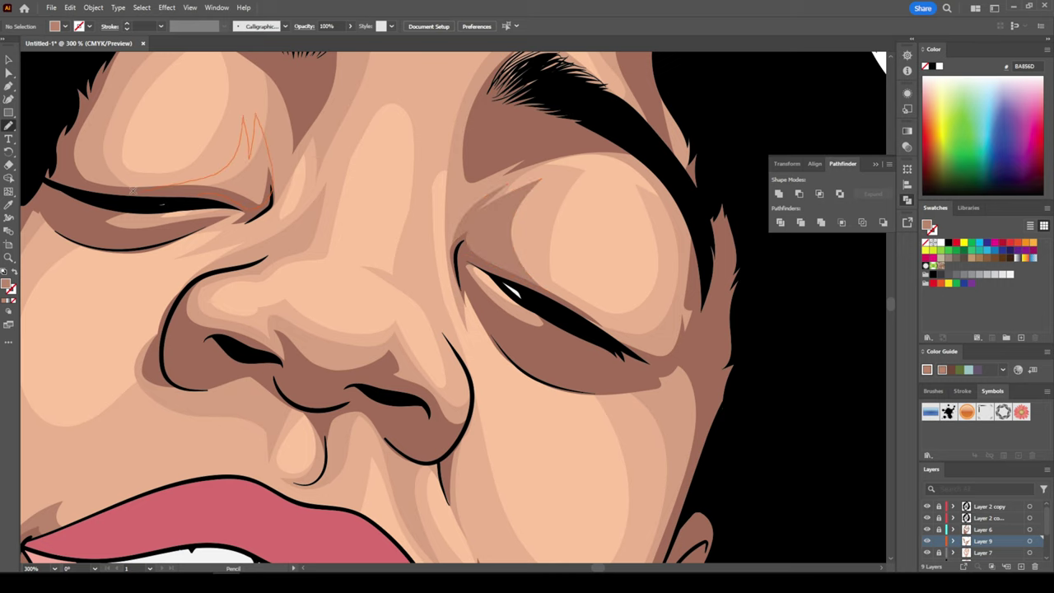
scroll(245, 124, "up", 3)
left_click_drag(84, 199, 371, 148)
left_click_drag(124, 152, 124, 152)
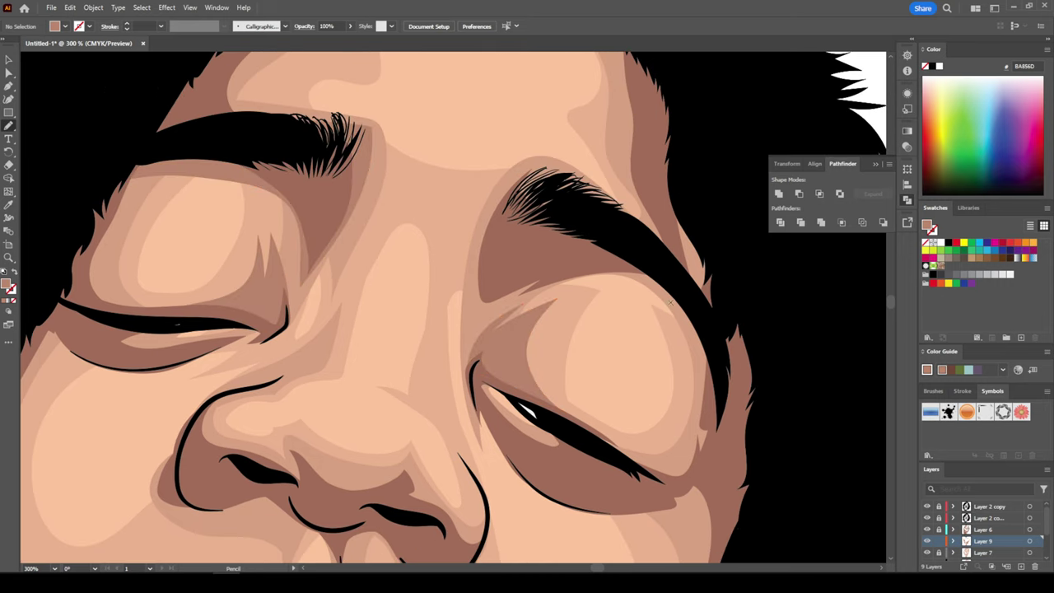
left_click_drag(658, 280, 716, 403)
scroll(568, 168, "down", 5)
scroll(605, 395, "down", 2)
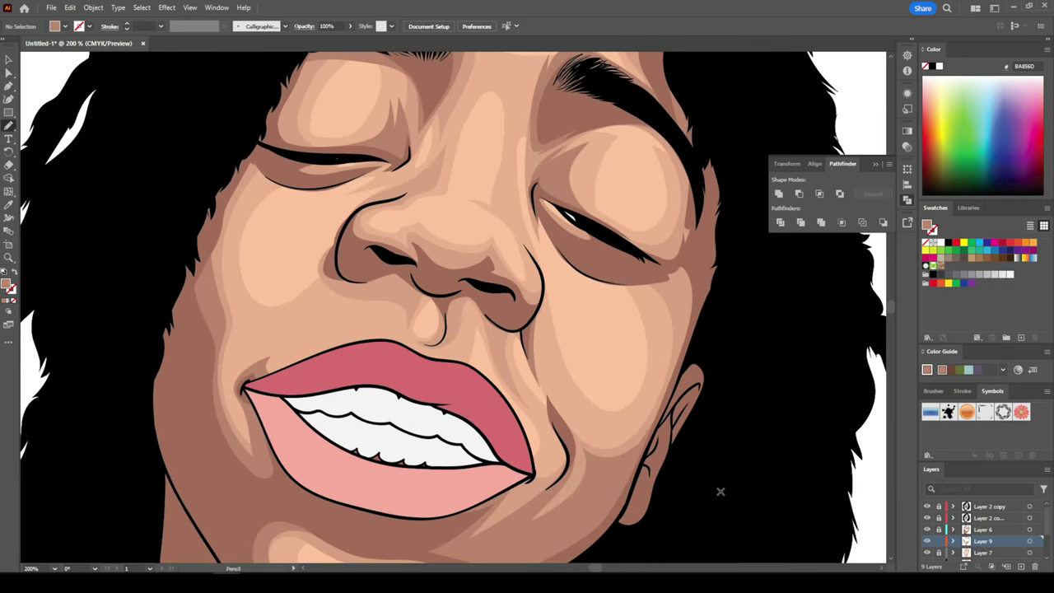
Shade the nose crease from upper lip to nostril, under the nostril, and the nose's left side
key("ctrl+plus")
key("ctrl+plus")
left_click_drag(552, 364, 486, 257)
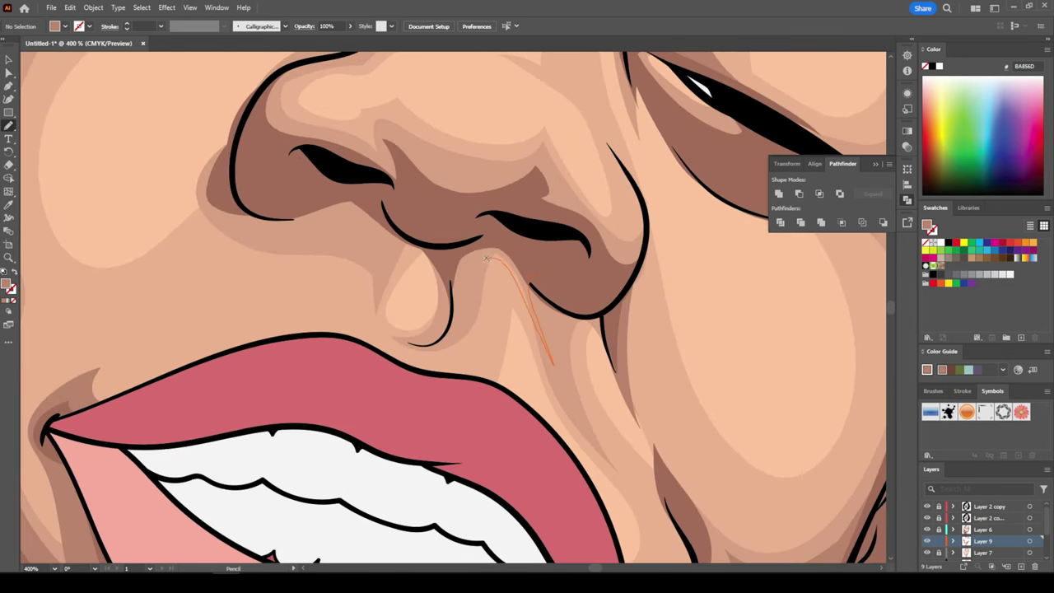
left_click_drag(422, 244, 423, 243)
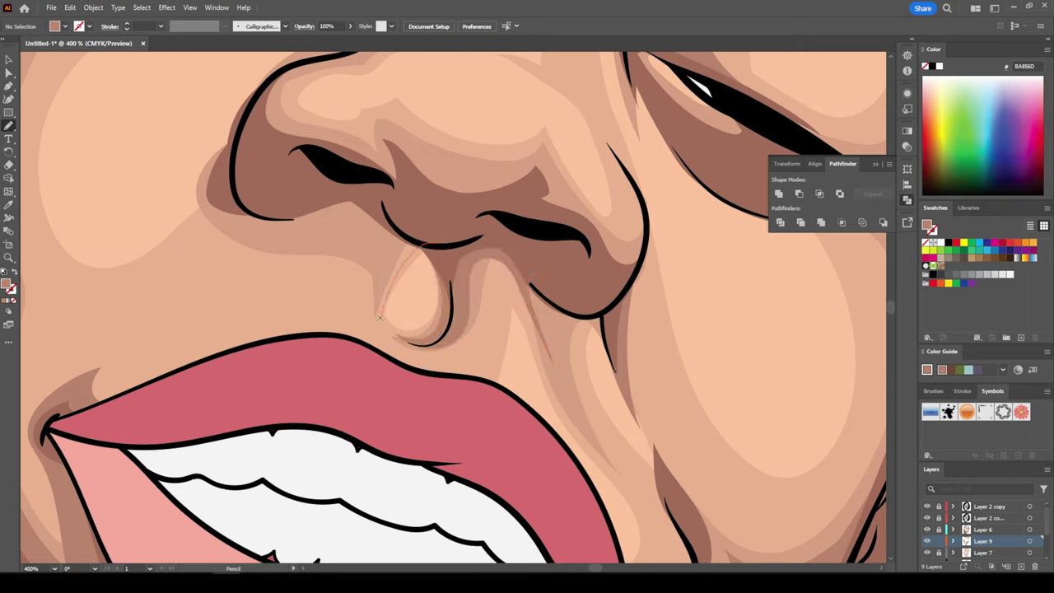
left_click_drag(298, 219, 297, 219)
left_click_drag(231, 132, 195, 189)
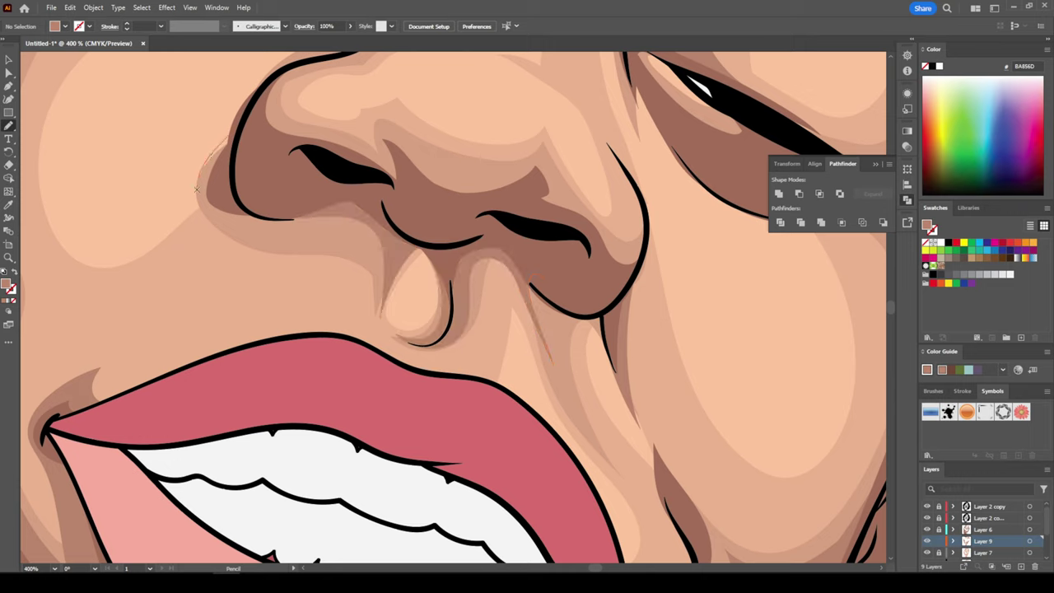
left_click_drag(385, 256, 393, 200)
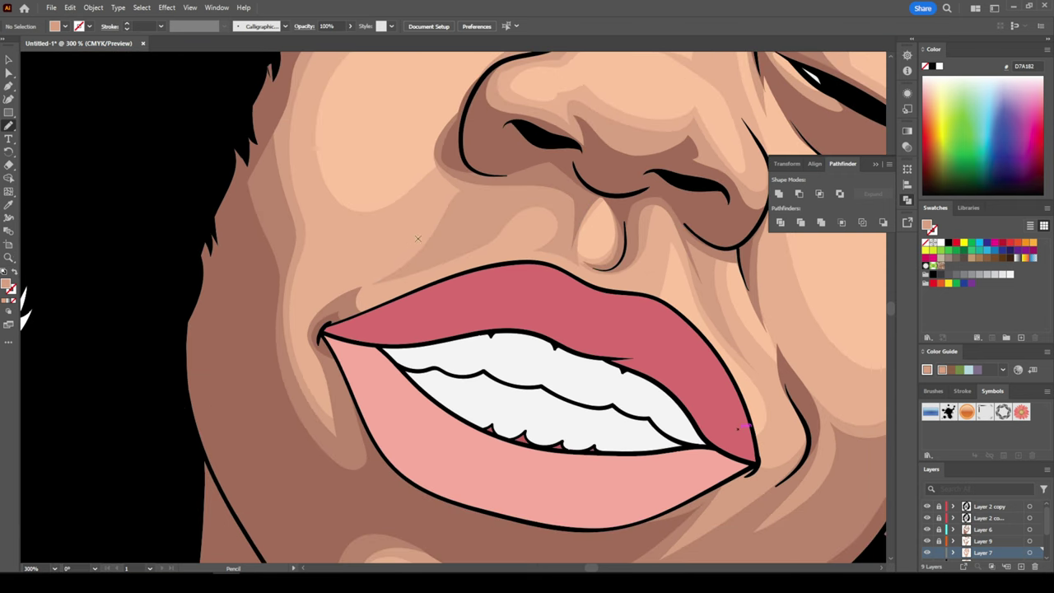
Draw a light tan shape beside the mouth corner, then start dark nostril shadows on Layer 10
left_click_drag(403, 269, 353, 239)
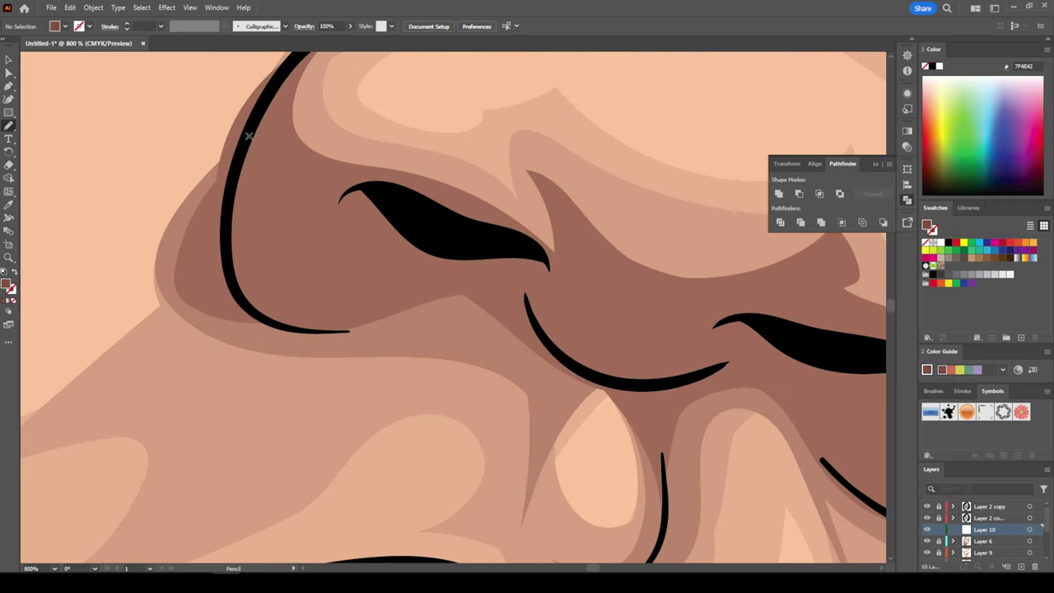
mouse_move(247, 136)
left_mouse_down()
mouse_move(502, 225)
mouse_move(556, 288)
mouse_move(460, 280)
mouse_move(436, 295)
mouse_move(225, 194)
left_mouse_up()
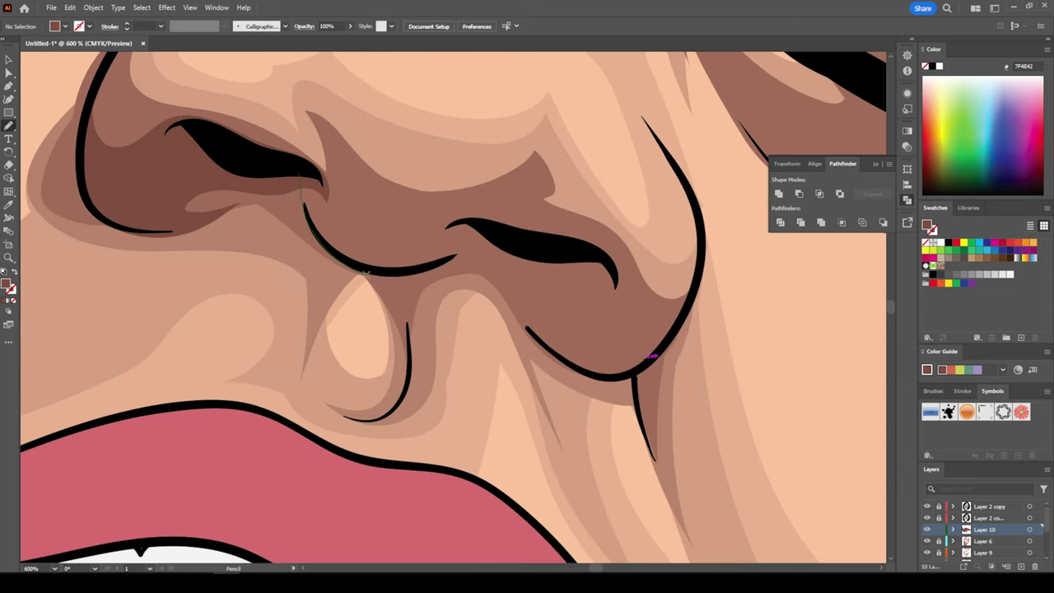
Draw deep brown shadows along the nostril bottom and the eyelid crease
mouse_move(363, 265)
left_mouse_down()
mouse_move(518, 327)
mouse_move(696, 292)
mouse_move(583, 237)
mouse_move(461, 215)
mouse_move(509, 188)
mouse_move(362, 227)
mouse_move(331, 191)
mouse_move(326, 249)
left_mouse_up()
mouse_move(346, 298)
left_mouse_down()
mouse_move(343, 204)
mouse_move(322, 244)
left_mouse_up()
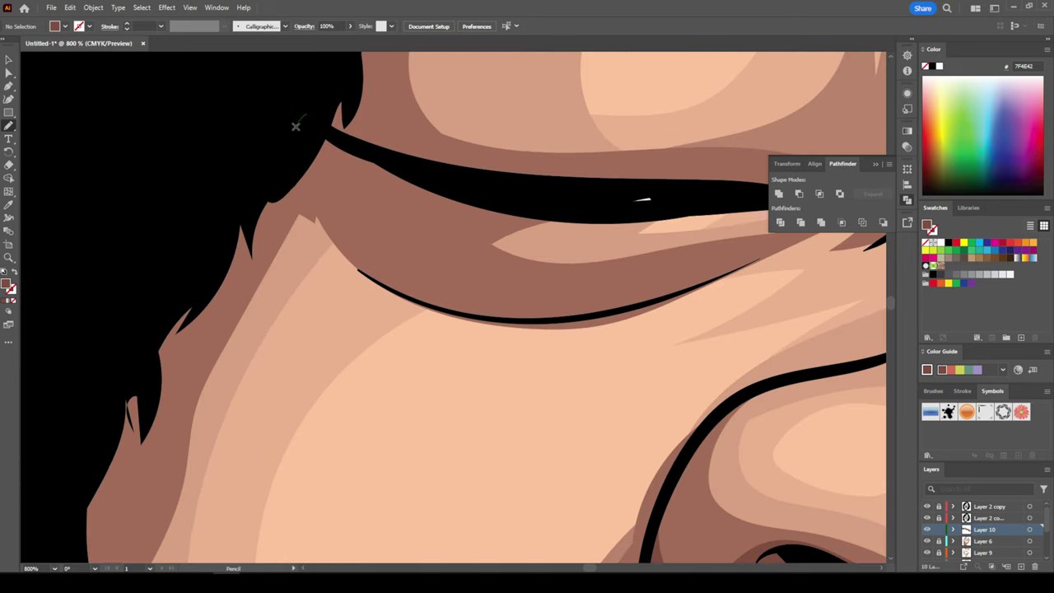
mouse_move(294, 123)
left_mouse_down()
mouse_move(412, 304)
mouse_move(667, 296)
mouse_move(703, 280)
mouse_move(535, 240)
mouse_move(277, 111)
mouse_move(321, 255)
mouse_move(560, 359)
mouse_move(607, 339)
mouse_move(571, 283)
mouse_move(411, 266)
mouse_move(271, 136)
mouse_move(243, 82)
left_mouse_up()
mouse_move(692, 216)
left_mouse_down()
mouse_move(503, 220)
mouse_move(481, 179)
mouse_move(663, 195)
left_mouse_up()
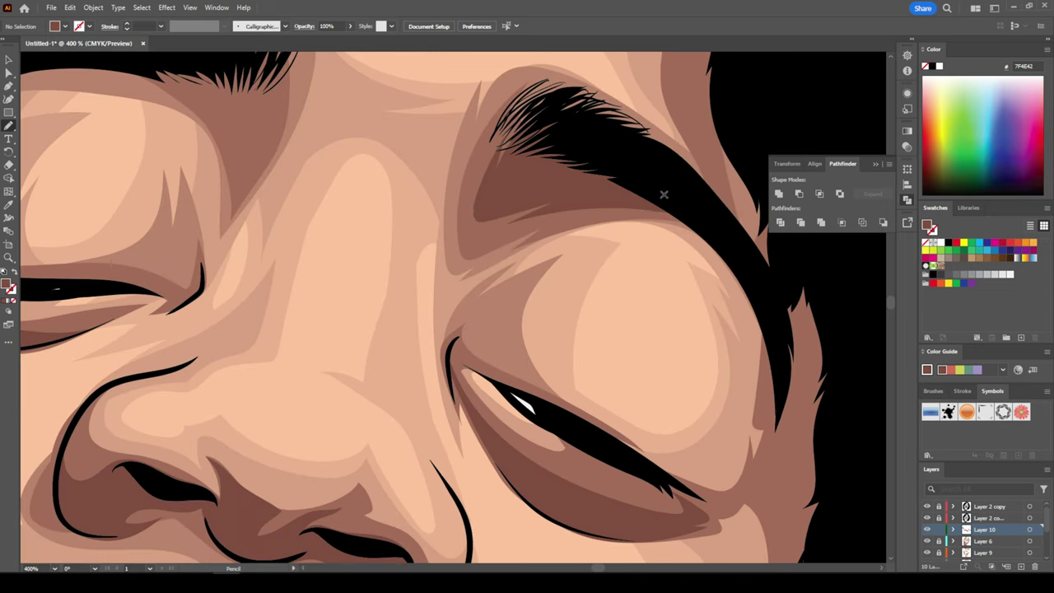
Add deep shadows along the eyebrow, down the jaw, under the lower lip, and up the cheek
mouse_move(152, 109)
left_mouse_down()
mouse_move(385, 155)
mouse_move(429, 205)
left_mouse_up()
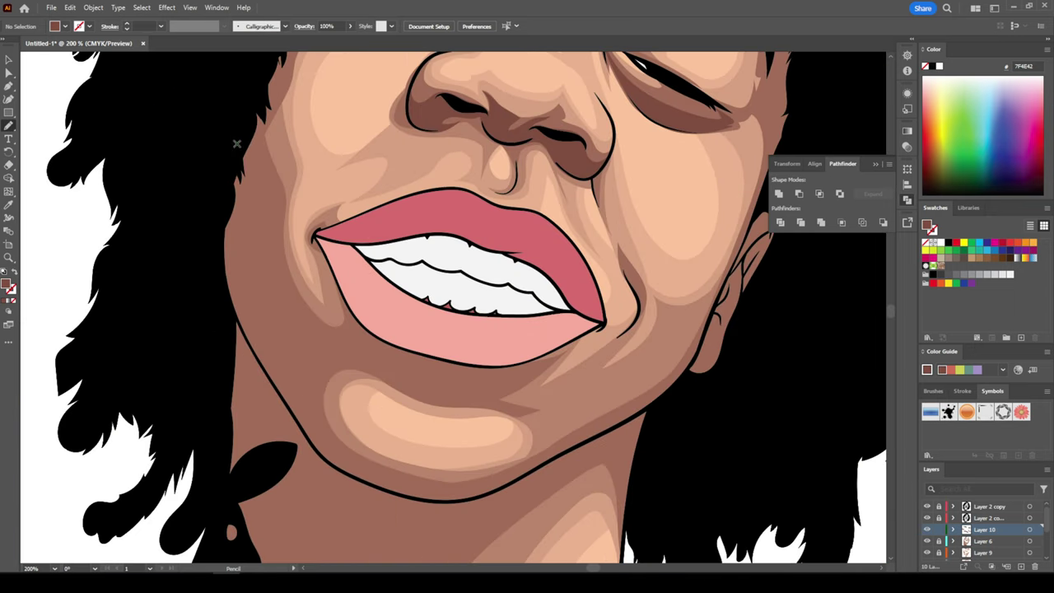
mouse_move(237, 142)
left_mouse_down()
mouse_move(225, 247)
mouse_move(255, 340)
mouse_move(330, 450)
mouse_move(445, 490)
mouse_move(342, 446)
left_mouse_up()
mouse_move(346, 366)
left_mouse_down()
mouse_move(437, 396)
mouse_move(522, 377)
mouse_move(449, 344)
mouse_move(350, 257)
mouse_move(340, 339)
left_mouse_up()
left_click_drag(275, 274, 246, 59)
Extend the deep shadow down beside the eye and over the brow toward the forehead
scroll(245, 59, "up", 1)
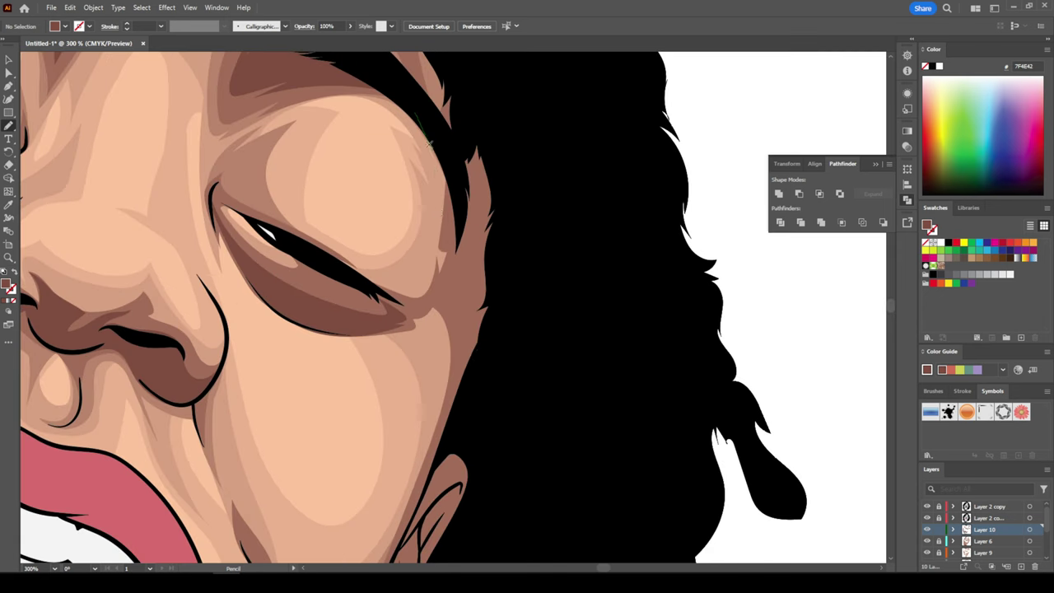
mouse_move(430, 138)
left_mouse_down()
mouse_move(435, 221)
mouse_move(457, 304)
left_mouse_up()
scroll(457, 304, "down", 1)
scroll(162, 409, "up", 5)
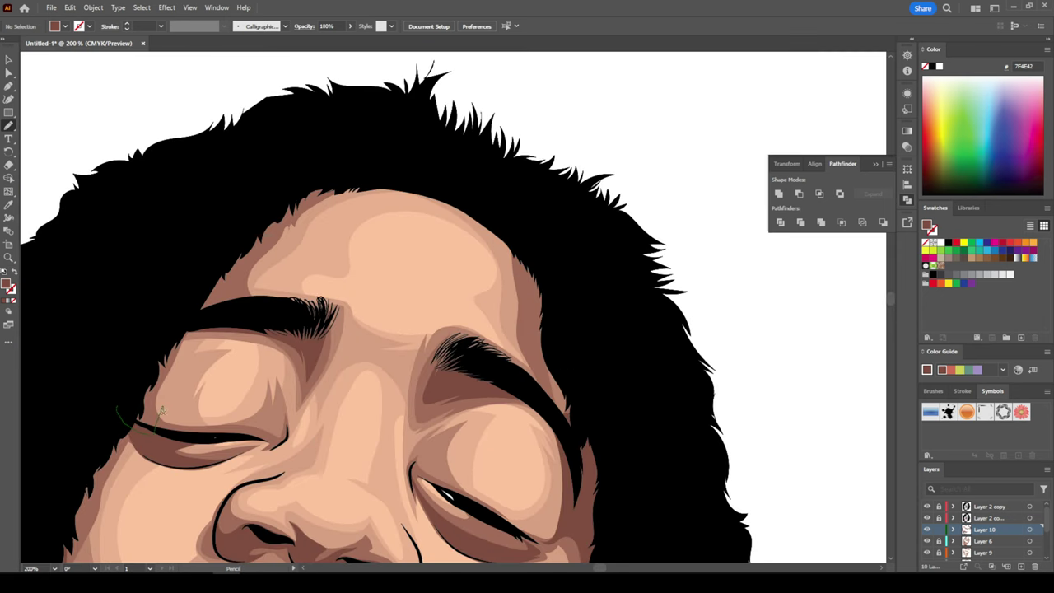
left_click_drag(191, 352, 289, 222)
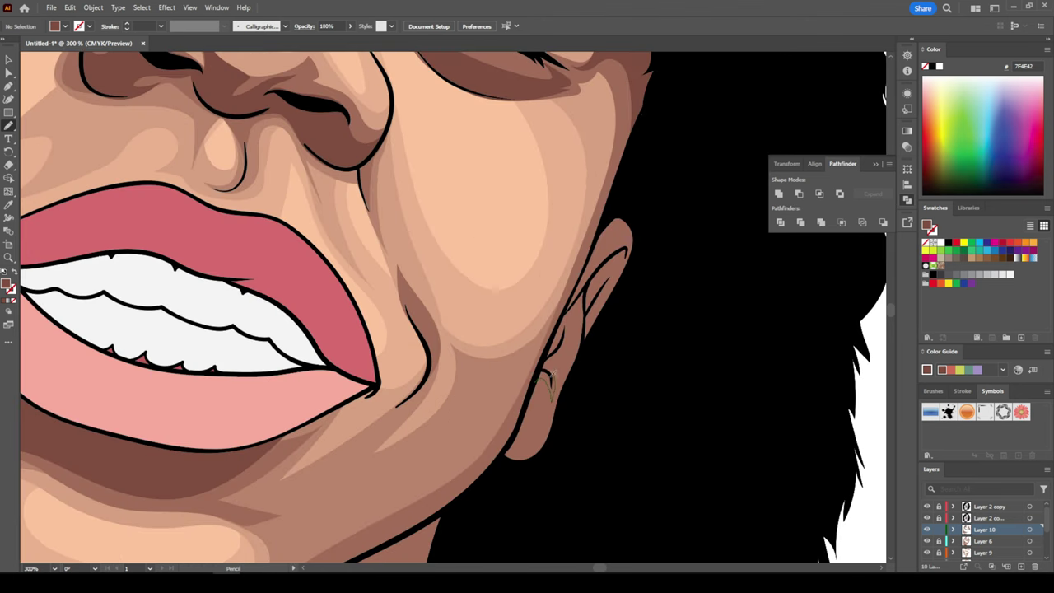
Shade the inner ear edge, the jawline and face edge, and the lower neck
mouse_move(549, 372)
left_mouse_down()
mouse_move(575, 298)
mouse_move(629, 240)
left_mouse_up()
mouse_move(334, 305)
left_mouse_down()
mouse_move(465, 321)
mouse_move(615, 254)
mouse_move(665, 202)
left_mouse_up()
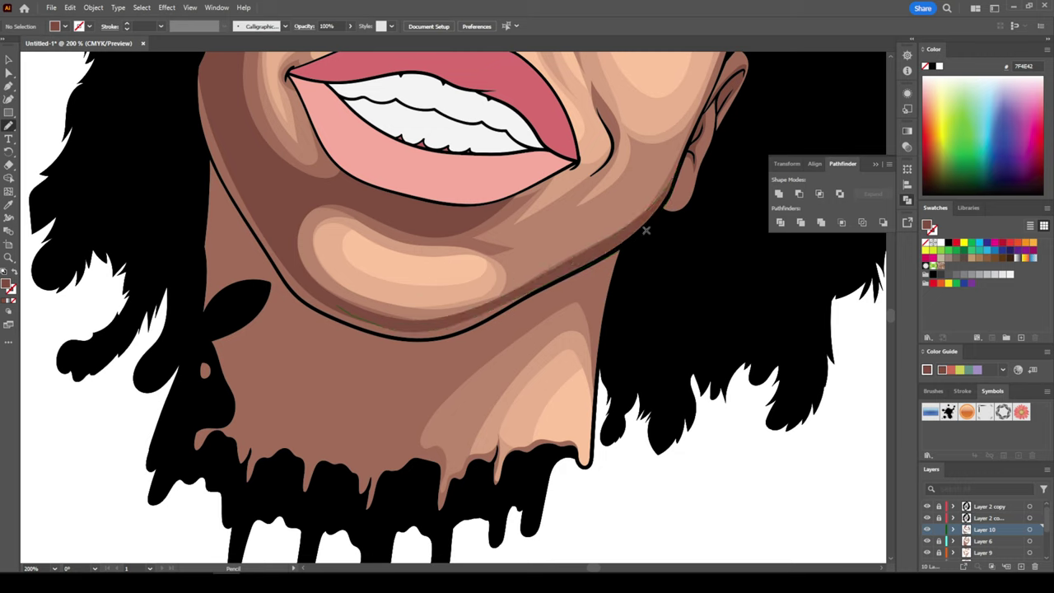
mouse_move(512, 302)
left_mouse_down()
mouse_move(201, 465)
mouse_move(278, 476)
left_mouse_up()
left_click_drag(500, 332, 527, 317)
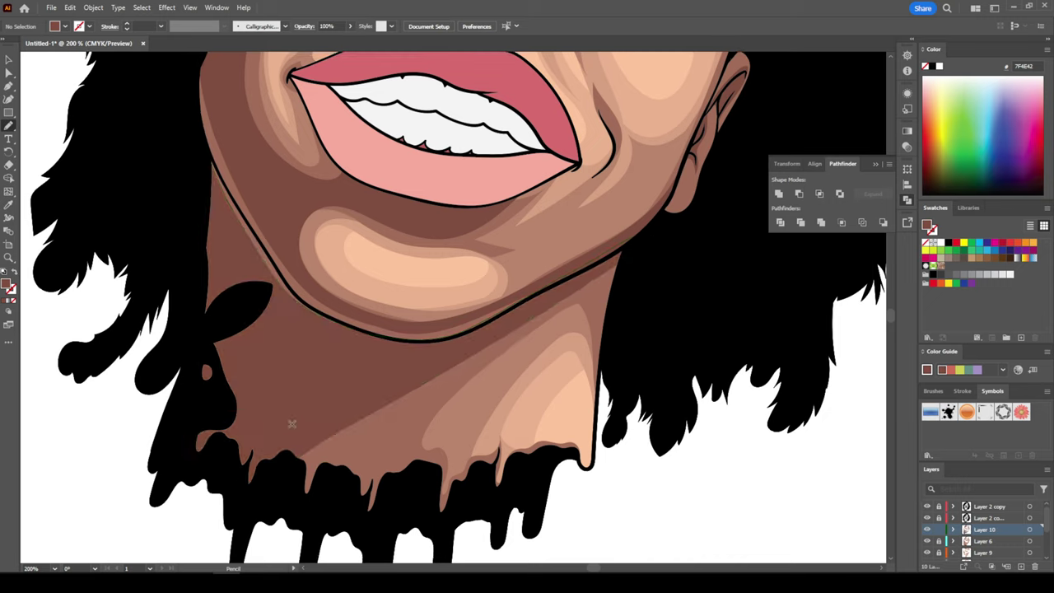
left_click_drag(278, 458, 279, 431)
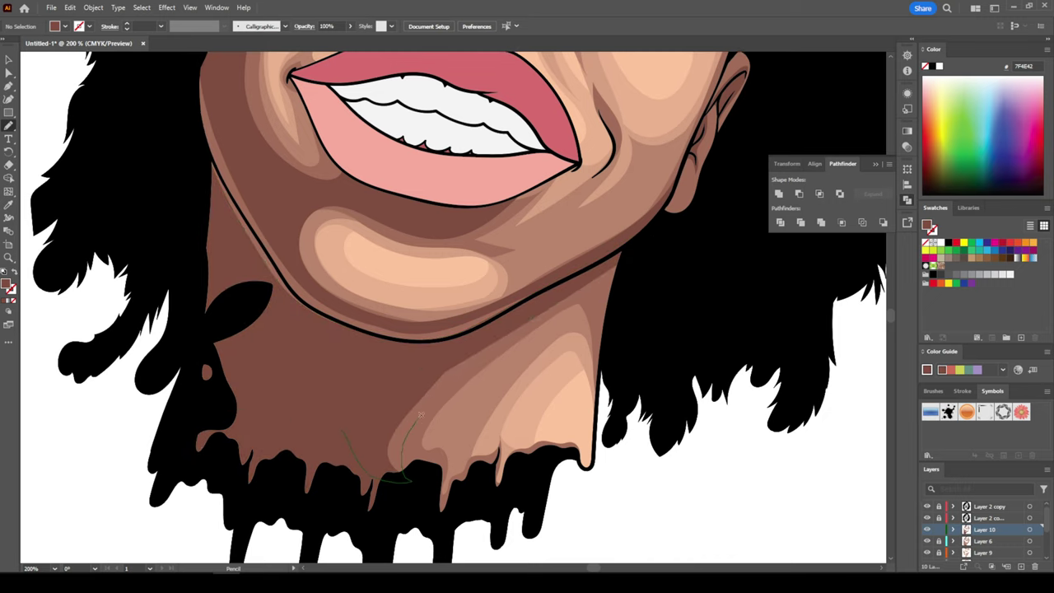
scroll(177, 423, "up", 2)
left_click_drag(188, 219, 367, 401)
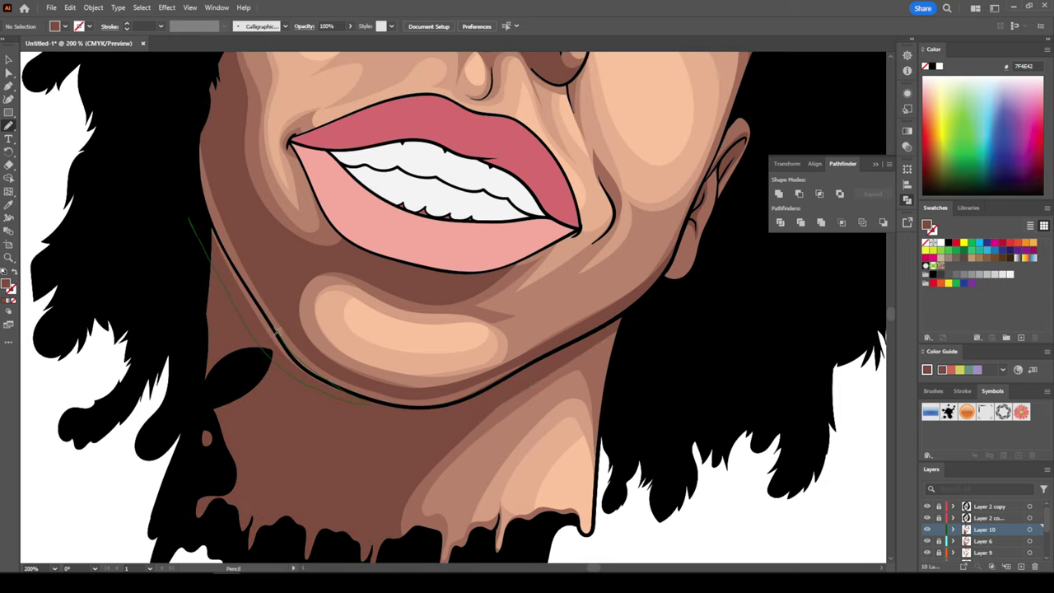
Warm all artwork via Adjust Color Balance with Magenta and Yellow at 6%, then outline nostril shading
key("ctrl+minus")
key("v")
key("ctrl+a")
left_click(70, 7)
mouse_move(95, 213)
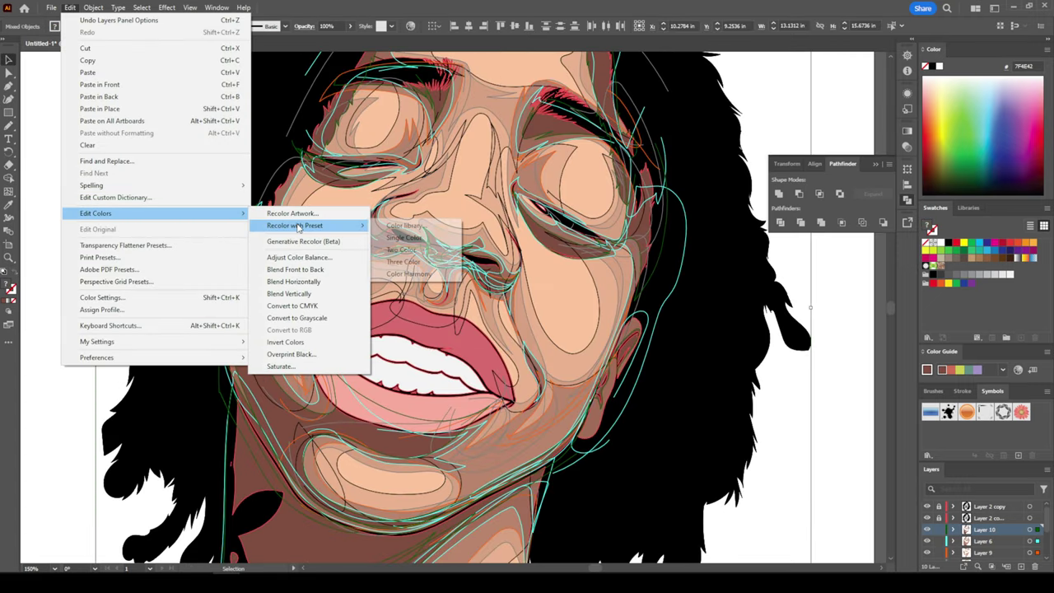
left_click(298, 257)
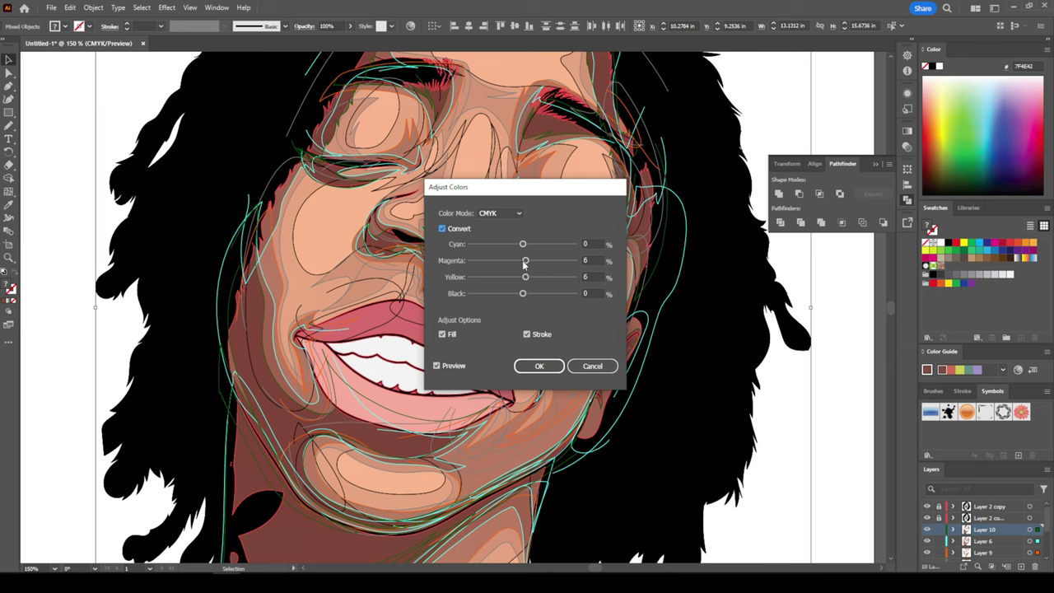
left_click(538, 365)
mouse_move(224, 329)
left_mouse_down()
mouse_move(546, 294)
mouse_move(243, 262)
left_mouse_up()
Finish the dark nostril shading and trace another nostril shadow shape
left_click_drag(240, 301, 227, 329)
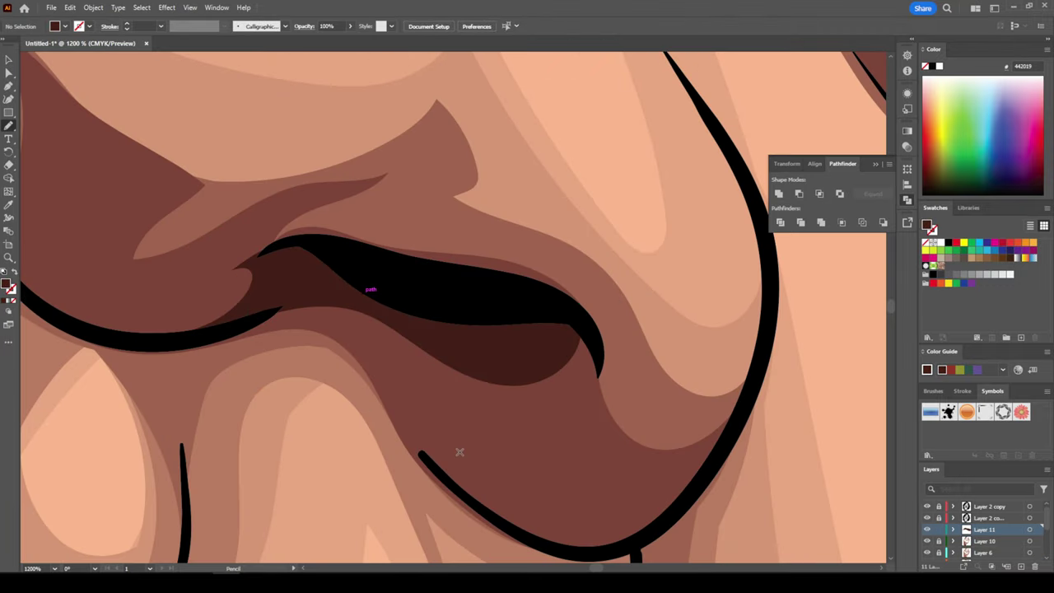
key("ctrl+minus")
mouse_move(329, 195)
left_mouse_down()
mouse_move(537, 378)
mouse_move(509, 268)
mouse_move(379, 213)
left_mouse_up()
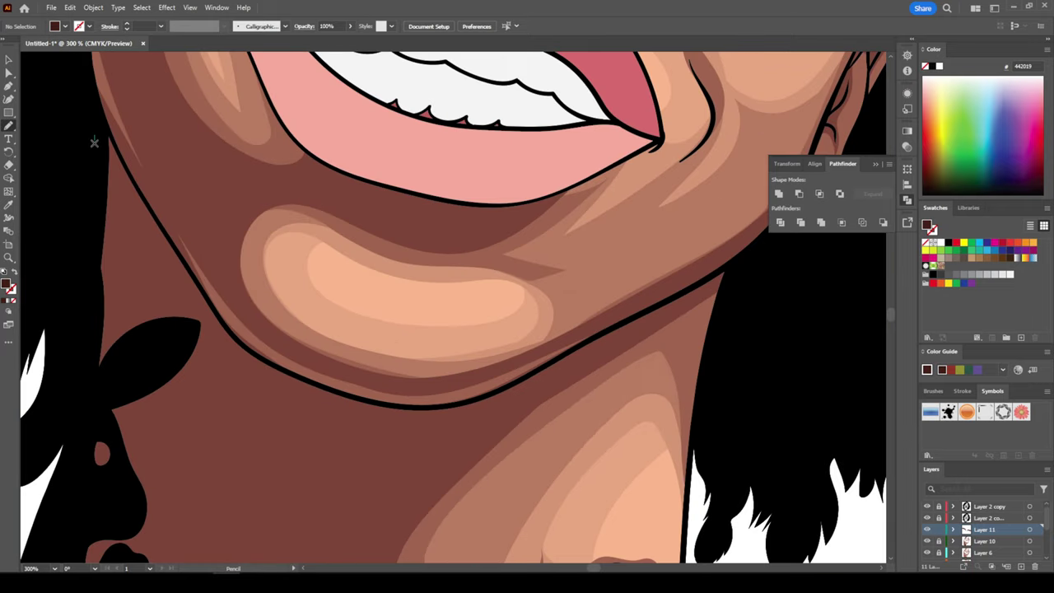
Draw dark brown shadow shapes along the lower jaw, beside it, around the ear, and the cheek edge
mouse_move(95, 136)
left_mouse_down()
mouse_move(130, 251)
mouse_move(376, 424)
mouse_move(505, 381)
mouse_move(395, 405)
mouse_move(251, 350)
mouse_move(94, 136)
left_mouse_up()
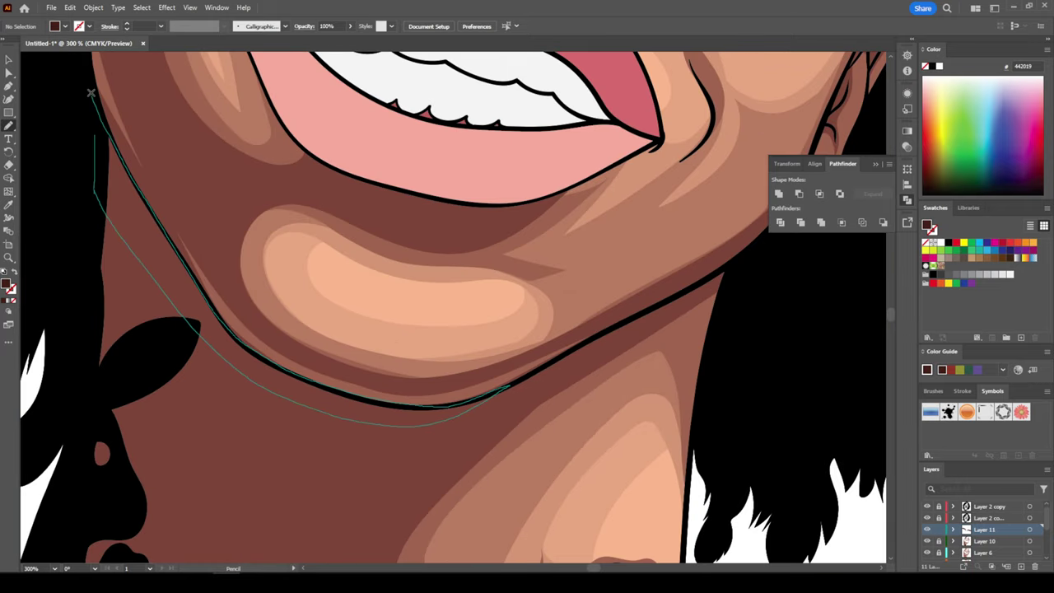
mouse_move(87, 313)
left_mouse_down()
mouse_move(88, 362)
mouse_move(181, 317)
left_mouse_up()
left_click_drag(113, 339, 107, 478)
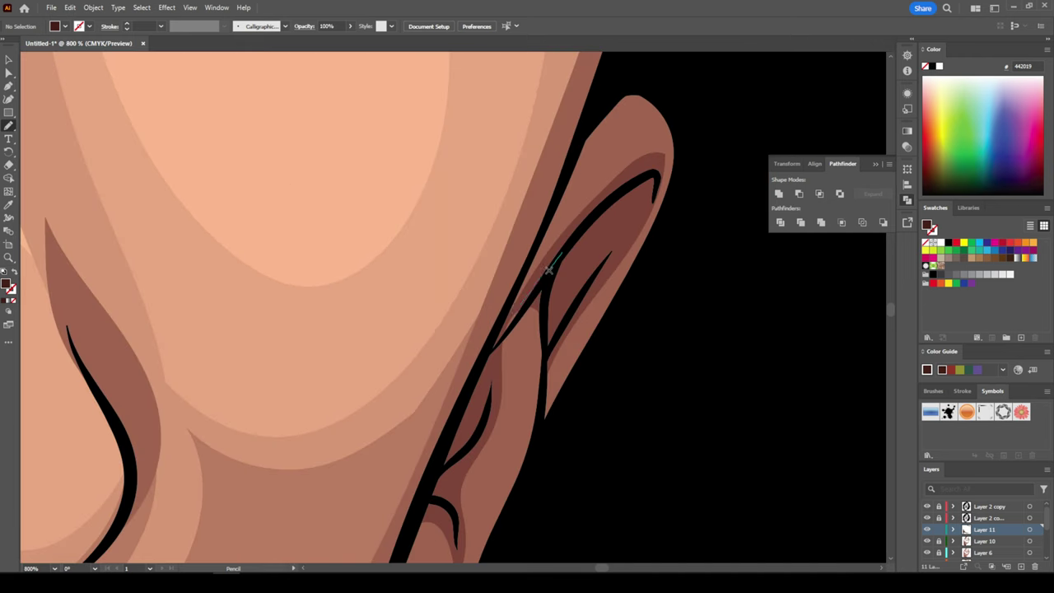
mouse_move(561, 253)
left_mouse_down()
mouse_move(486, 353)
mouse_move(440, 467)
mouse_move(539, 314)
mouse_move(617, 260)
mouse_move(659, 169)
left_mouse_up()
left_click_drag(177, 419, 188, 467)
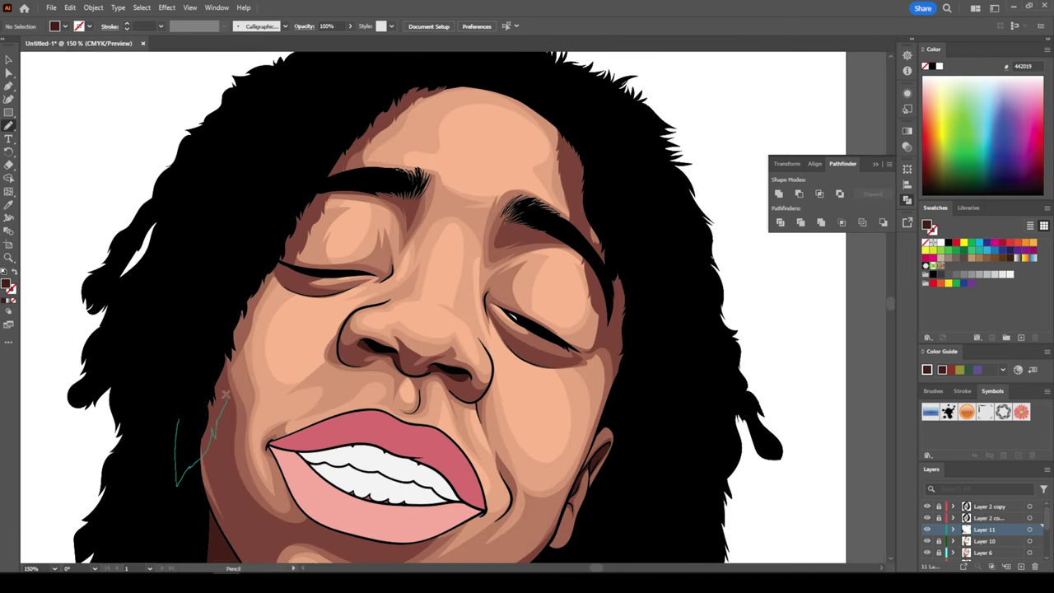
mouse_move(313, 210)
left_mouse_down()
mouse_move(329, 169)
mouse_move(372, 133)
left_mouse_up()
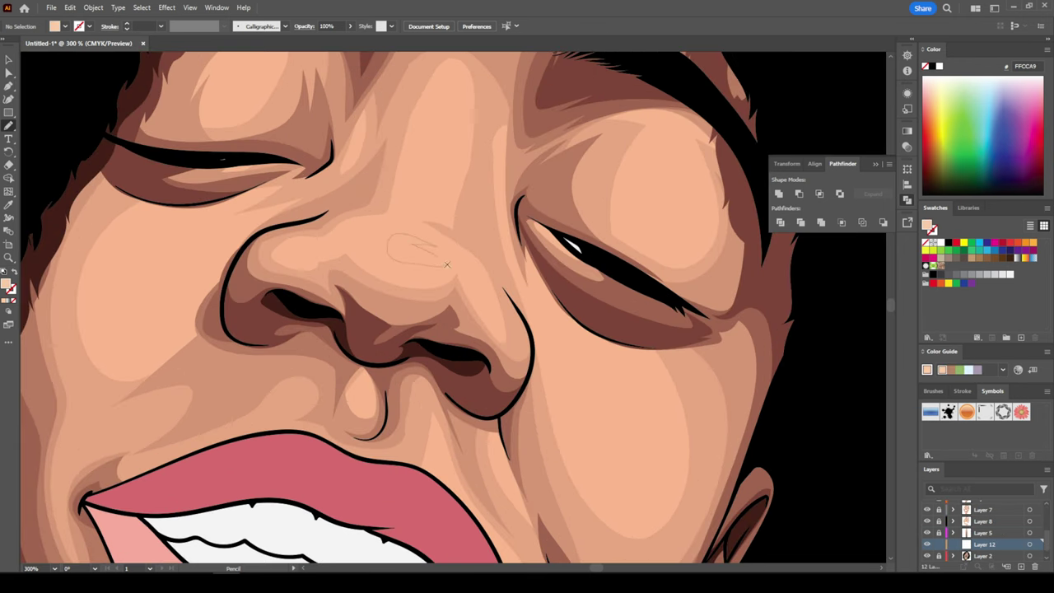
Draw light peach Pencil highlight shapes on the nose and forehead
left_click_drag(447, 264, 441, 258)
scroll(428, 216, "up", 2)
left_click_drag(456, 146, 456, 149)
scroll(456, 206, "up", 4)
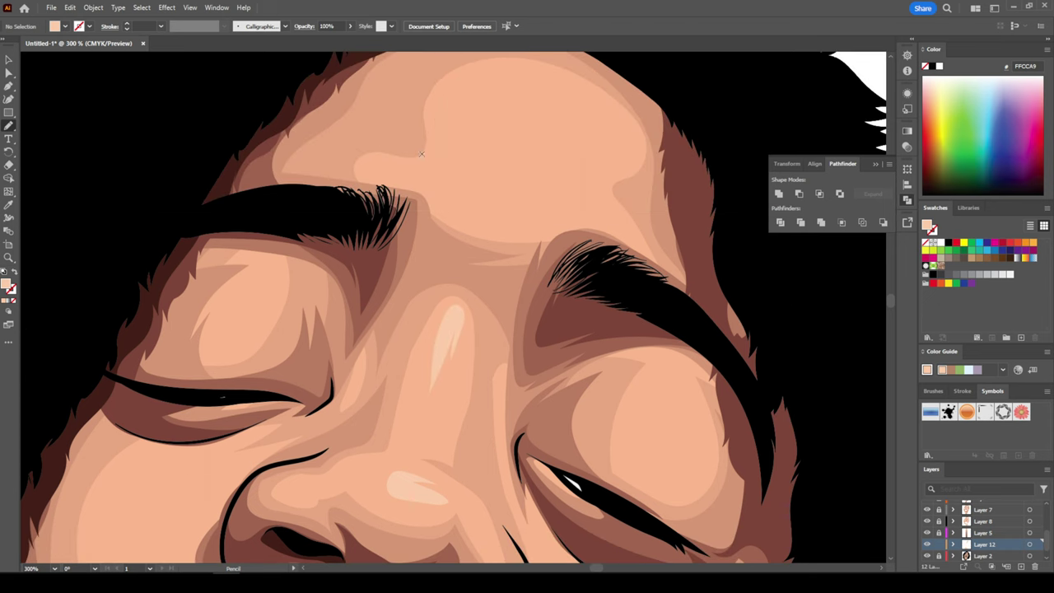
scroll(456, 278, "up", 2)
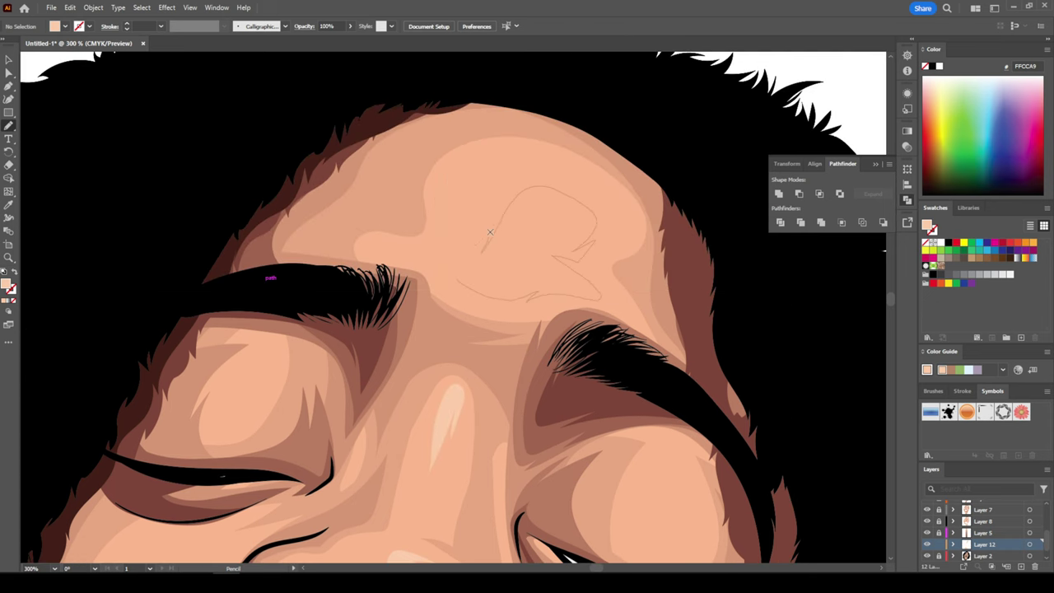
left_click_drag(489, 232, 489, 233)
scroll(489, 232, "down", 6)
left_click_drag(528, 284, 568, 319)
Add light peach highlights on the cheek and upper eyelid, then fit the portrait in view
left_click_drag(524, 251, 524, 253)
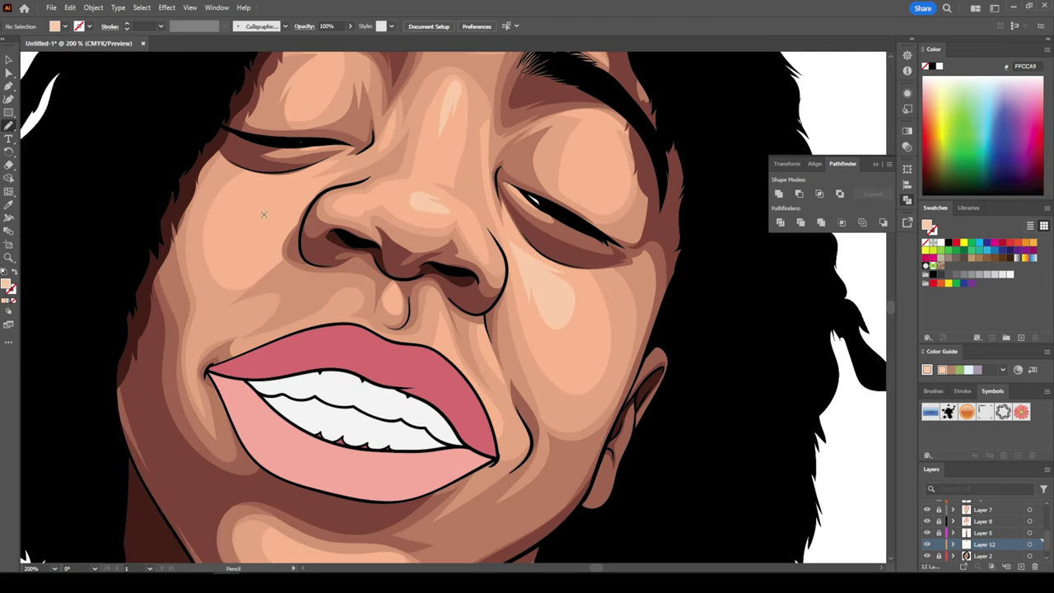
left_click_drag(270, 208, 311, 198)
scroll(370, 306, "down", 1)
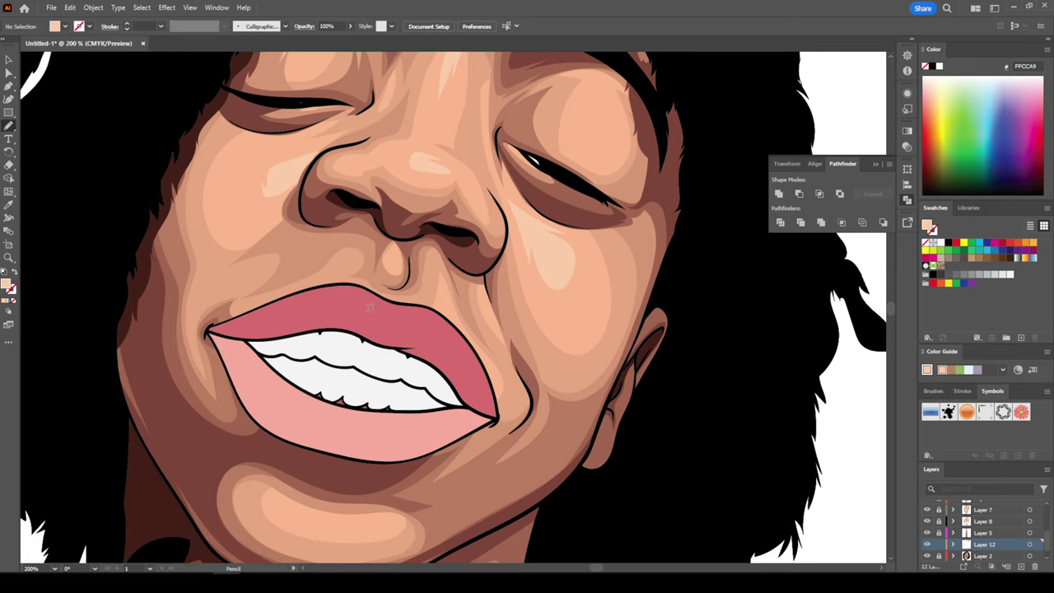
scroll(439, 259, "up", 2)
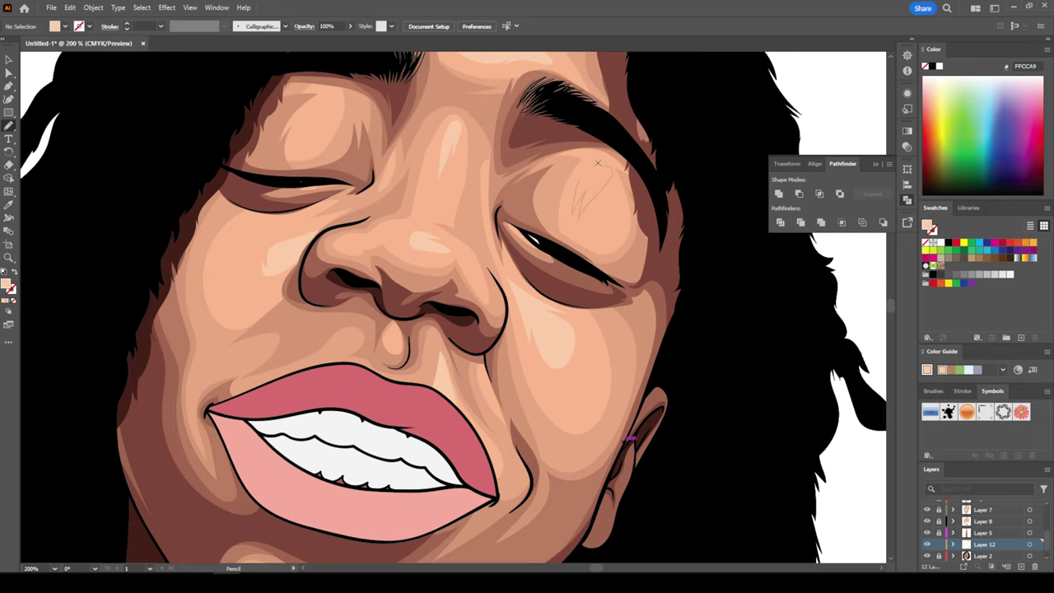
left_click_drag(567, 183, 568, 184)
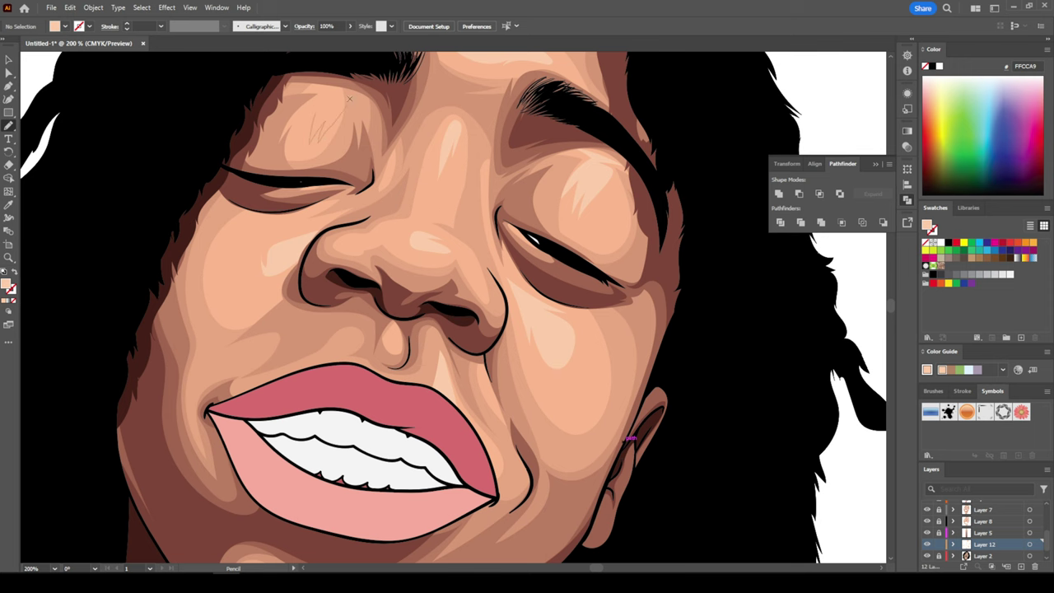
key("ctrl+minus")
key("ctrl+minus")
key("ctrl+minus")
key("ctrl+1")
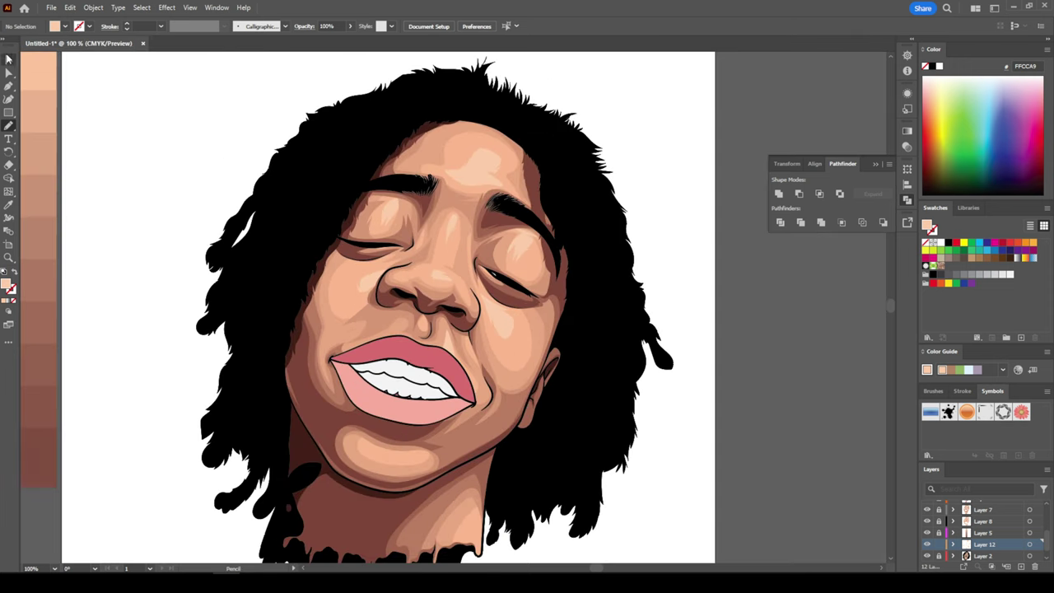
Select the new highlights, then trace a grey-purple gum shape around the upper teeth
key("v")
left_click_drag(344, 107, 540, 230)
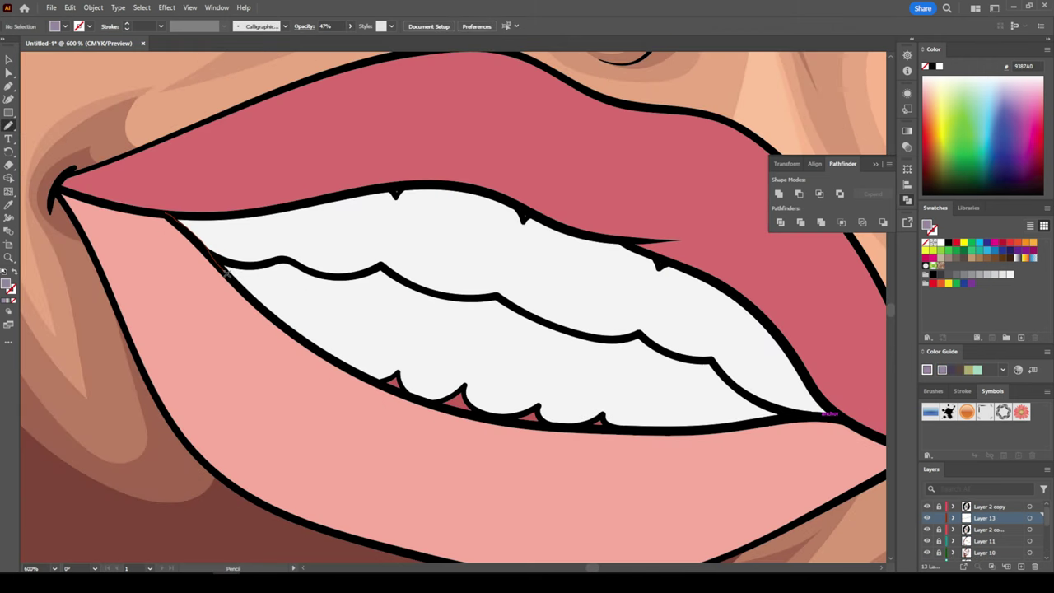
left_click_drag(226, 273, 293, 288)
left_click_drag(310, 247, 411, 224)
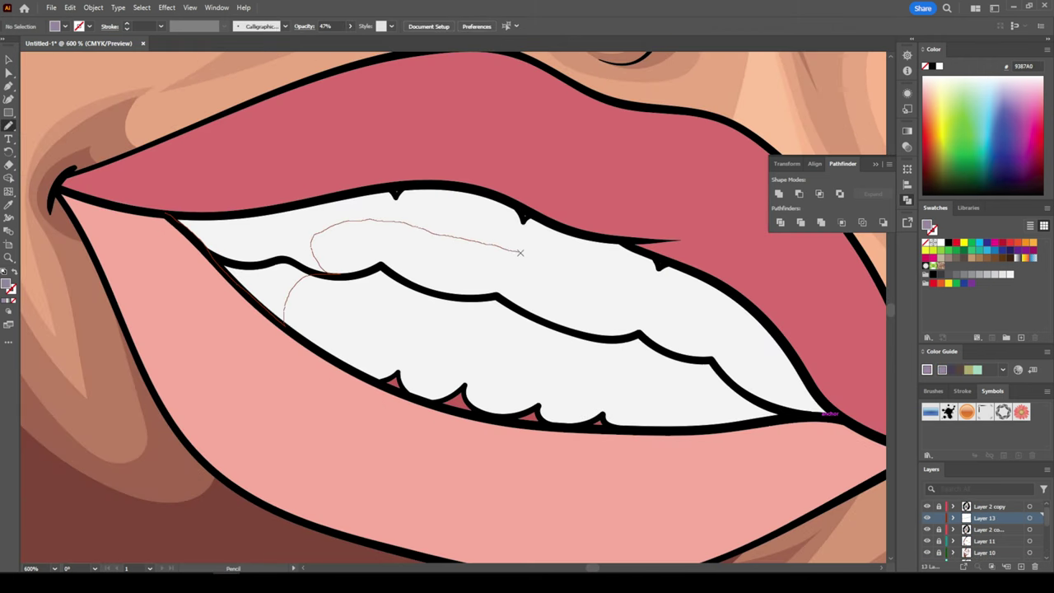
mouse_move(739, 380)
left_mouse_down()
mouse_move(712, 426)
mouse_move(819, 407)
mouse_move(726, 288)
left_mouse_up()
left_click_drag(622, 240, 186, 218)
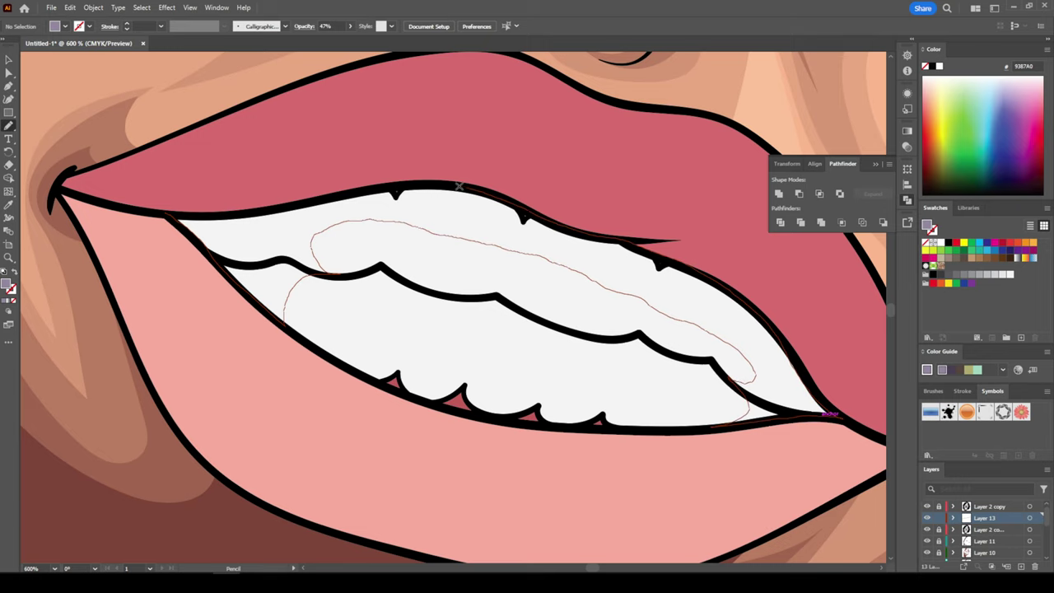
Add grey-purple gum shading along the lower teeth
scroll(576, 371, "right", 2)
mouse_move(590, 428)
left_mouse_down()
mouse_move(645, 382)
mouse_move(540, 339)
mouse_move(601, 426)
left_mouse_up()
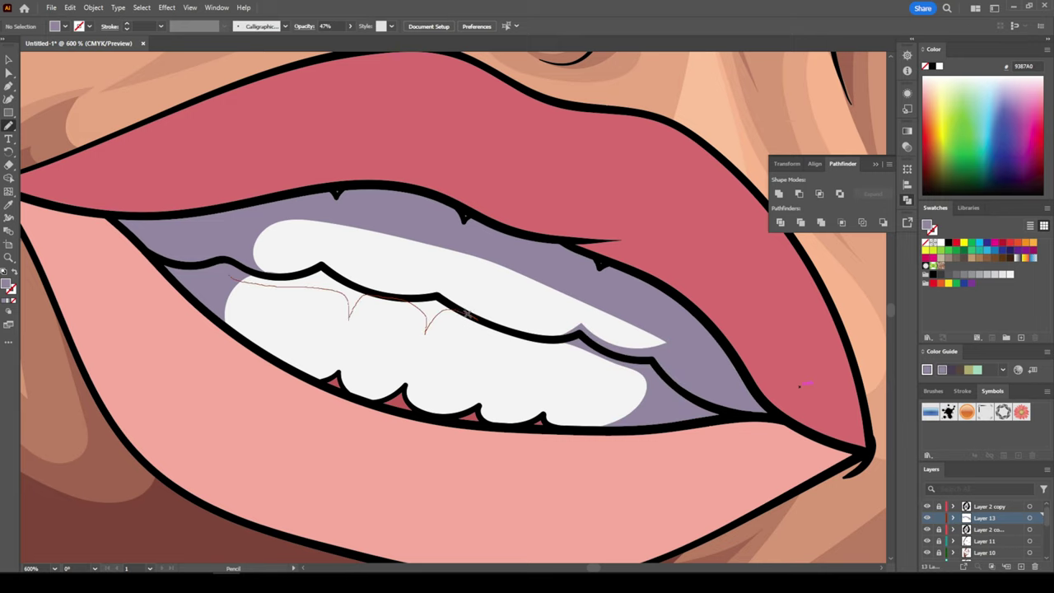
left_click_drag(467, 314, 238, 257)
scroll(493, 329, "down", 3)
Draw darker pink shading crescents along the lower lip
mouse_move(617, 277)
left_mouse_down()
mouse_move(711, 303)
mouse_move(753, 337)
left_mouse_up()
scroll(181, 147, "up", 2)
scroll(181, 146, "left", 5)
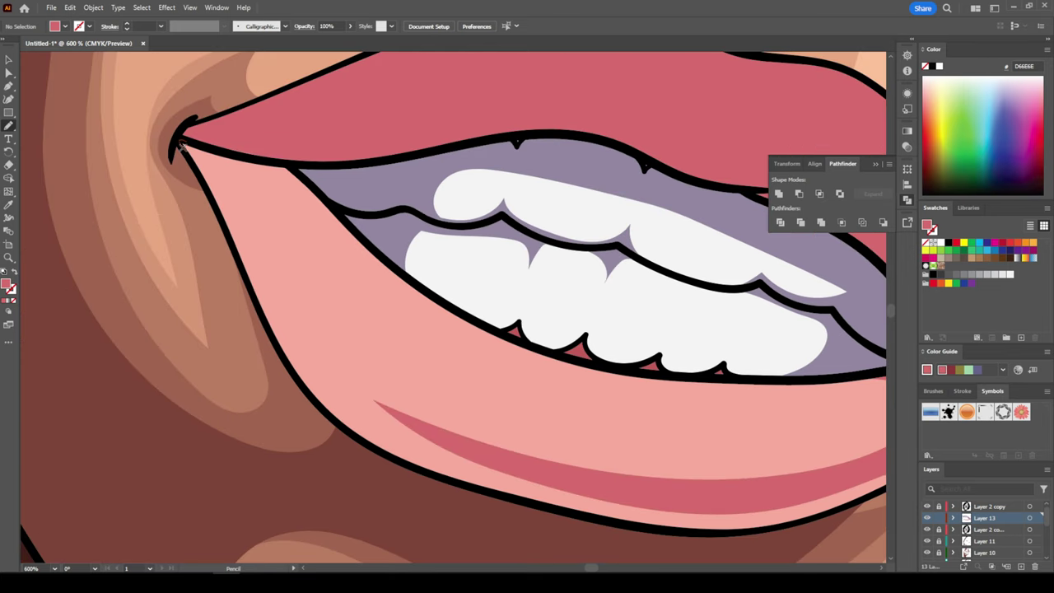
mouse_move(181, 146)
left_mouse_down()
mouse_move(575, 471)
mouse_move(362, 362)
left_mouse_up()
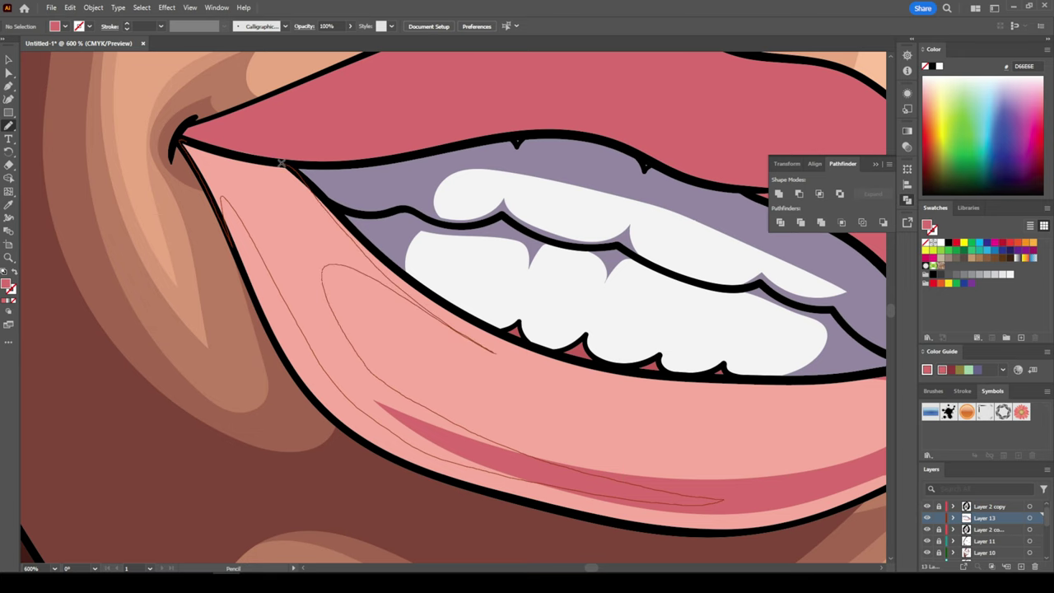
left_click_drag(353, 268, 183, 147)
scroll(777, 352, "right", 3)
scroll(777, 352, "down", 1)
mouse_move(777, 353)
left_mouse_down()
mouse_move(290, 265)
mouse_move(777, 352)
left_mouse_up()
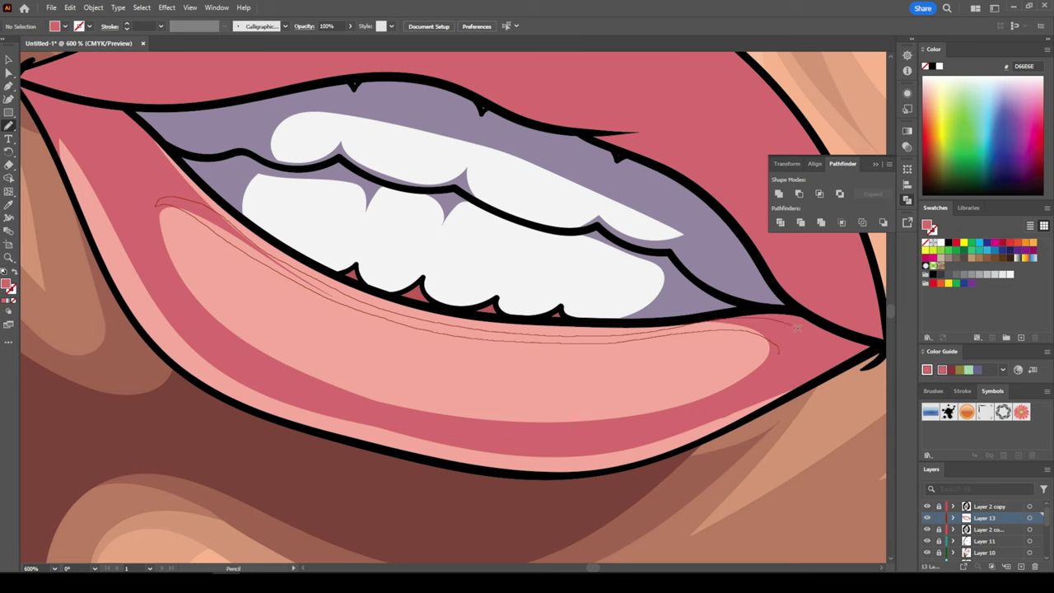
key("ctrl+minus")
Trace a closed darker pink shadow shape across the upper lip to the right corner
left_click_drag(137, 306, 262, 317)
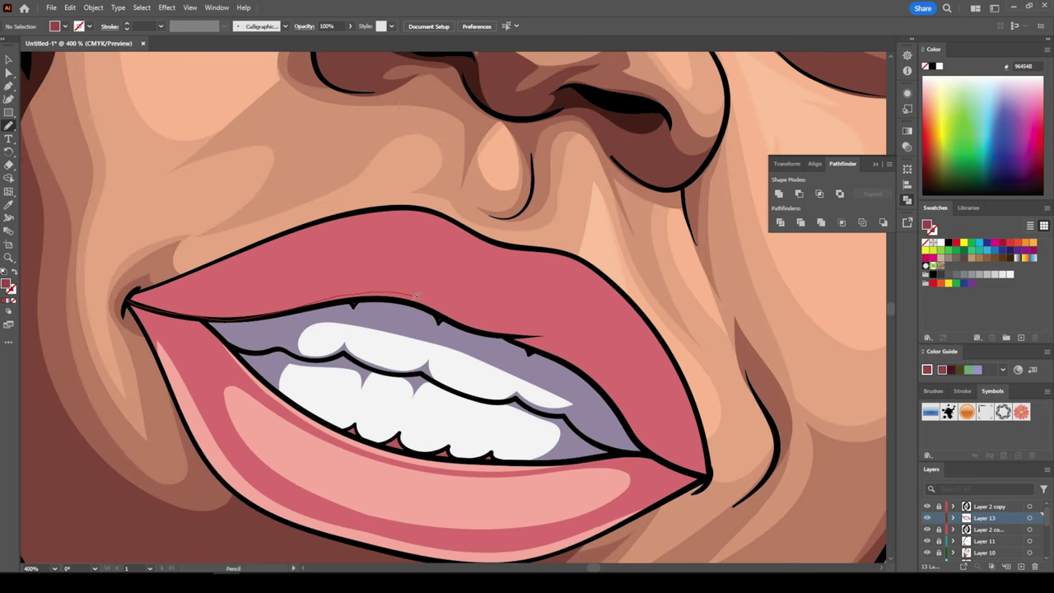
left_click_drag(515, 338, 602, 374)
left_click_drag(685, 461, 655, 372)
left_click_drag(589, 268, 477, 298)
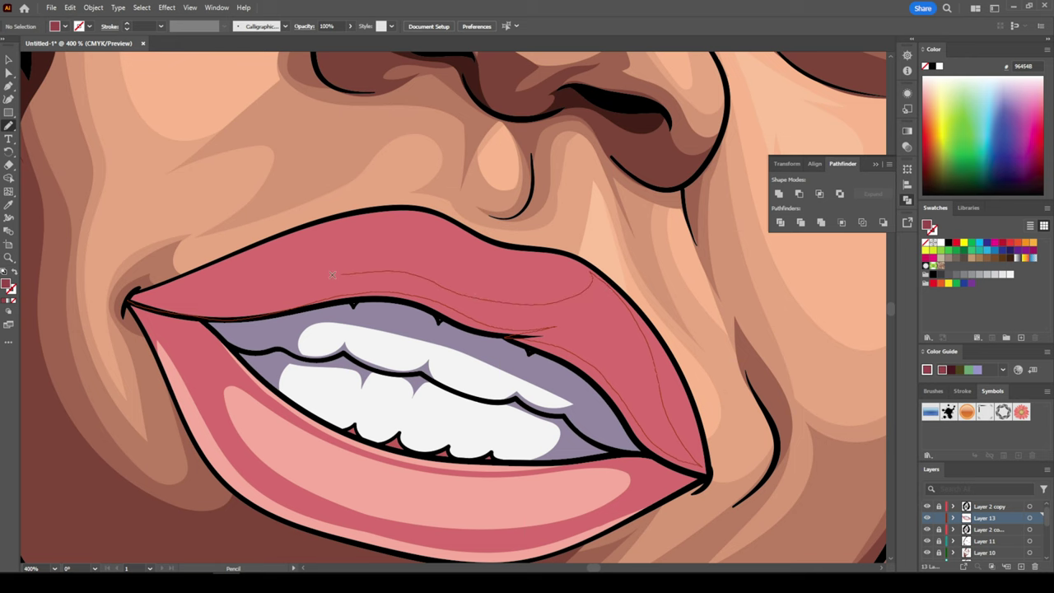
left_click_drag(281, 241, 124, 306)
scroll(635, 527, "down", 3)
scroll(635, 527, "down", 3)
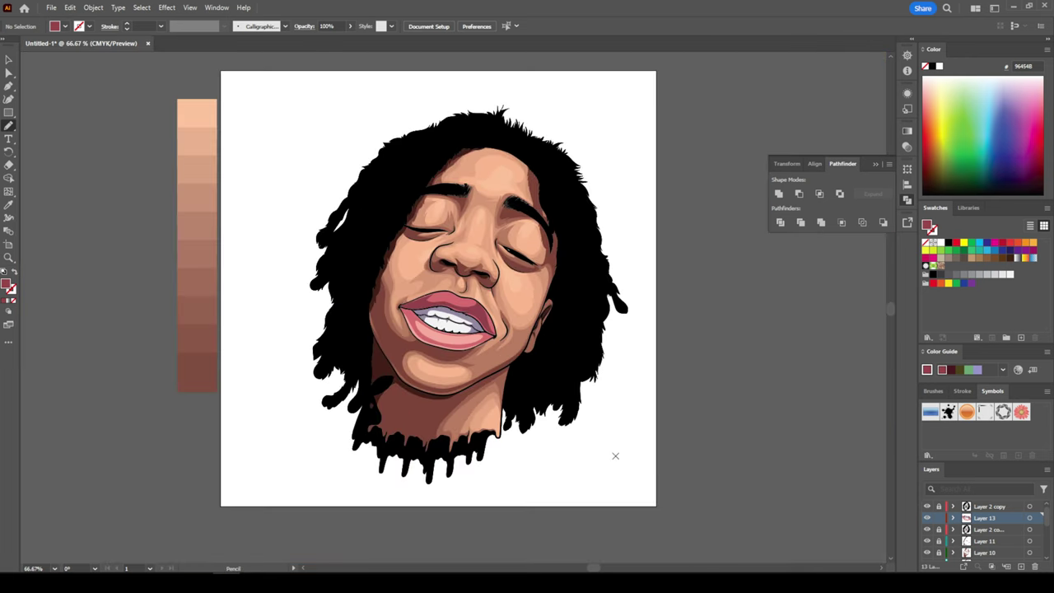
scroll(614, 454, "up", 5)
Erase the upper lip shadow's right edge with the Eraser, then fit the portrait in view
scroll(614, 454, "up", 3)
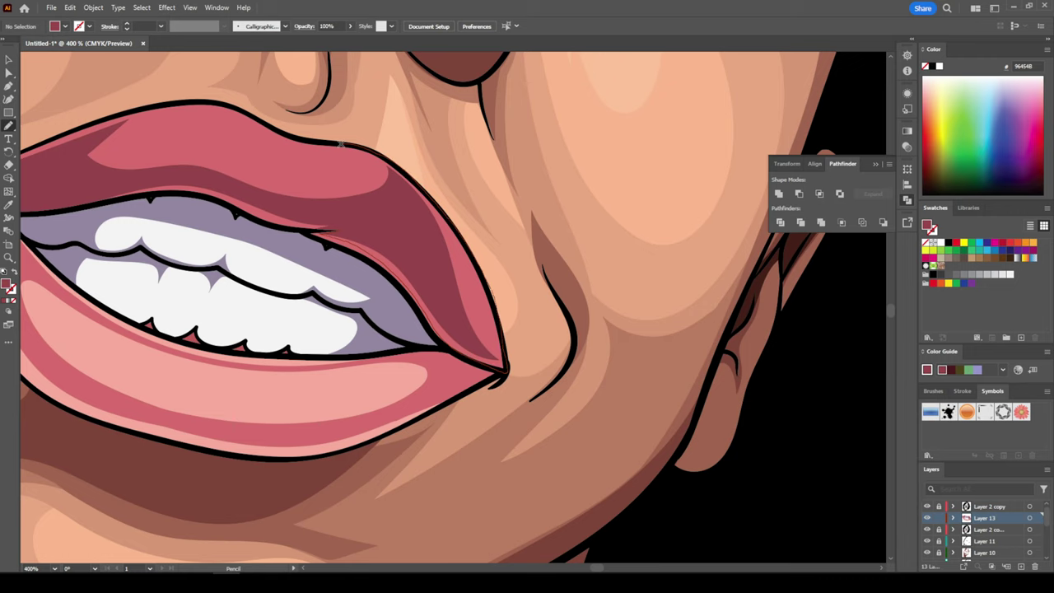
key("ctrl+plus")
key("shift+e")
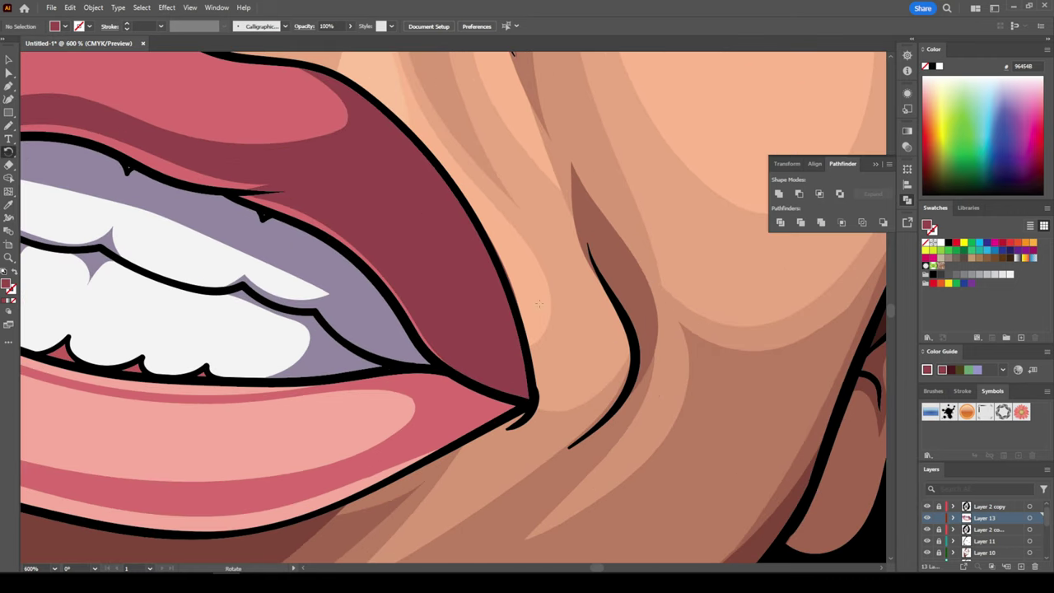
left_click_drag(544, 338, 458, 153)
key("ctrl+1")
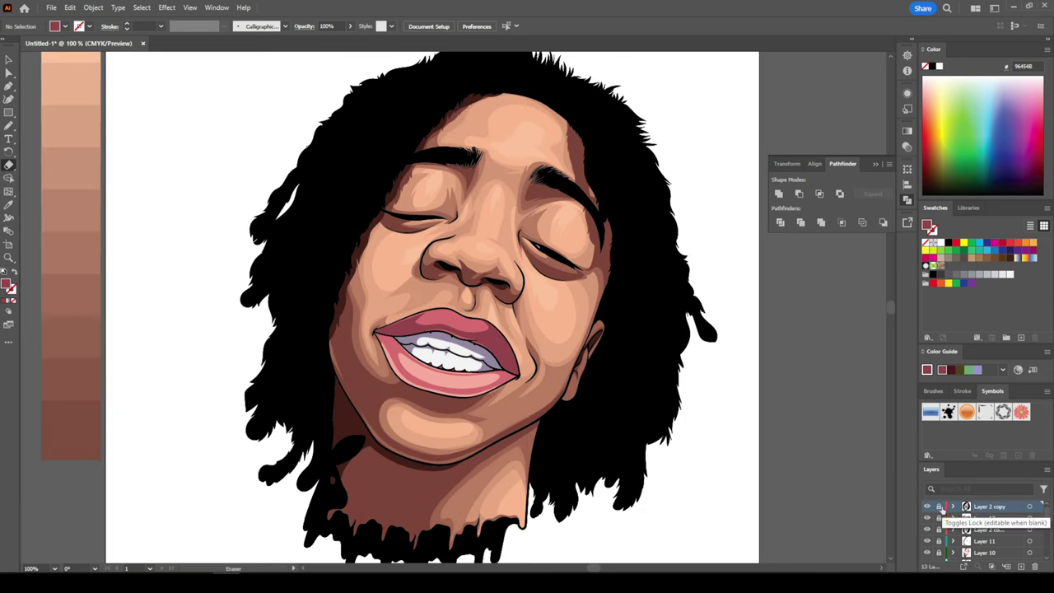
scroll(988, 531, "down", 2)
Add a new layer at the top of the stack and select all artwork
left_click(1020, 567)
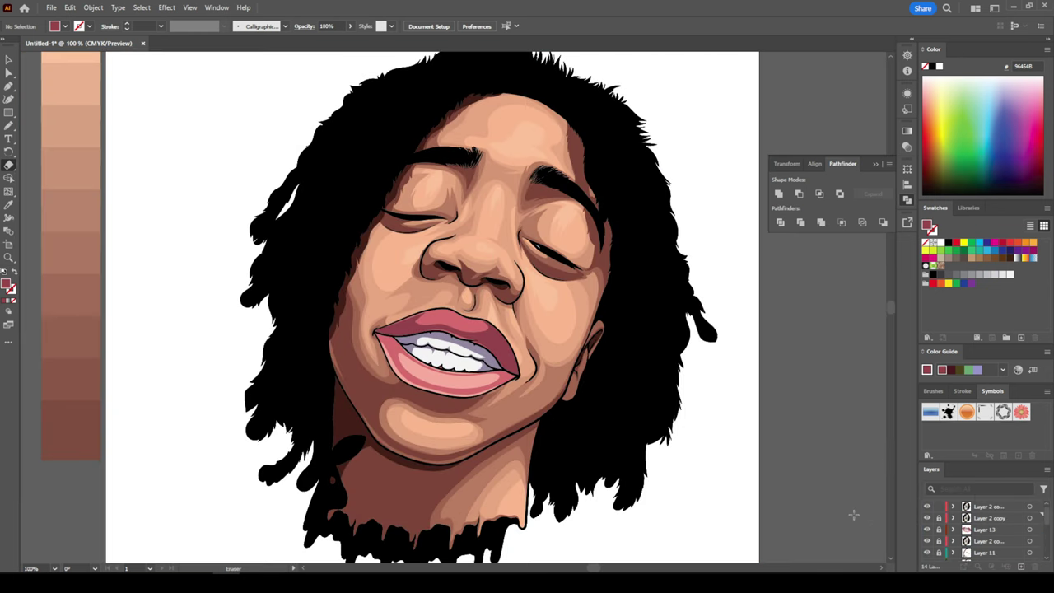
key("a")
key("ctrl+a")
left_click(8, 313)
Deselect everything, switch to the Pencil, and set a dark brown fill
left_click(227, 336)
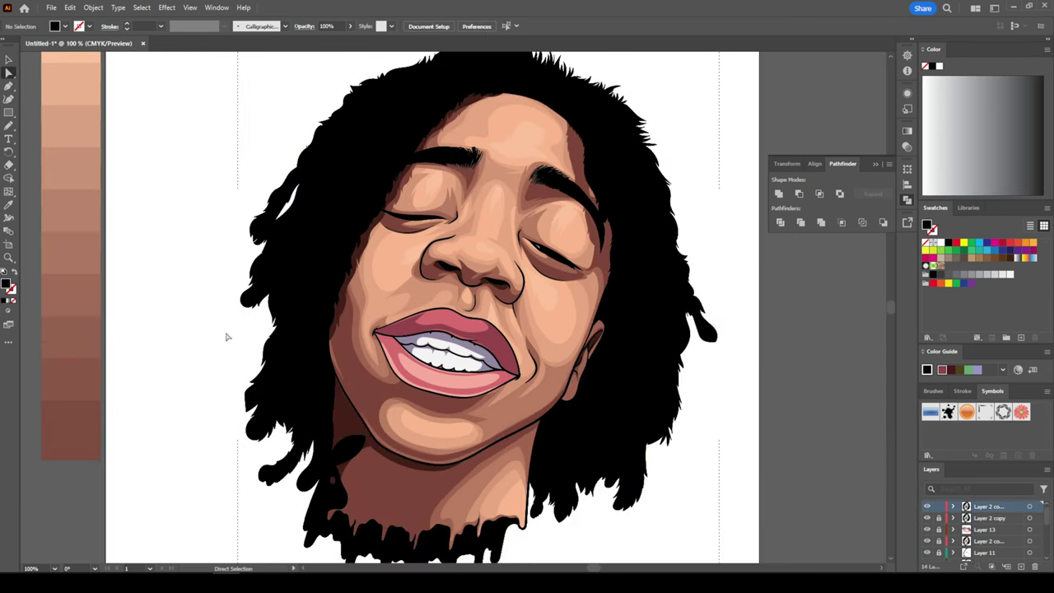
key("n")
double_click(7, 283)
left_click_drag(806, 365, 825, 373)
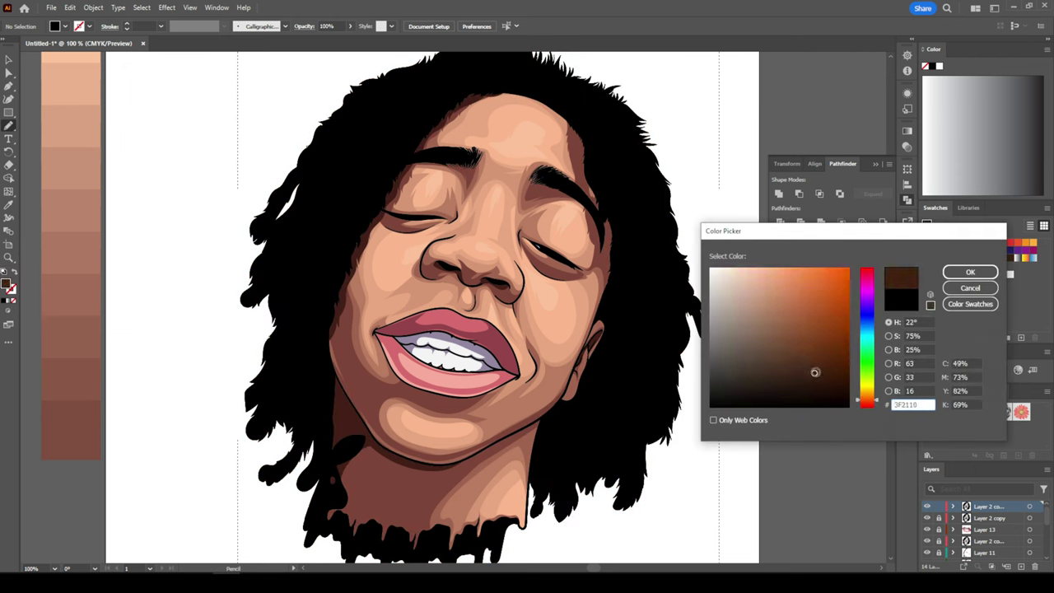
left_click(975, 284)
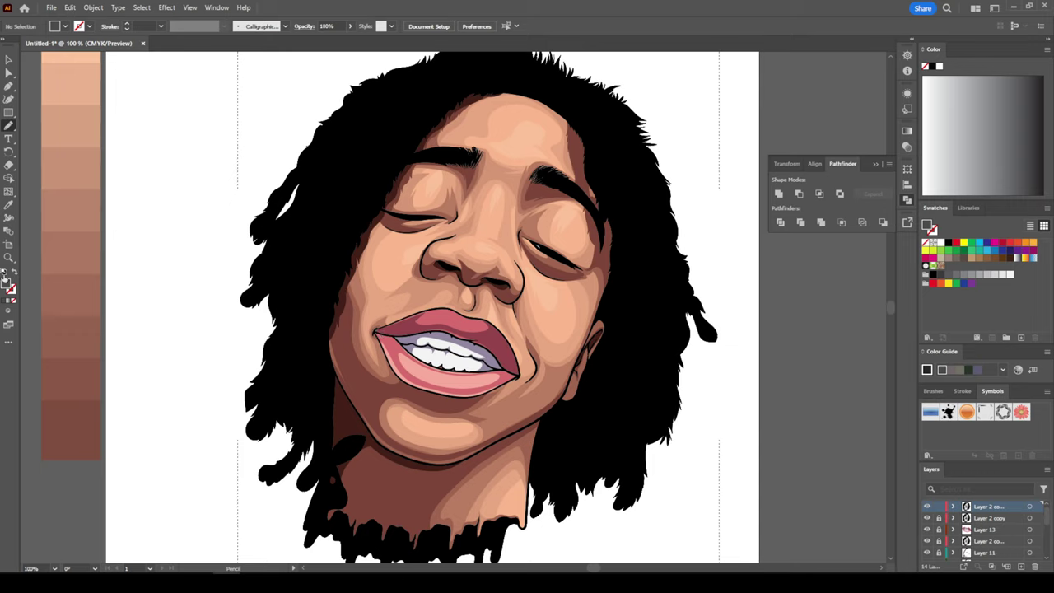
Reset and swap fill and stroke, then choose very dark brown 211005 as the fill
left_click(5, 272)
left_click(14, 300)
double_click(9, 283)
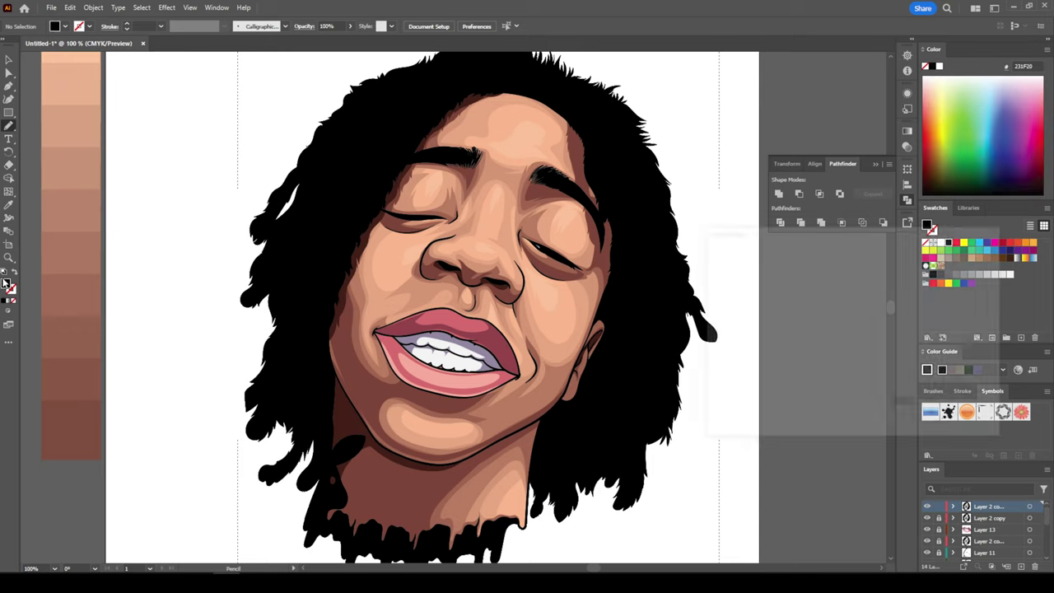
left_click_drag(873, 405, 873, 398)
left_click(830, 390)
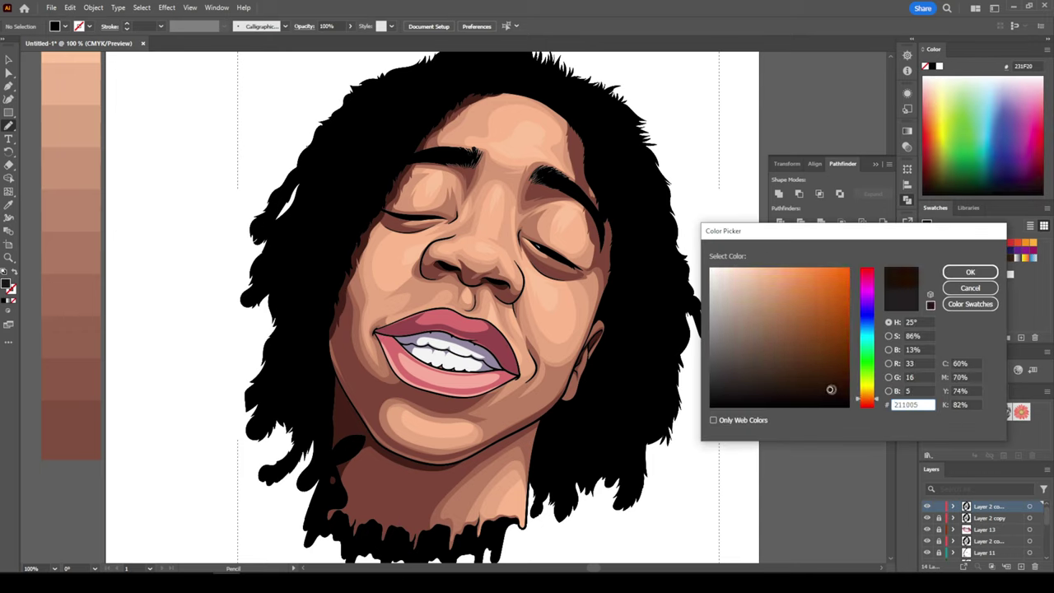